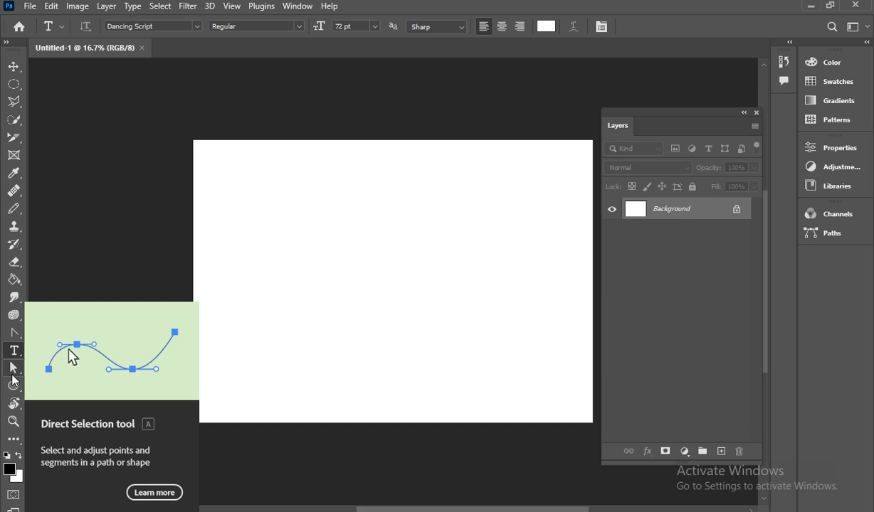
# Step: Draw an ellipse shape with no fill, about 1359 × 1363 px, on a new layer in the middle of the canvas
pyautogui.click(14, 386)
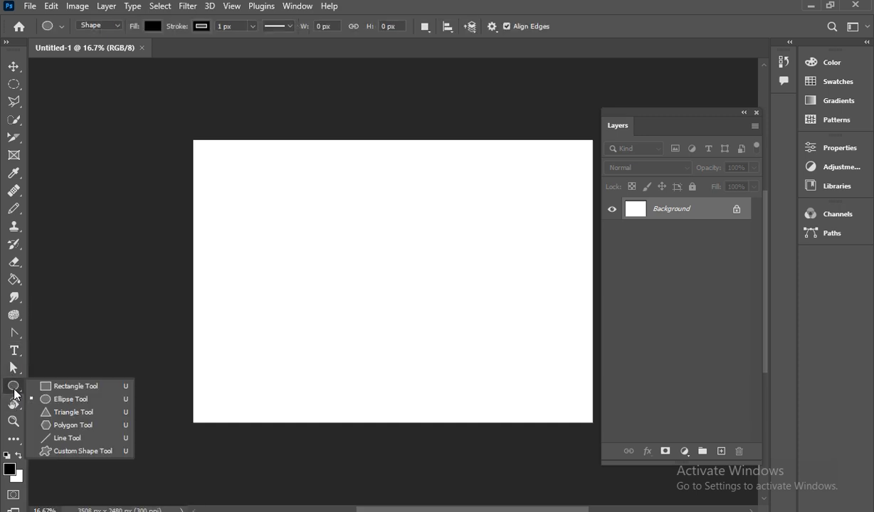
pyautogui.click(59, 399)
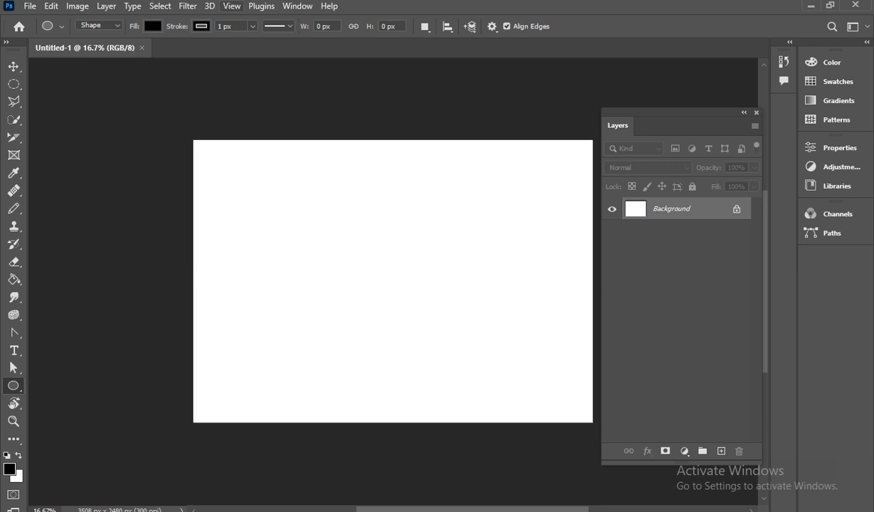
pyautogui.click(149, 27)
pyautogui.click(72, 54)
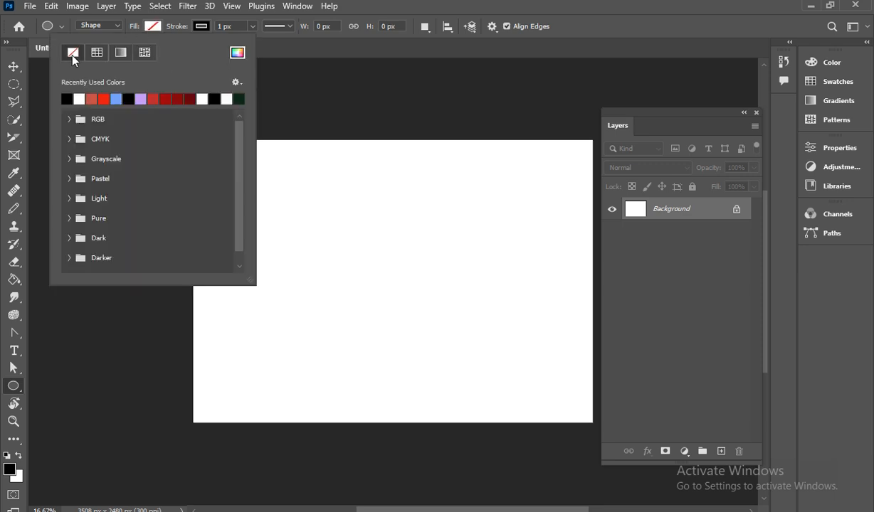
pyautogui.click(724, 456)
pyautogui.click(721, 453)
pyautogui.moveTo(327, 207); pyautogui.dragTo(482, 363)
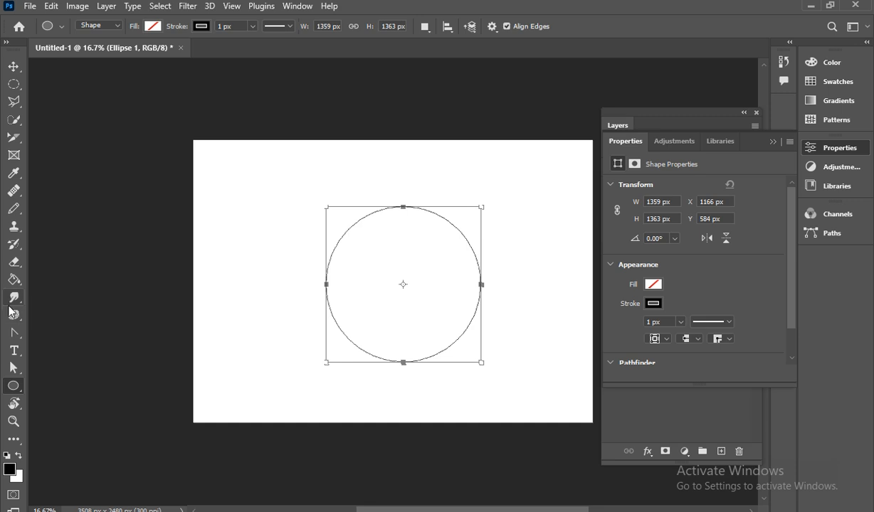
# Step: Start placeholder text along the circle's path with the Type tool and set the text colour to red
pyautogui.click(13, 350)
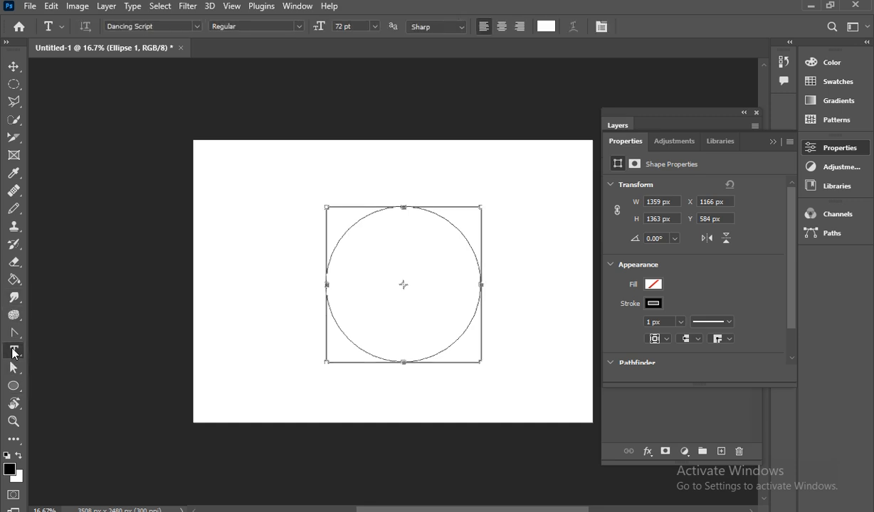
pyautogui.click(351, 226)
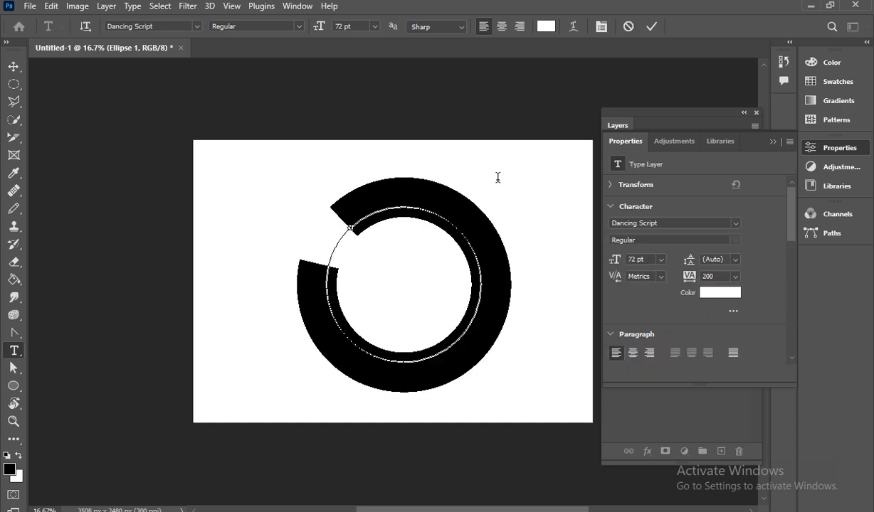
pyautogui.click(545, 26)
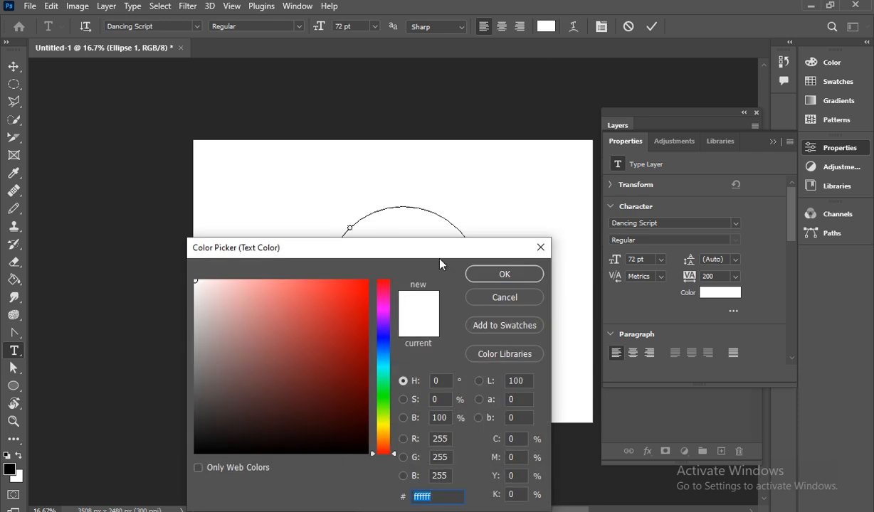
pyautogui.click(360, 291)
pyautogui.click(490, 279)
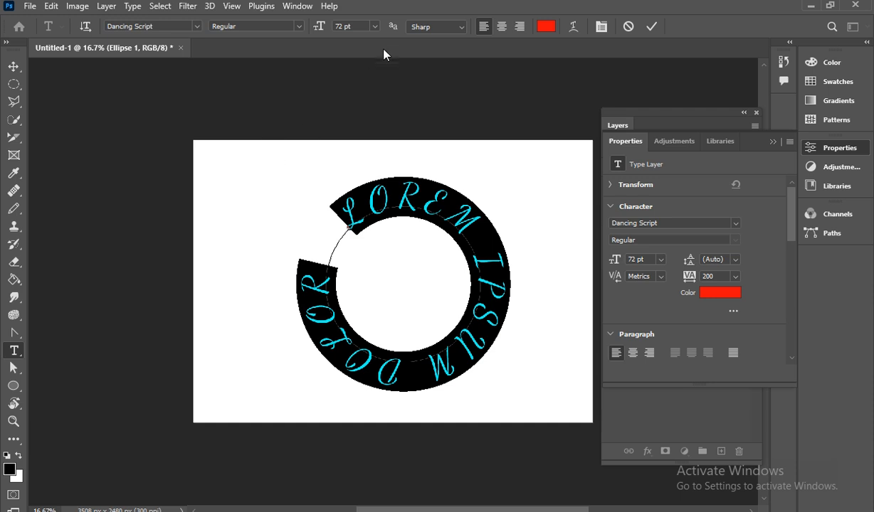
# Step: Set the circular text's size to 24 pt and finish editing the text
pyautogui.click(375, 26)
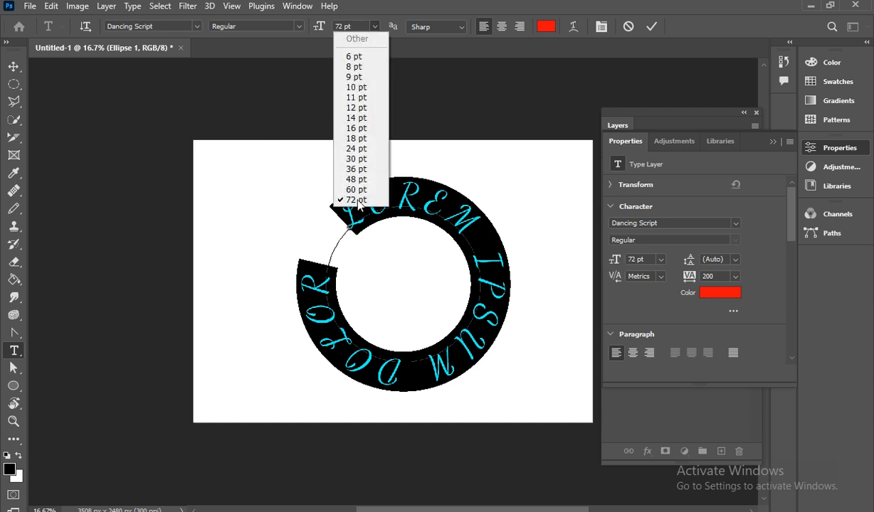
pyautogui.click(361, 148)
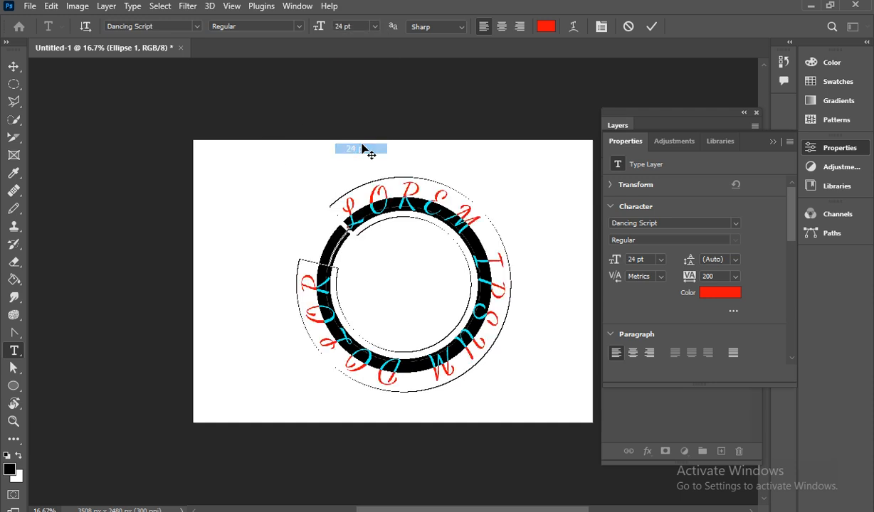
pyautogui.click(14, 66)
pyautogui.click(500, 181)
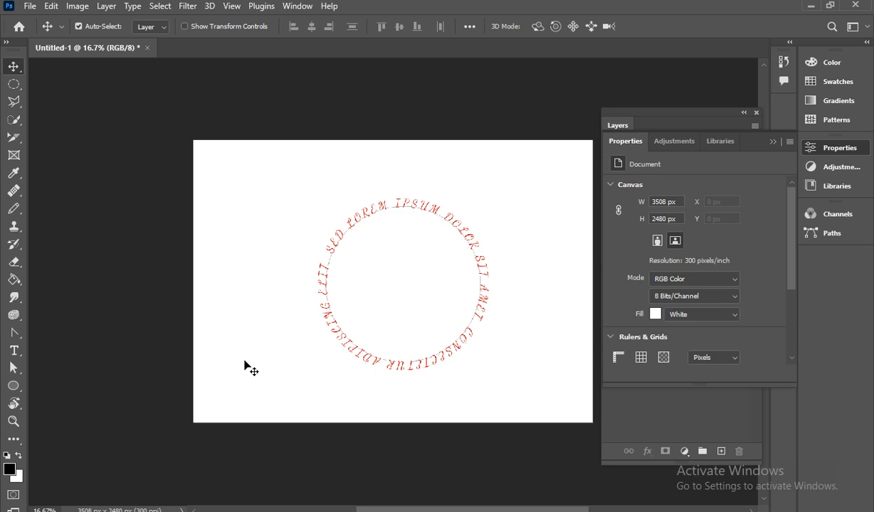
# Step: Remove the circular text and the circle so that only the Background layer is left, and show the layer list
pyautogui.click(396, 345)
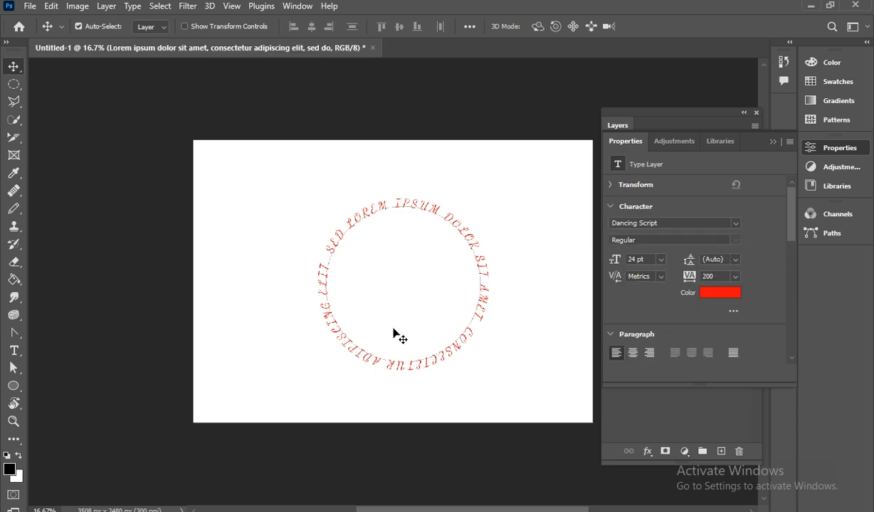
pyautogui.press('Delete')
pyautogui.moveTo(415, 207); pyautogui.dragTo(201, 281)
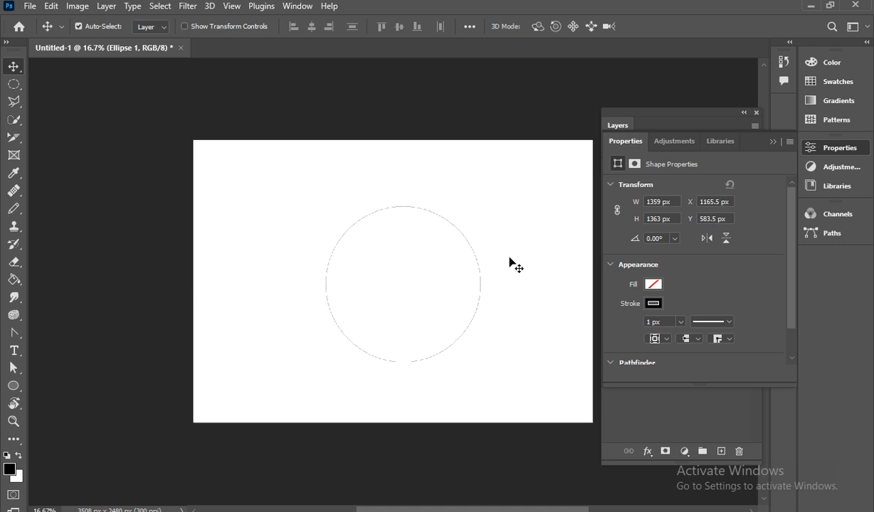
pyautogui.hotkey('ctrl', 'z')
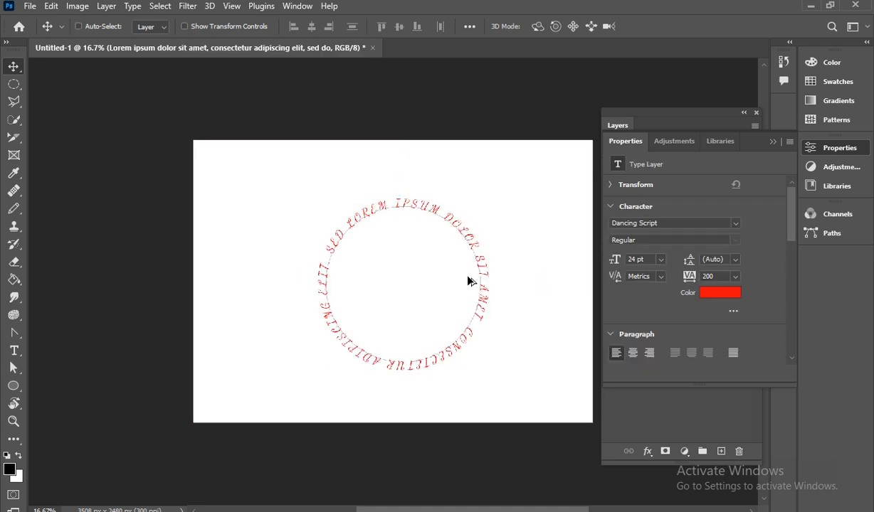
pyautogui.hotkey('ctrl', 'shift', 'z')
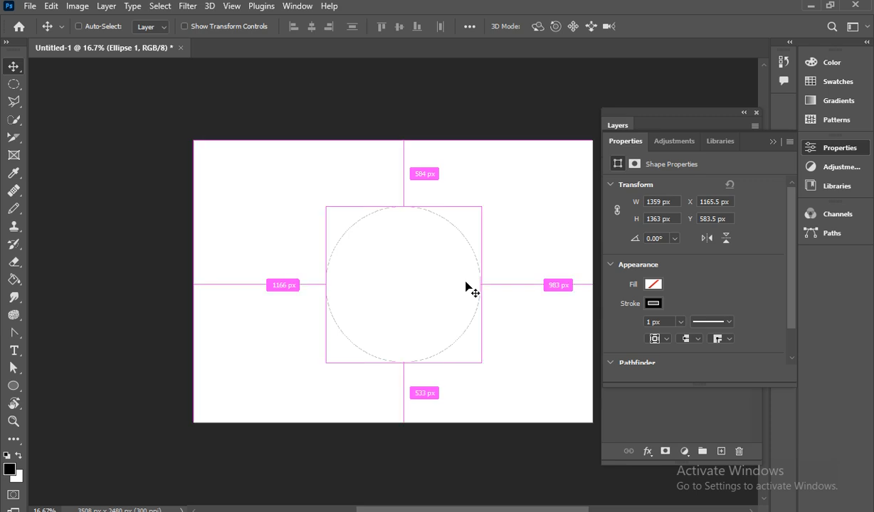
pyautogui.hotkey('ctrl', 'z')
pyautogui.hotkey('ctrl', 'z')
pyautogui.hotkey('ctrl', 'z')
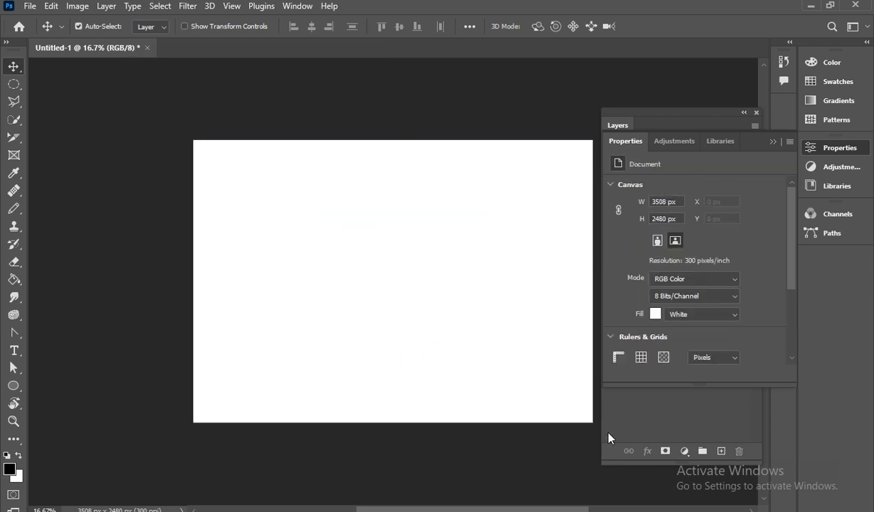
pyautogui.click(629, 422)
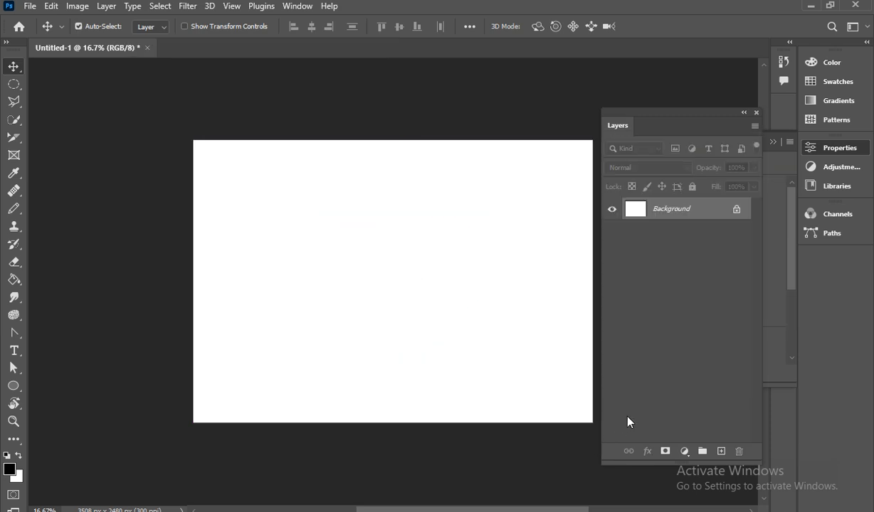
# Step: Draw a new unfilled circle about 1365 × 1375 px near the centre of the canvas
pyautogui.click(13, 386)
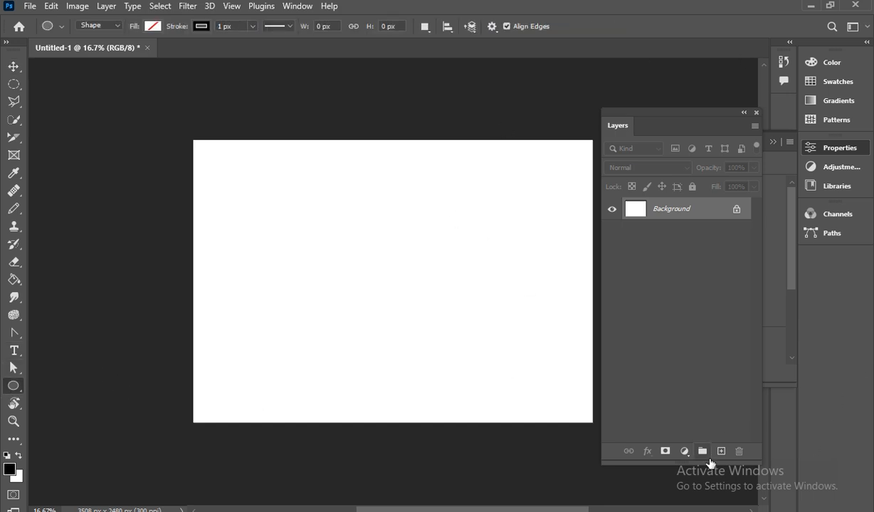
pyautogui.click(720, 452)
pyautogui.moveTo(334, 202); pyautogui.dragTo(488, 358)
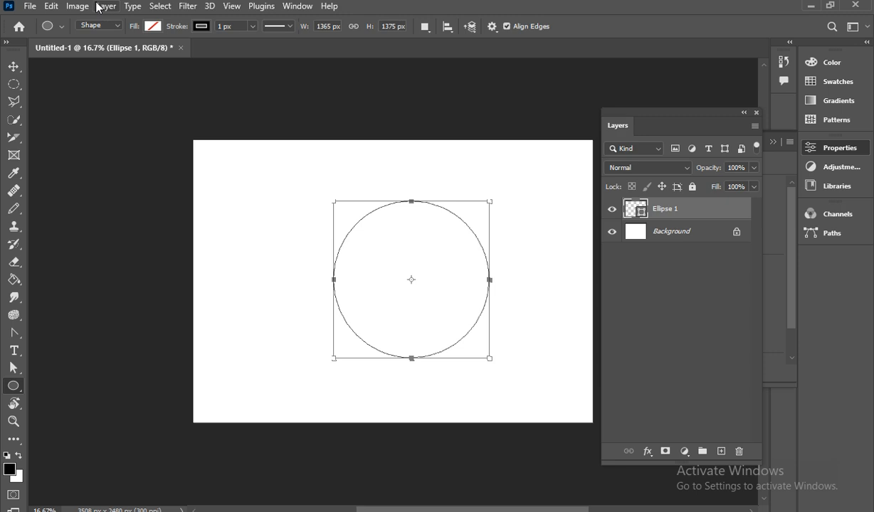
# Step: Delete the circle's left anchor point with Direct Selection, converting the live shape into a regular path and keeping the right half
pyautogui.click(14, 370)
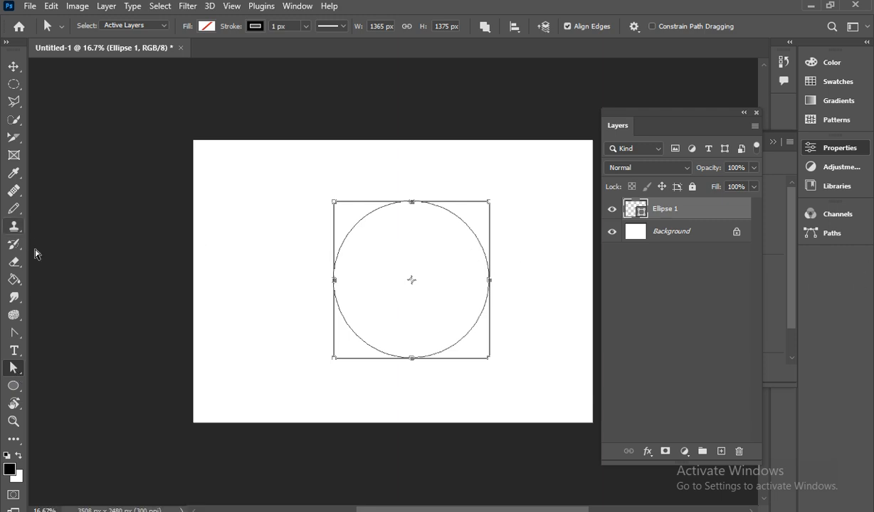
pyautogui.moveTo(271, 259); pyautogui.dragTo(371, 311)
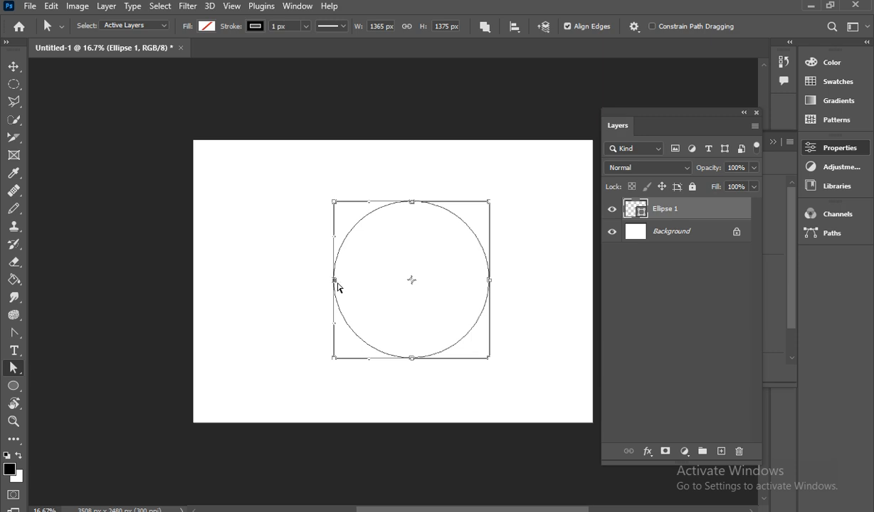
pyautogui.moveTo(336, 284); pyautogui.dragTo(314, 283)
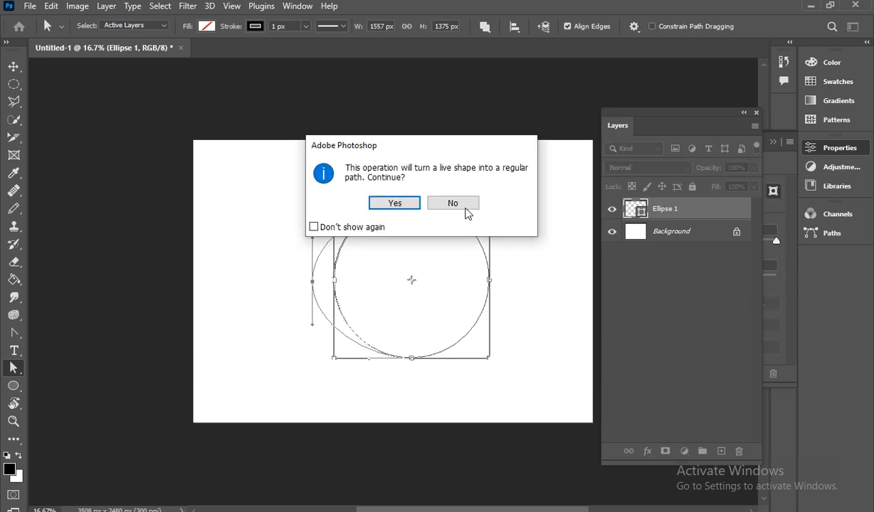
pyautogui.click(442, 205)
pyautogui.moveTo(288, 256); pyautogui.dragTo(373, 293)
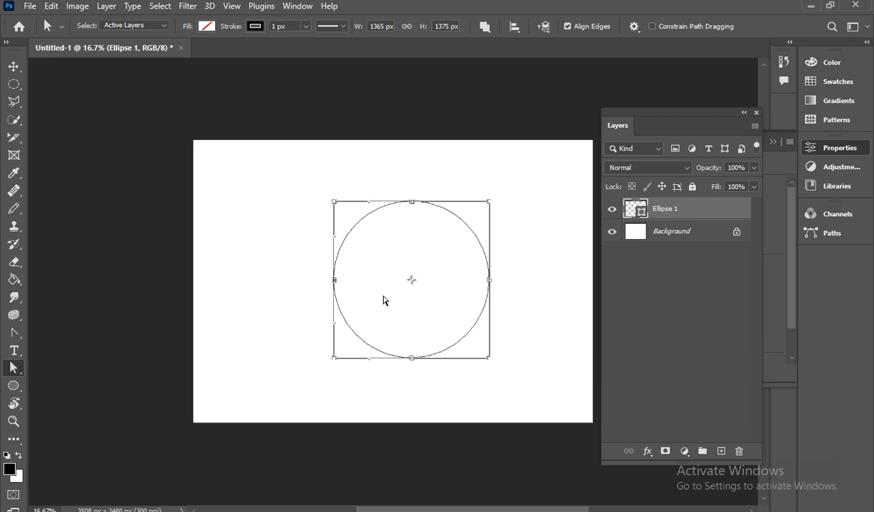
pyautogui.press('Delete')
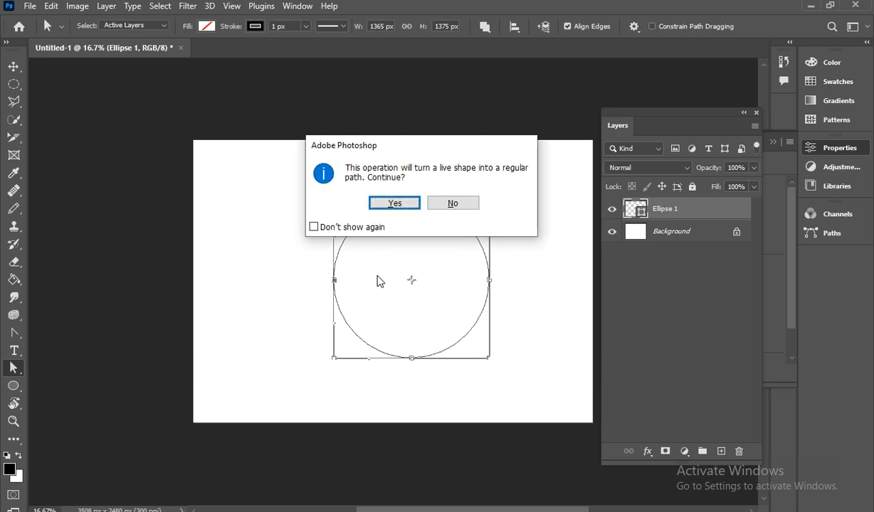
pyautogui.click(394, 206)
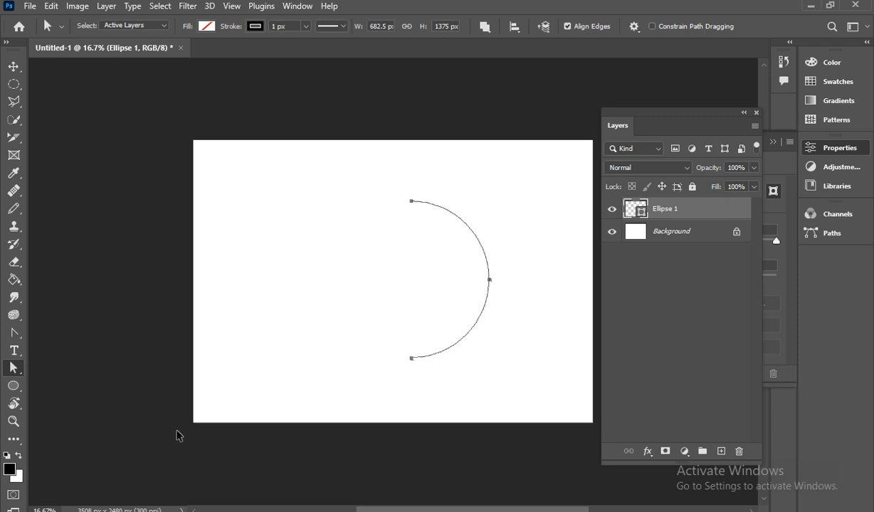
# Step: Free-transform the half circle and try rotation angles of 90, 180 and 0 degrees
pyautogui.hotkey('ctrl', 't')
pyautogui.moveTo(501, 372); pyautogui.dragTo(562, 252)
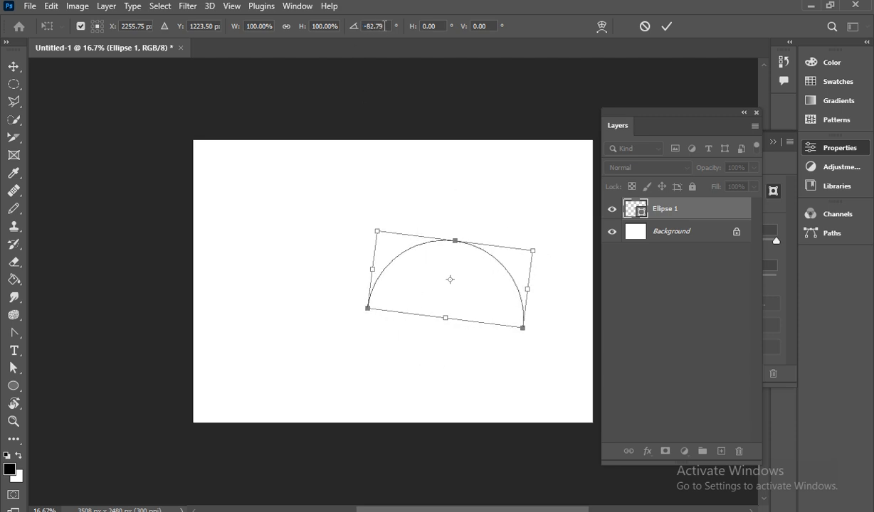
pyautogui.doubleClick(381, 25)
pyautogui.write('90')
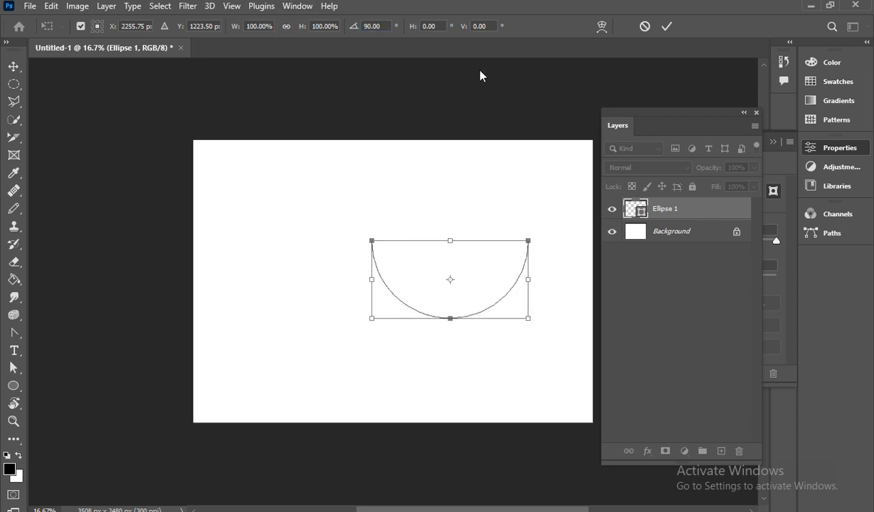
pyautogui.click(373, 26)
pyautogui.write('180')
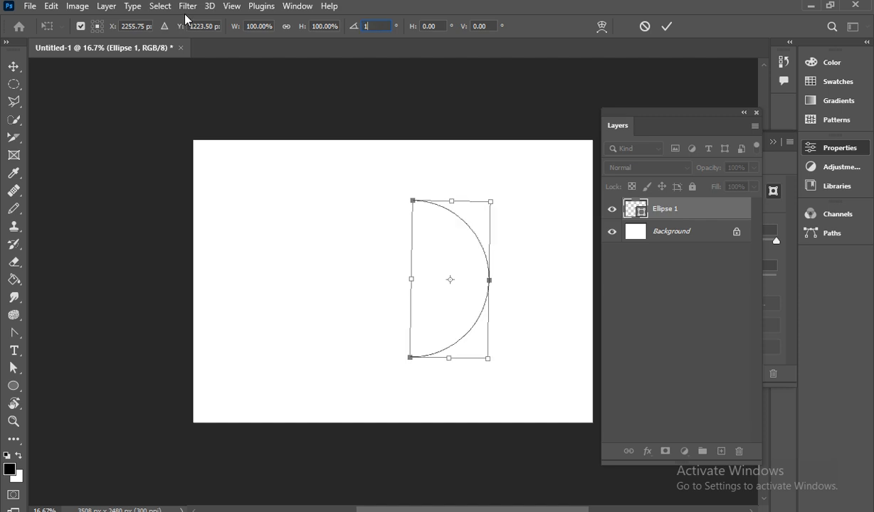
pyautogui.doubleClick(368, 26)
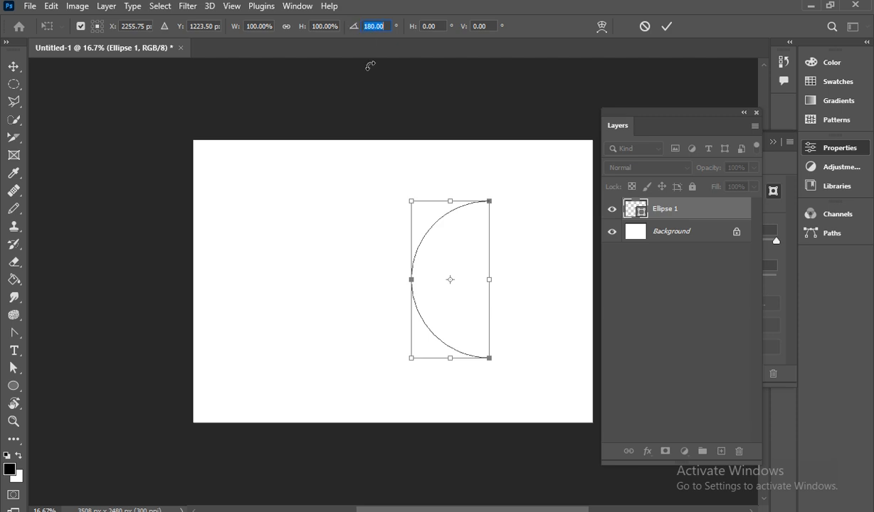
pyautogui.moveTo(356, 29); pyautogui.dragTo(670, 101)
pyautogui.write('0')
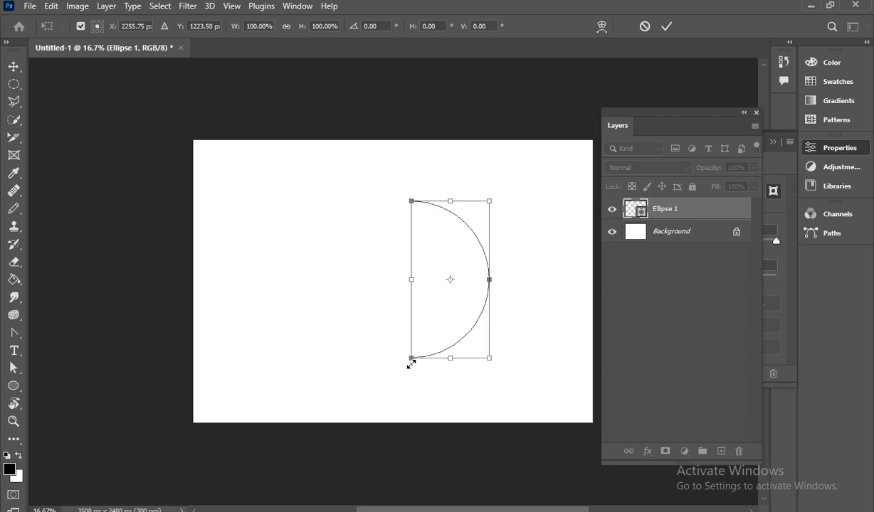
# Step: Rotate the half circle to -90 degrees, move it to the upper middle of the canvas, and switch to the Type tool
pyautogui.moveTo(400, 357); pyautogui.dragTo(502, 312)
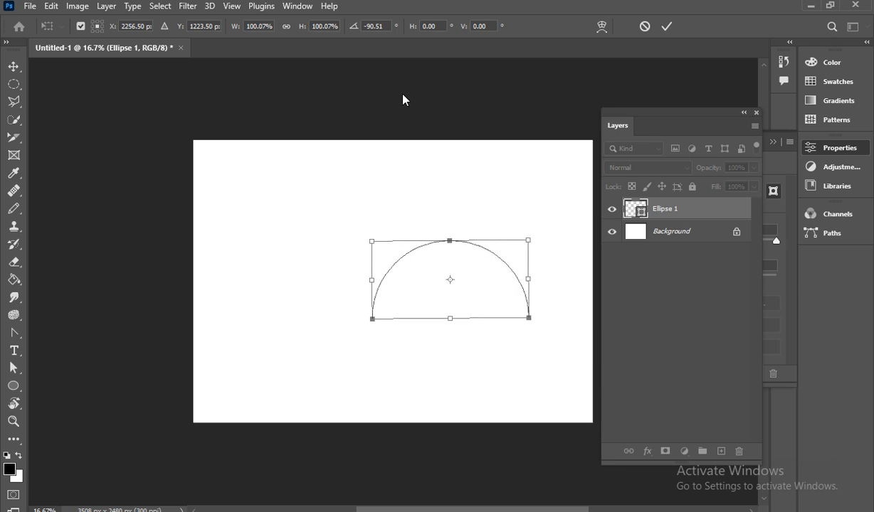
pyautogui.click(374, 26)
pyautogui.write('9')
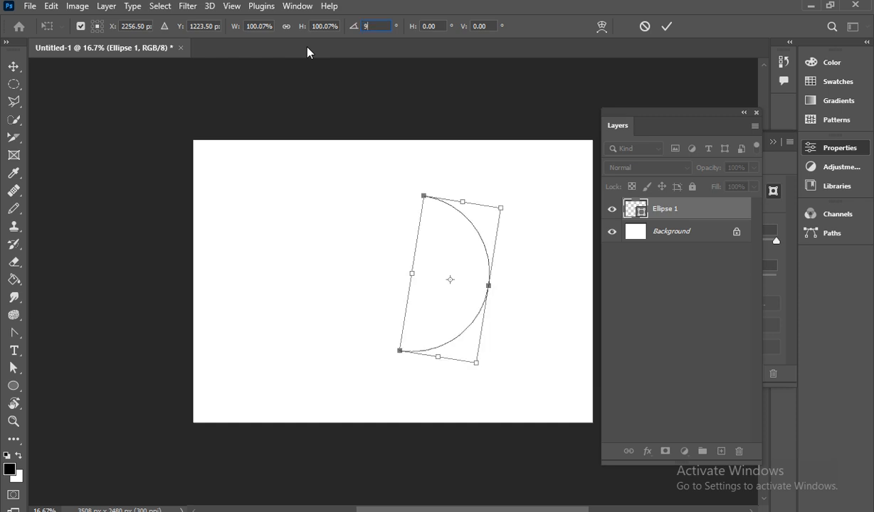
pyautogui.press('BackSpace')
pyautogui.write('-90')
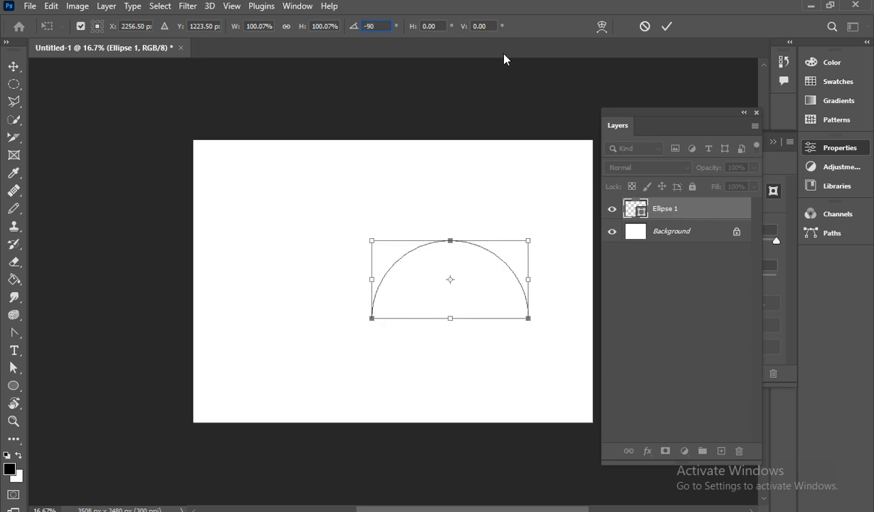
pyautogui.press('Return')
pyautogui.moveTo(481, 253); pyautogui.dragTo(382, 218)
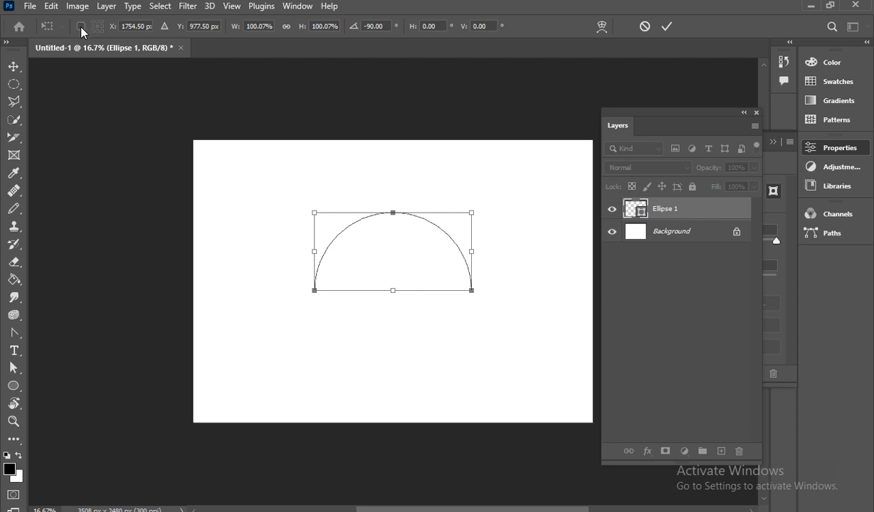
pyautogui.click(14, 350)
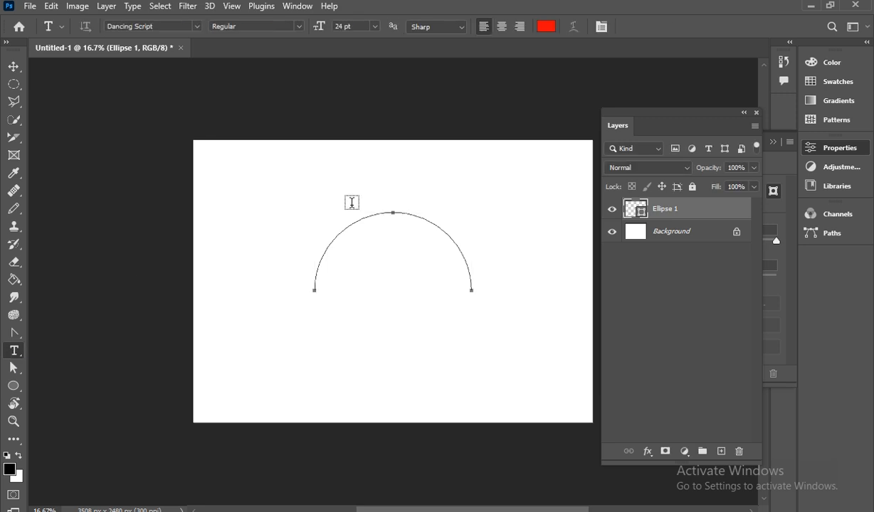
# Step: Start path text on the upper left of the half-circle arc and replace the placeholder with "DGSGFDSGGFDGFDGASGDFG"
pyautogui.click(340, 234)
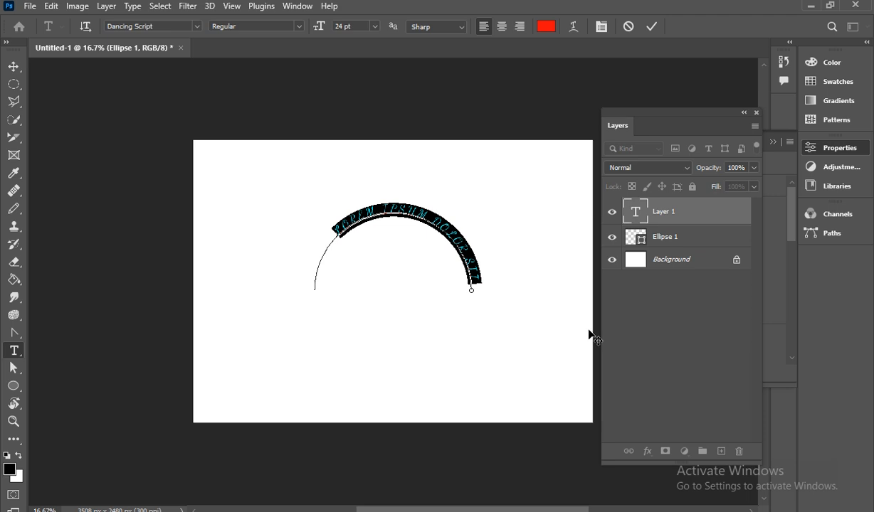
pyautogui.press('BackSpace')
pyautogui.write('DGSGFDSGGFDGEDGAGSDFGDFG')
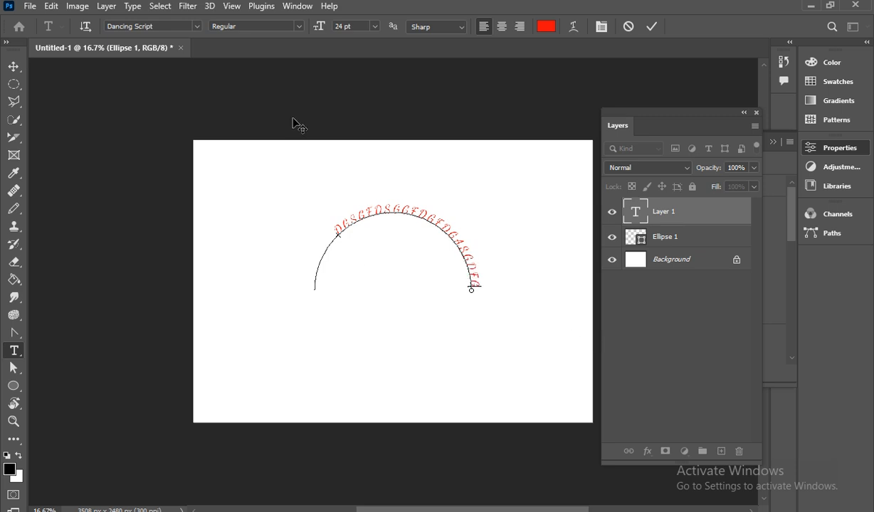
# Step: Set all of the arc text to the Harry P font with the dark red colour #471414 and commit it
pyautogui.moveTo(320, 222); pyautogui.dragTo(536, 290)
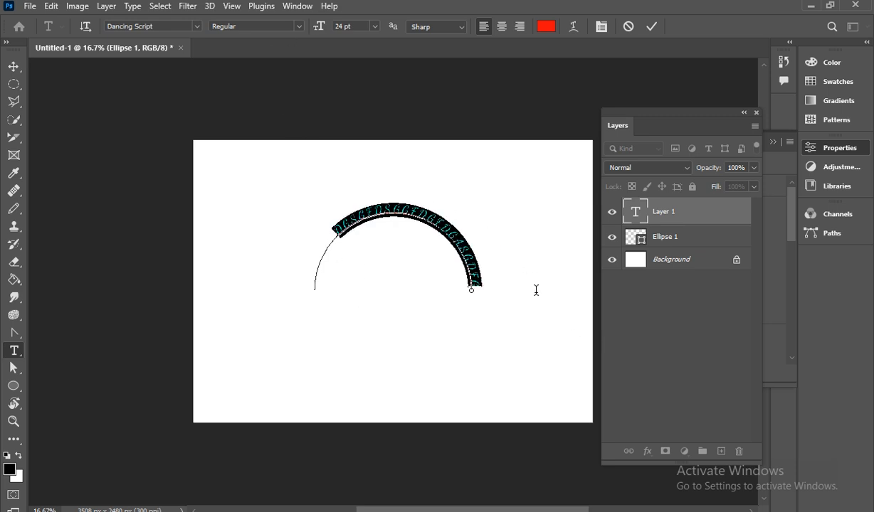
pyautogui.click(195, 27)
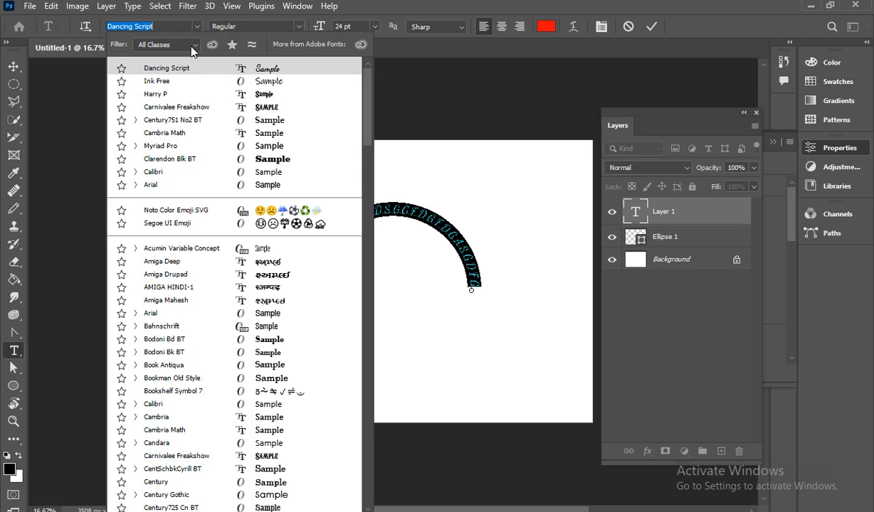
pyautogui.click(187, 90)
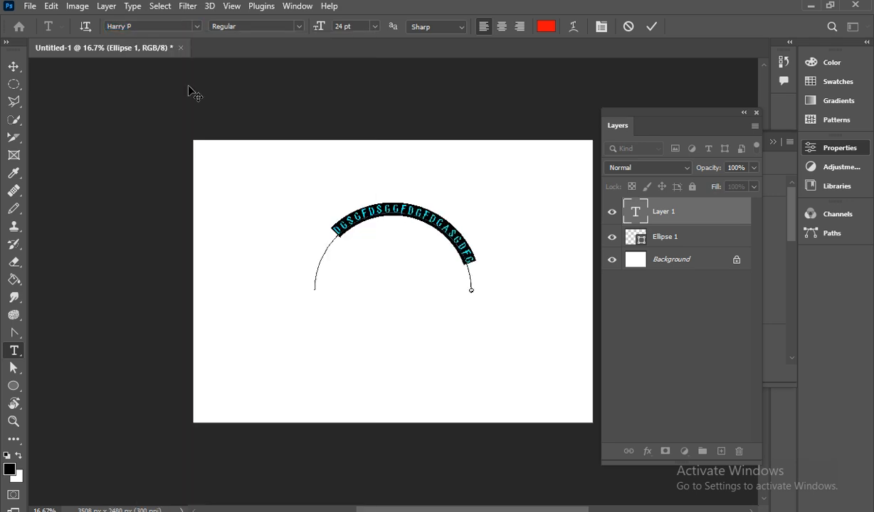
pyautogui.click(545, 27)
pyautogui.click(336, 327)
pyautogui.click(318, 405)
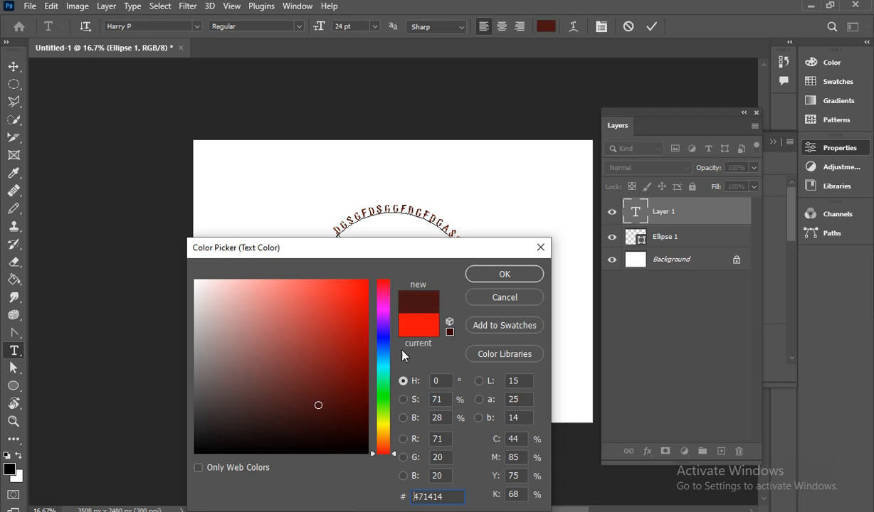
pyautogui.click(530, 274)
pyautogui.click(14, 66)
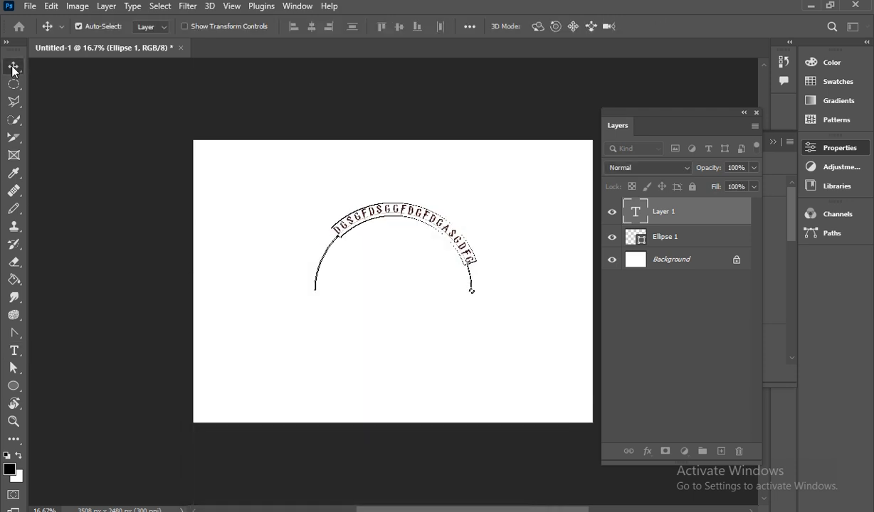
# Step: Move the curved text up and left off the arc, and delete both the text layer and the Ellipse 1 layer
pyautogui.click(449, 255)
pyautogui.moveTo(426, 226); pyautogui.dragTo(409, 216)
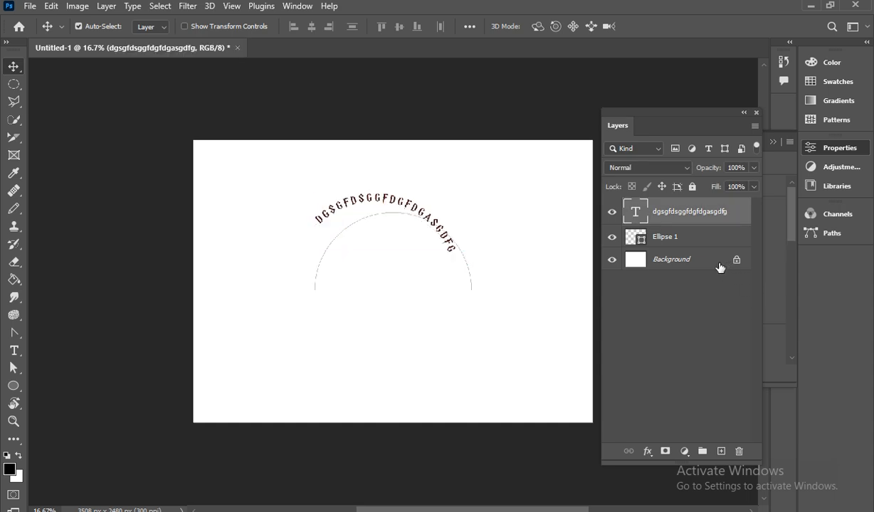
pyautogui.press('Delete')
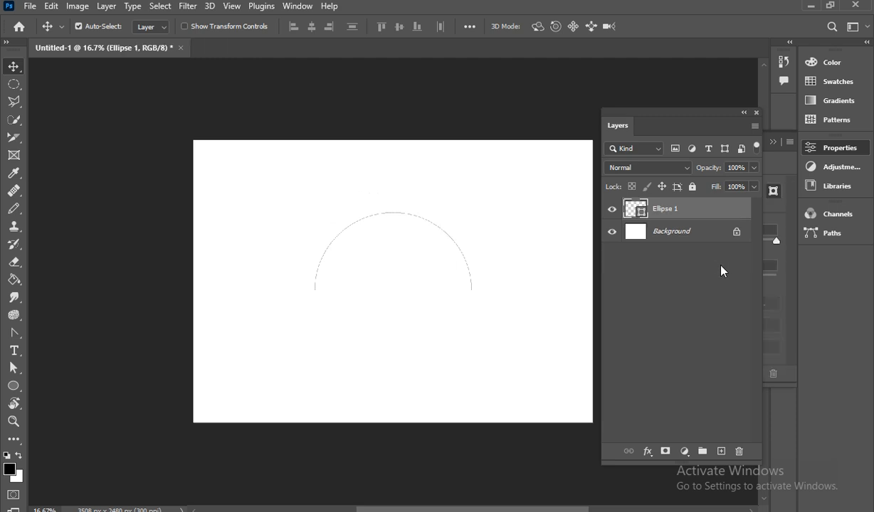
pyautogui.press('Delete')
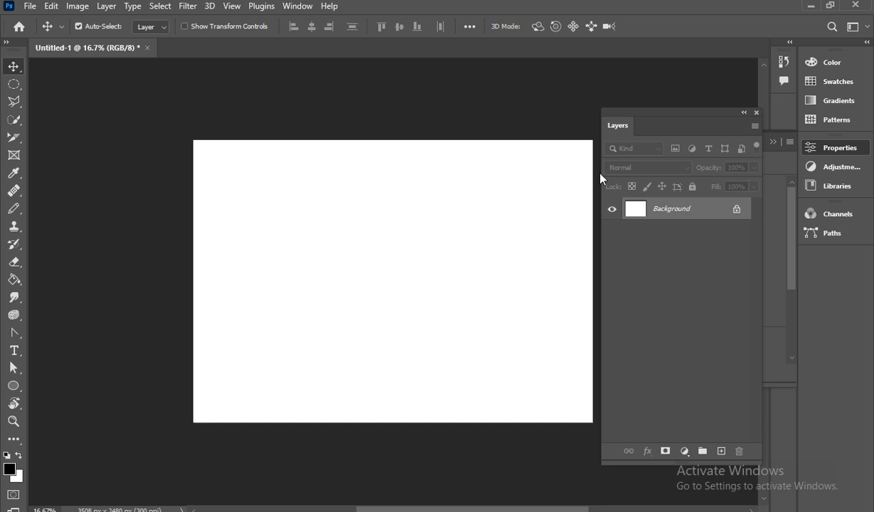
# Step: Draw a closed, looping curved path across the canvas on a new layer with the Pen tool in Path mode, and dismiss it
pyautogui.click(721, 453)
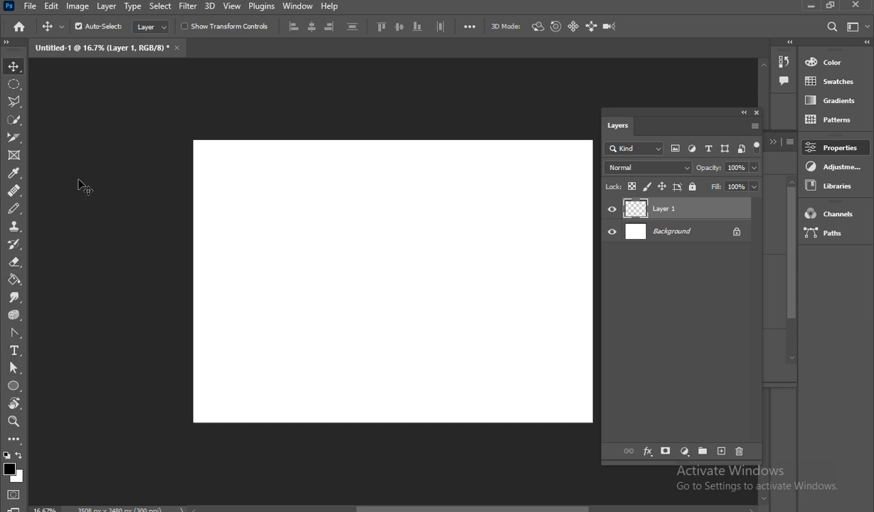
pyautogui.press('p')
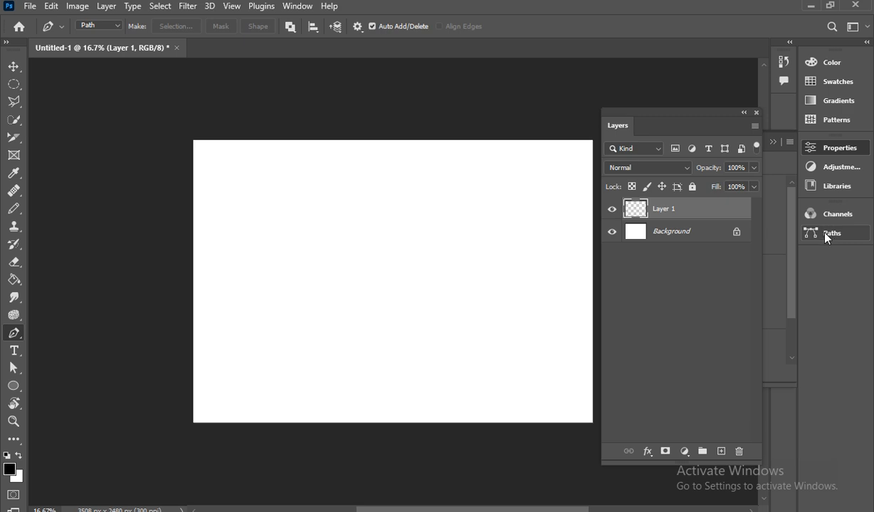
pyautogui.click(232, 244)
pyautogui.moveTo(273, 304); pyautogui.dragTo(267, 343)
pyautogui.moveTo(479, 270); pyautogui.dragTo(519, 303)
pyautogui.moveTo(574, 190); pyautogui.dragTo(503, 143)
pyautogui.moveTo(384, 223); pyautogui.dragTo(371, 236)
pyautogui.moveTo(317, 168); pyautogui.dragTo(284, 145)
pyautogui.moveTo(268, 237); pyautogui.dragTo(278, 269)
pyautogui.moveTo(381, 281); pyautogui.dragTo(433, 227)
pyautogui.moveTo(429, 156); pyautogui.dragTo(256, 183)
pyautogui.click(233, 245)
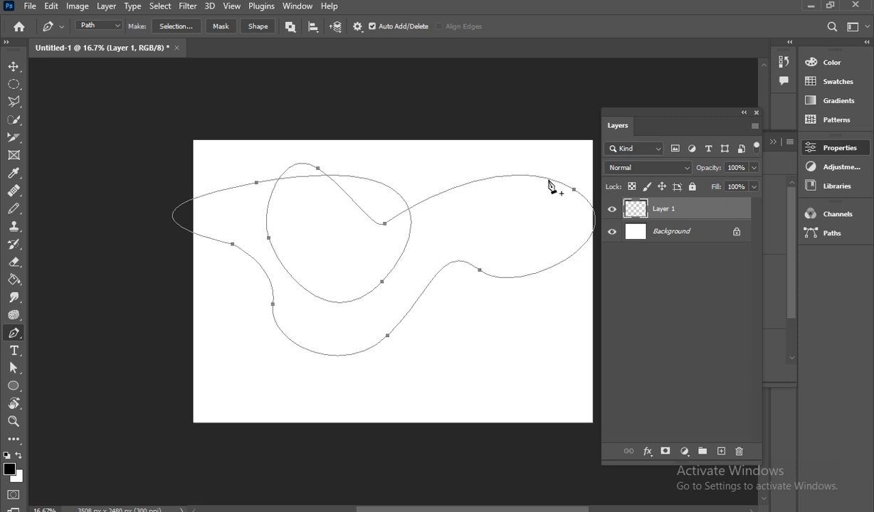
pyautogui.press('Escape')
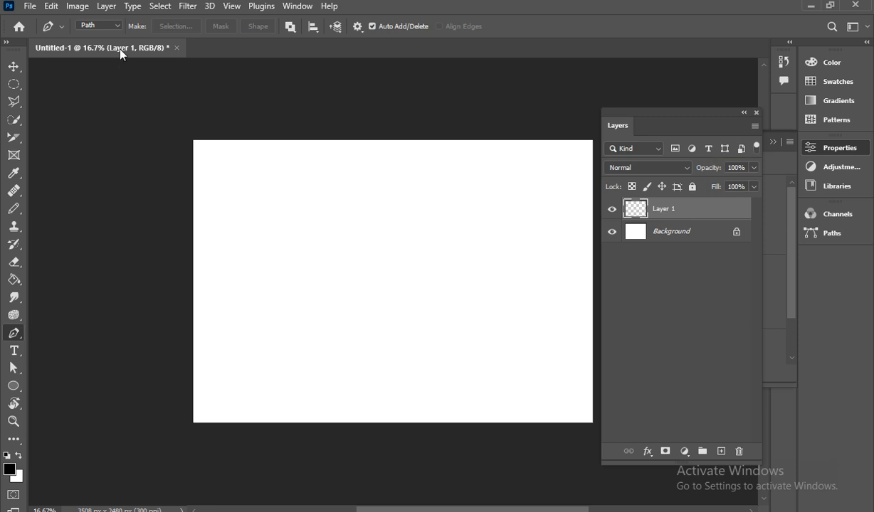
# Step: Switch the Pen tool to Shape mode and draw a closed freeform shape about 1812 × 1063 px in the upper-middle canvas
pyautogui.click(120, 29)
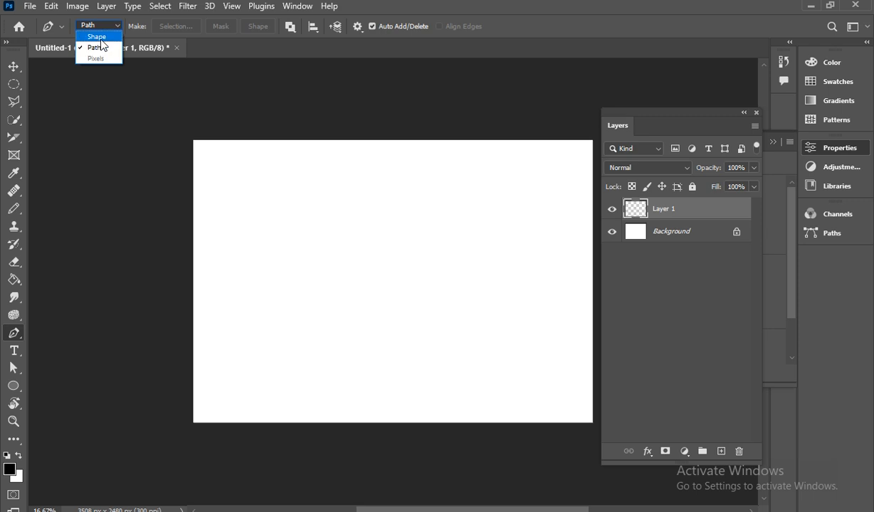
pyautogui.click(96, 37)
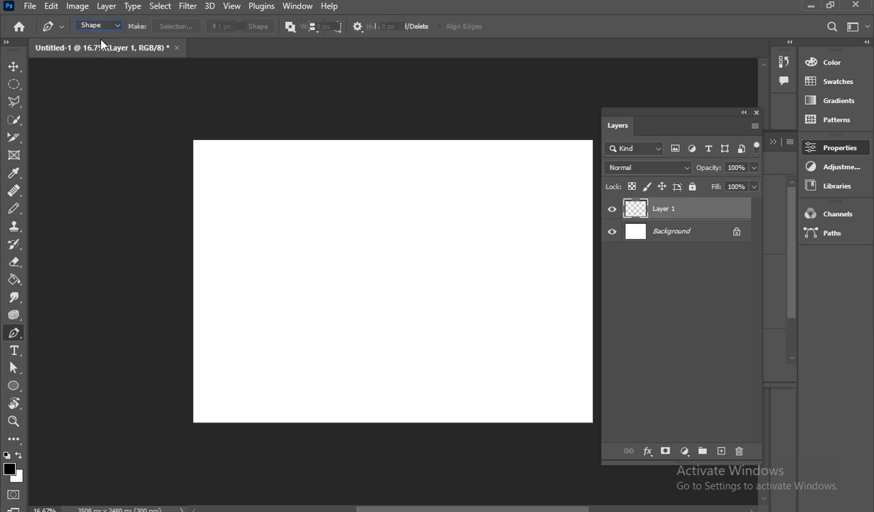
pyautogui.click(340, 183)
pyautogui.moveTo(261, 250); pyautogui.dragTo(279, 297)
pyautogui.moveTo(373, 302); pyautogui.dragTo(465, 313)
pyautogui.click(465, 277)
pyautogui.click(380, 227)
pyautogui.moveTo(333, 227); pyautogui.dragTo(336, 214)
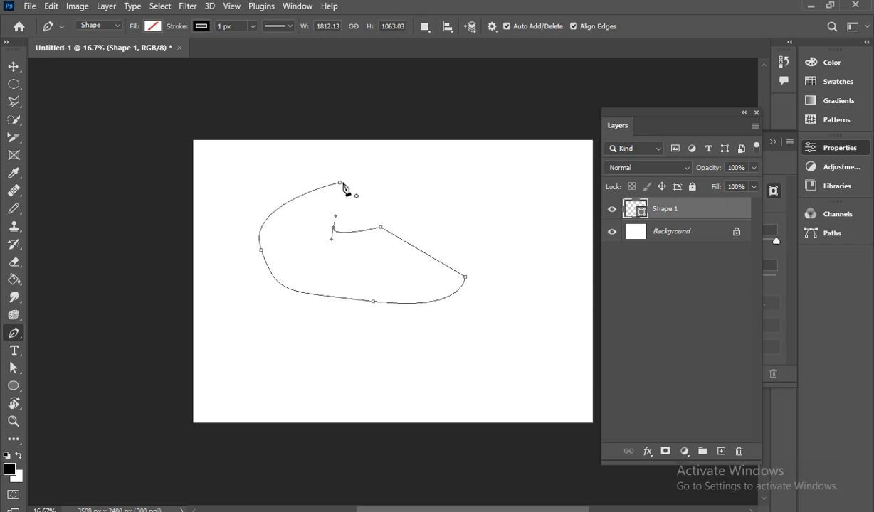
pyautogui.click(340, 184)
# Step: Fill the freeform pen shape with red from the recently used colours
pyautogui.click(154, 26)
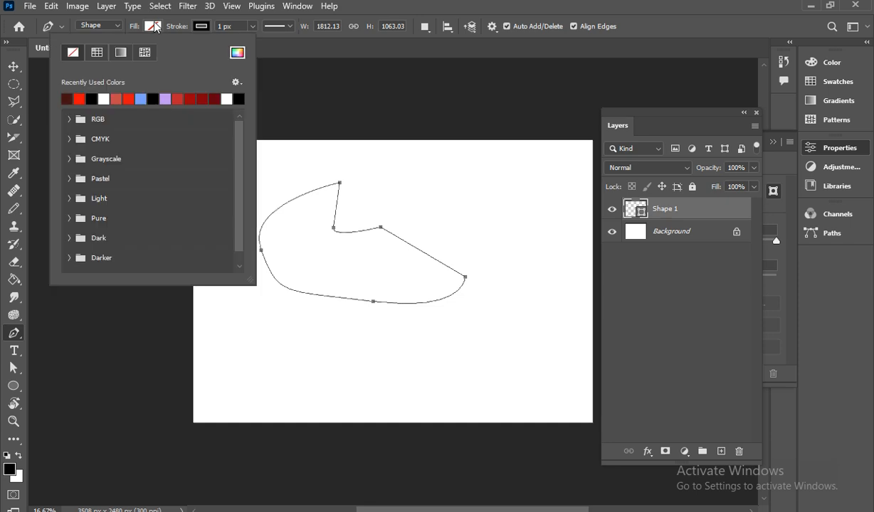
pyautogui.click(129, 99)
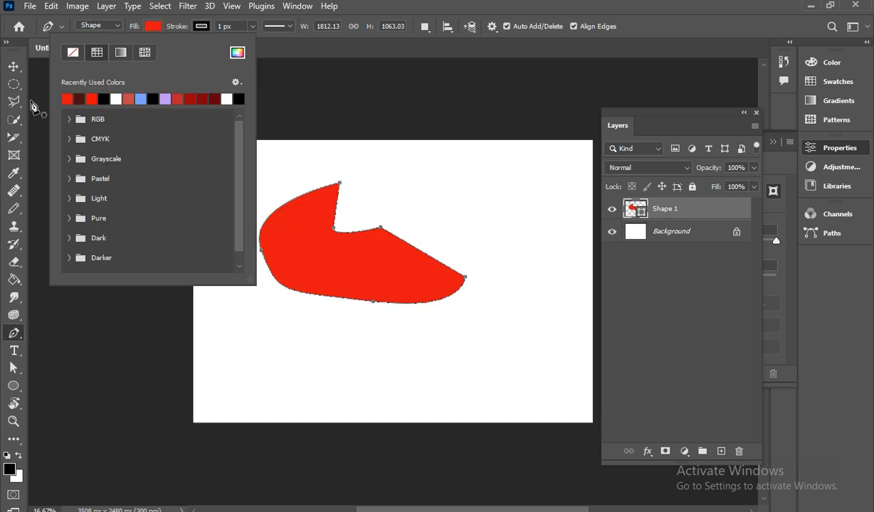
pyautogui.click(14, 66)
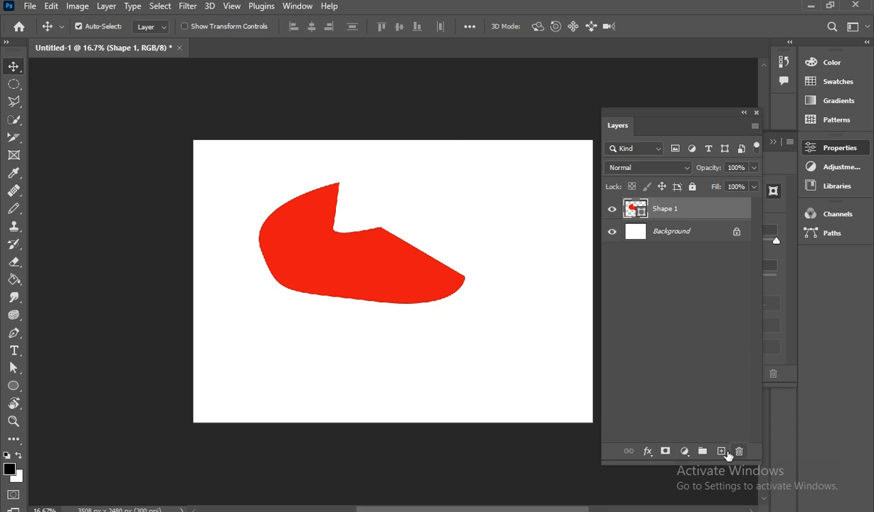
# Step: Switch the Pen tool to Path mode and draw a closed wavy path on a new layer, overlapping the red shape's lower edge
pyautogui.click(14, 333)
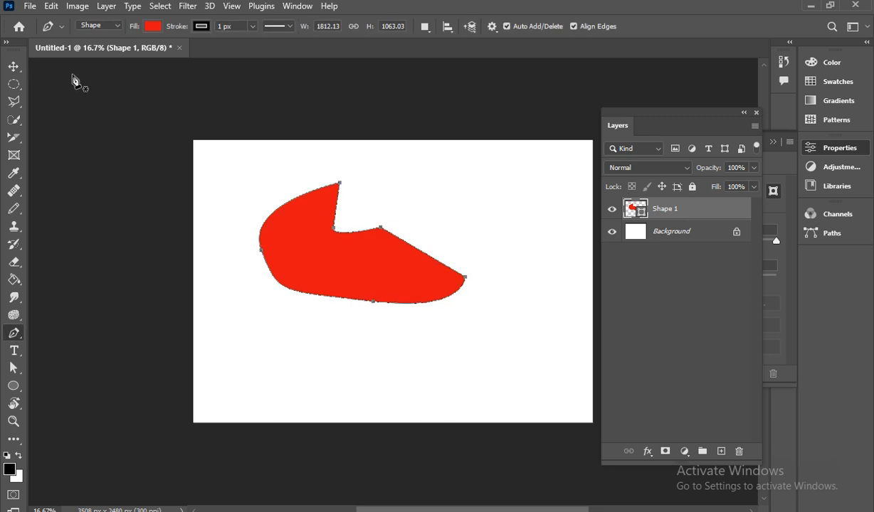
pyautogui.click(81, 27)
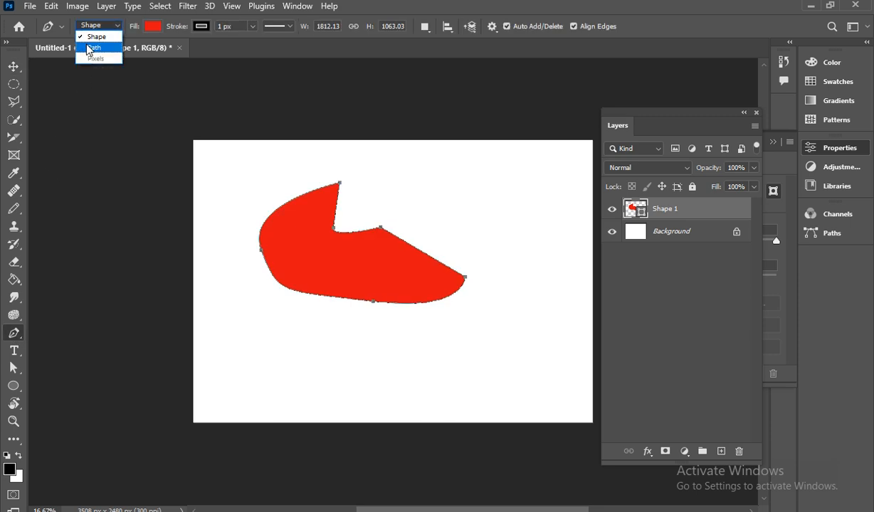
pyautogui.click(89, 48)
pyautogui.click(721, 451)
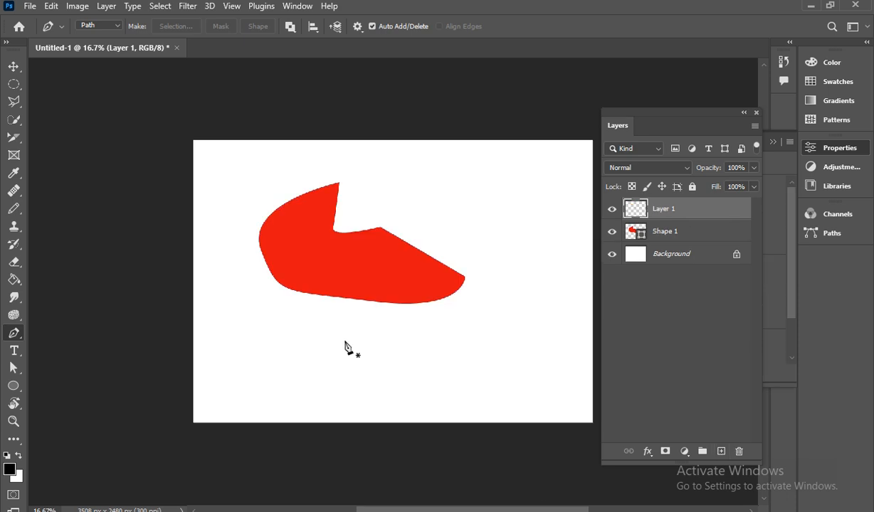
pyautogui.click(212, 357)
pyautogui.moveTo(302, 346); pyautogui.dragTo(313, 379)
pyautogui.moveTo(432, 360); pyautogui.dragTo(438, 349)
pyautogui.moveTo(461, 272); pyautogui.dragTo(436, 247)
pyautogui.moveTo(248, 282); pyautogui.dragTo(171, 242)
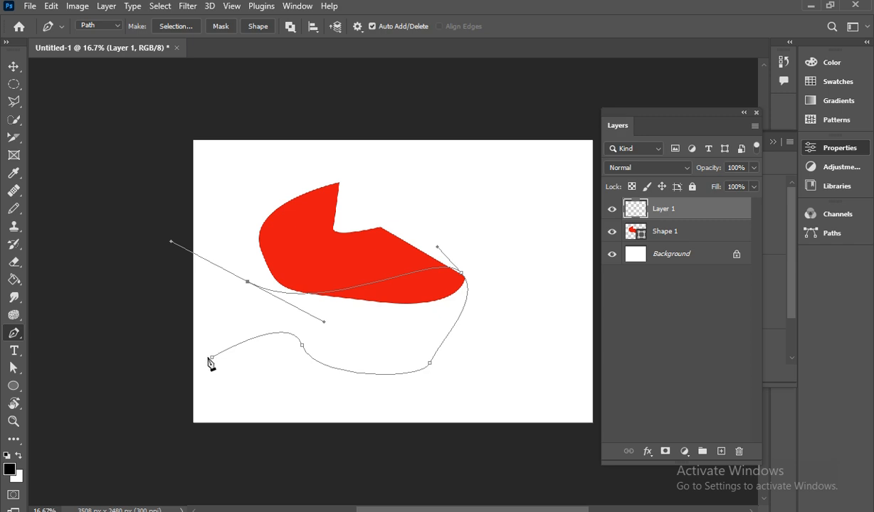
pyautogui.click(212, 357)
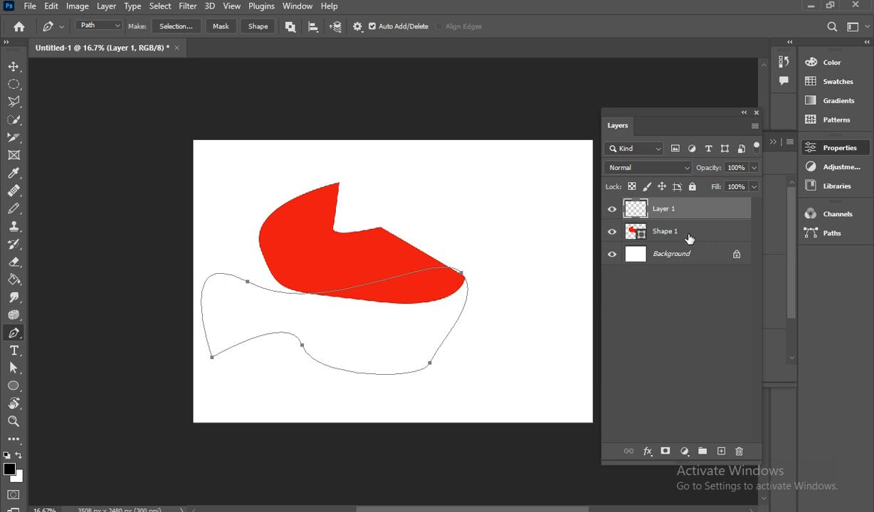
# Step: Convert the wavy path to a selection on Layer 1, fill it with white and finally with black, and deselect
pyautogui.click(658, 233)
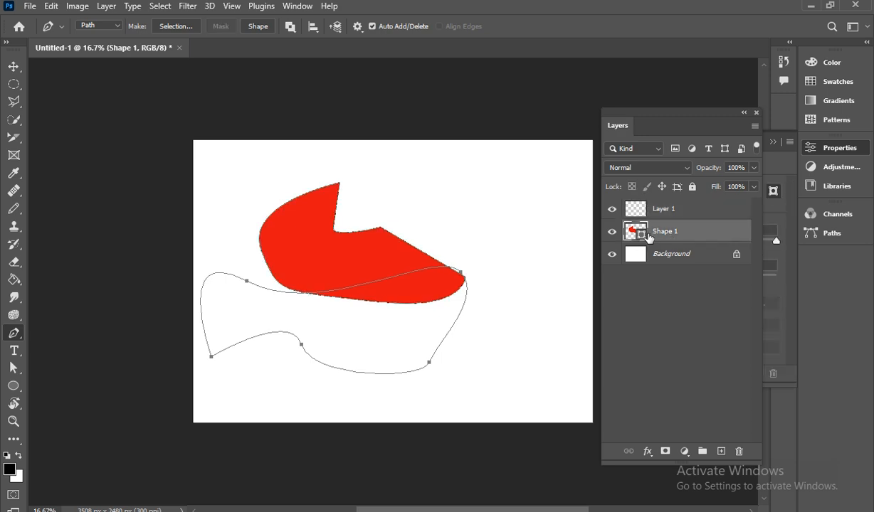
pyautogui.click(684, 213)
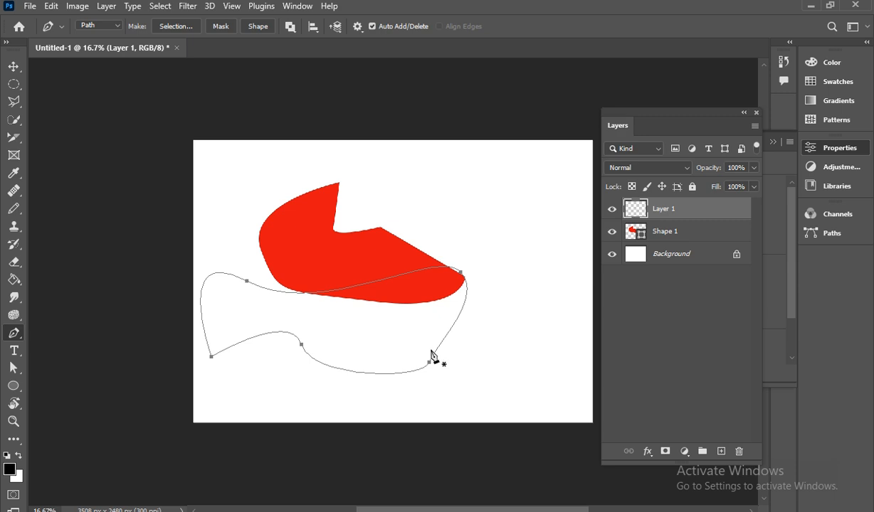
pyautogui.hotkey('ctrl', 'Return')
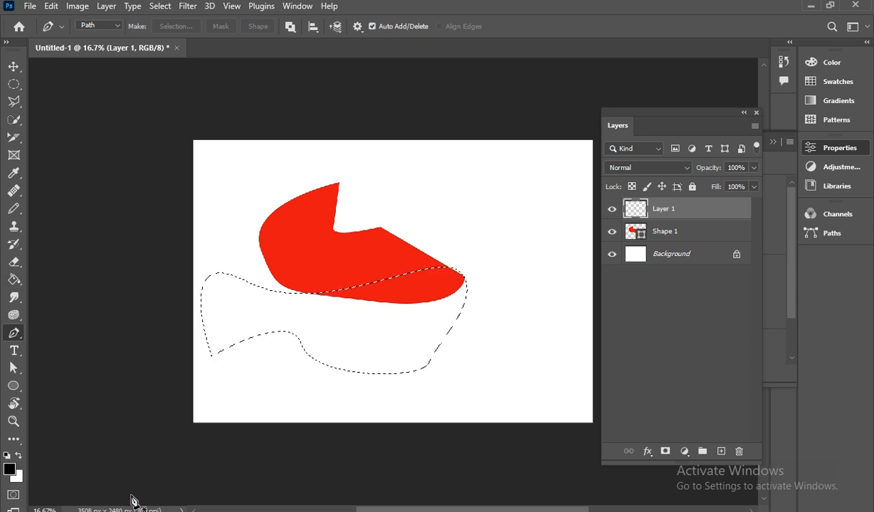
pyautogui.press('Delete')
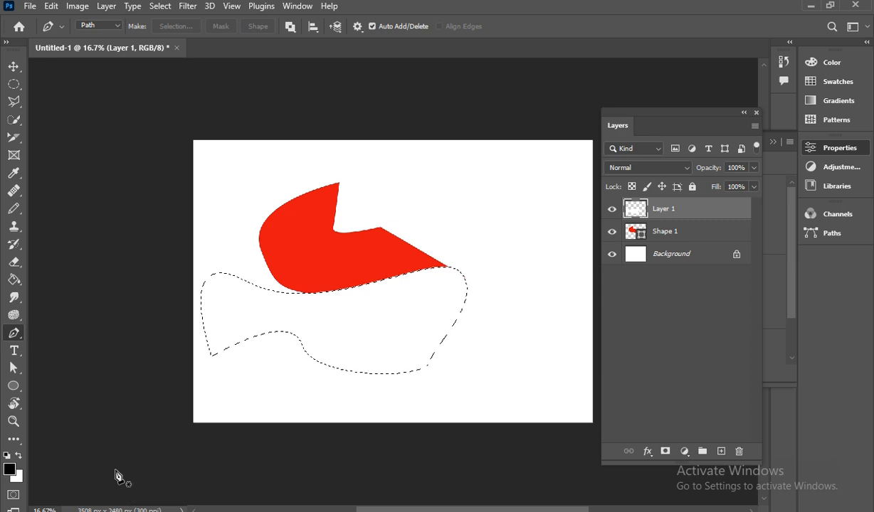
pyautogui.hotkey('alt', 'BackSpace')
pyautogui.hotkey('ctrl', 'd')
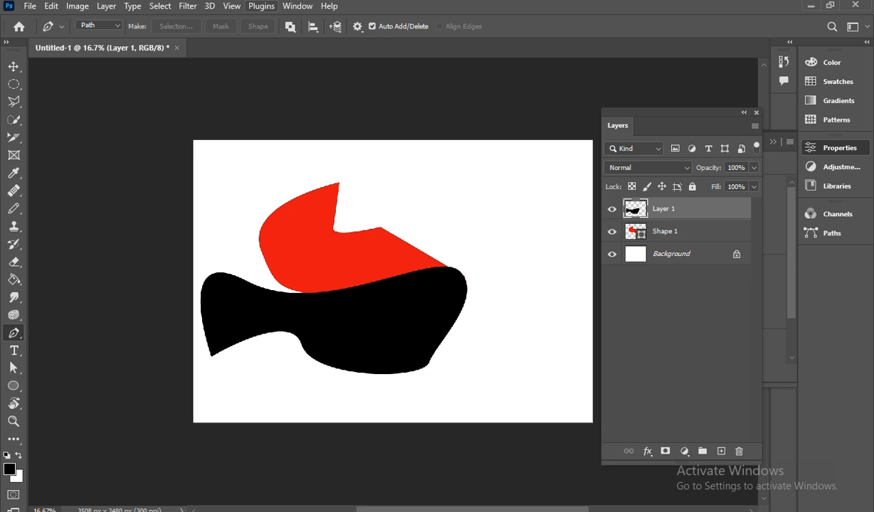
# Step: Move the black shape up and right over the red one, and delete both the black and red shape layers
pyautogui.click(14, 66)
pyautogui.moveTo(397, 335); pyautogui.dragTo(446, 269)
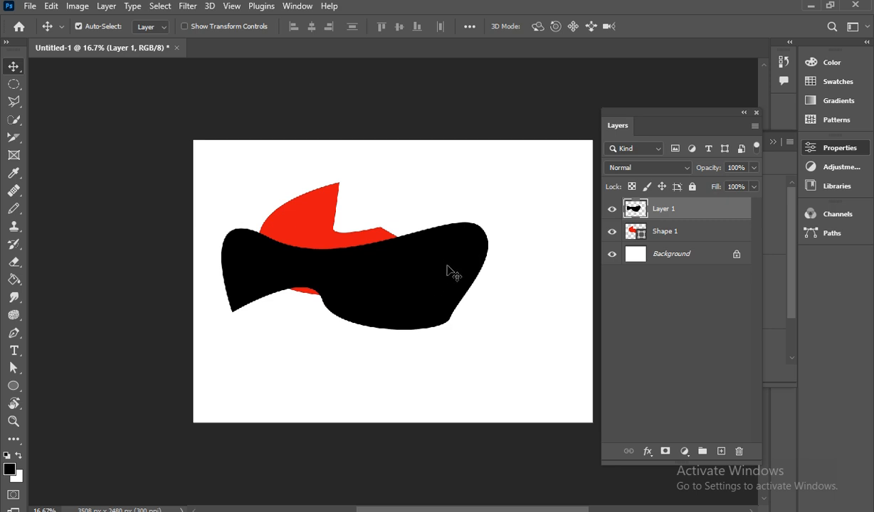
pyautogui.press('Delete')
pyautogui.press('Delete')
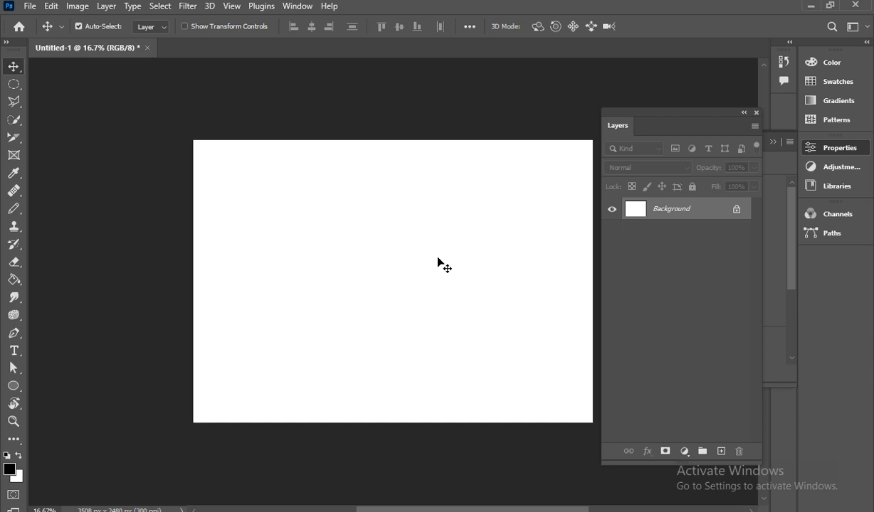
# Step: Open image 4 from the 3 Stamp and Pattern tool folder
pyautogui.click(29, 7)
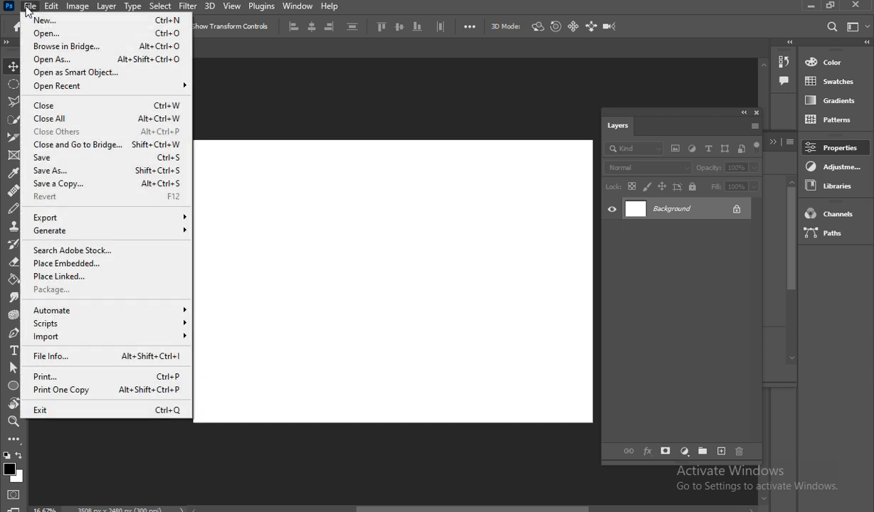
pyautogui.click(35, 32)
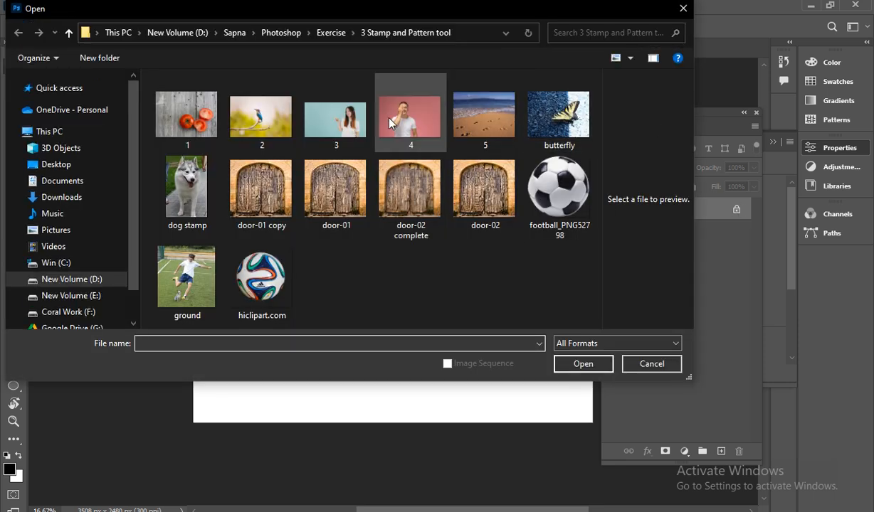
pyautogui.doubleClick(389, 123)
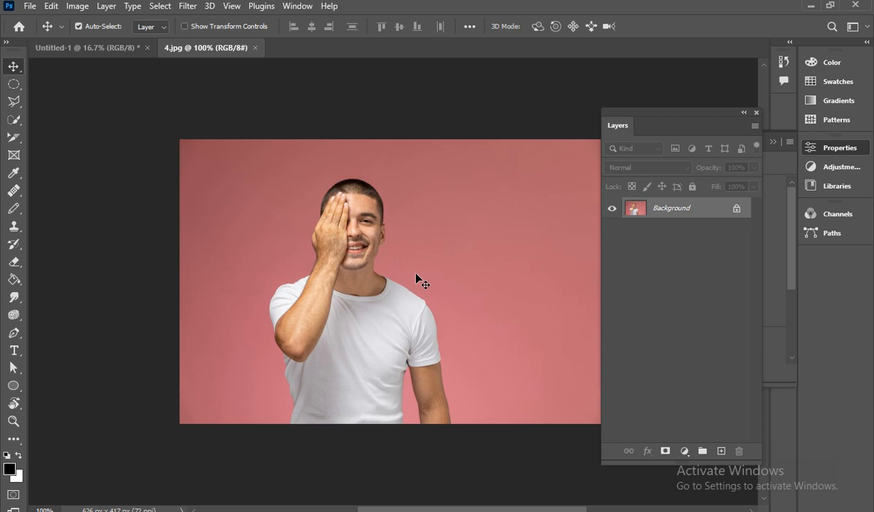
# Step: Start a Pen tool path at the shirt's lower hem and trace up the raised arm's side, around the head to the neck
pyautogui.click(13, 333)
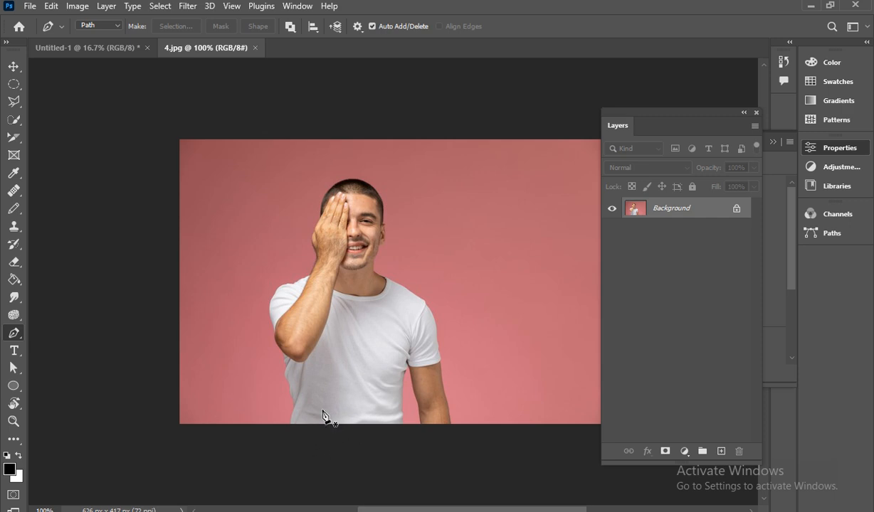
pyautogui.click(290, 425)
pyautogui.click(286, 374)
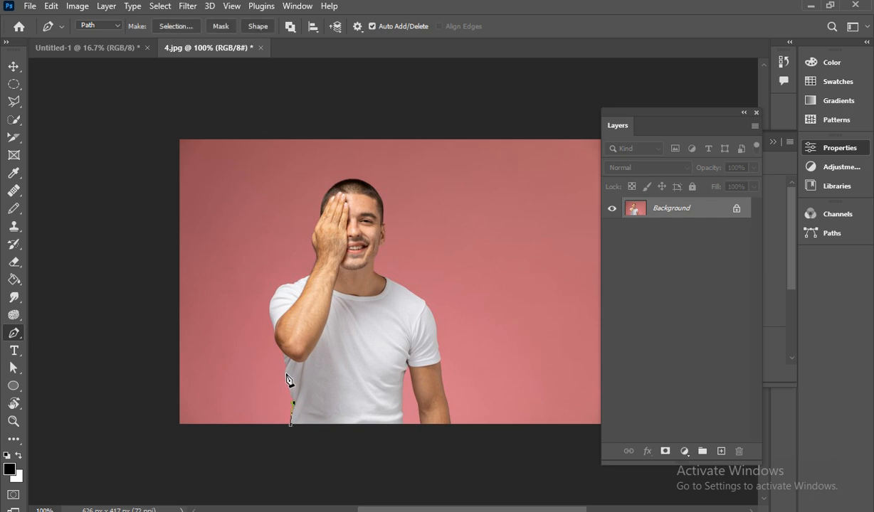
pyautogui.click(283, 354)
pyautogui.moveTo(271, 310); pyautogui.dragTo(320, 260)
pyautogui.moveTo(325, 193); pyautogui.dragTo(371, 266)
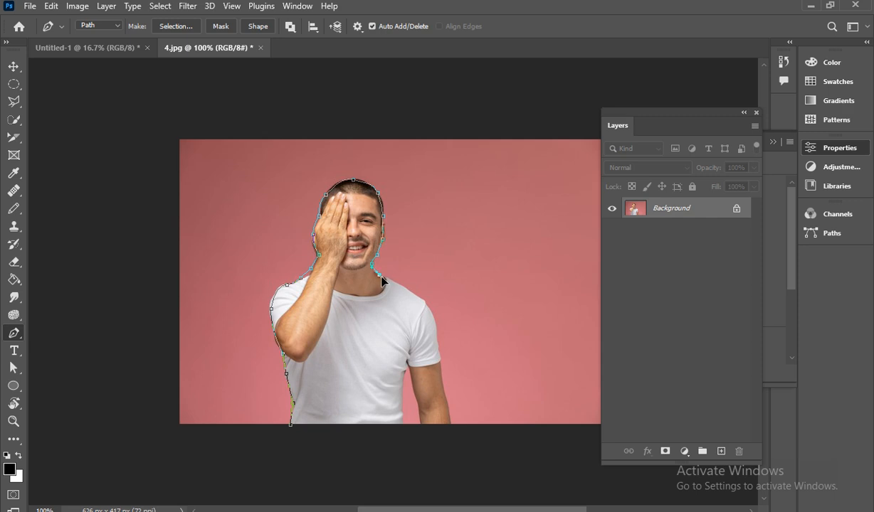
# Step: Continue the path over the other shoulder, around the lowered arm and up to the armpit, then close it along the photo's lower edge
pyautogui.moveTo(426, 298); pyautogui.dragTo(426, 310)
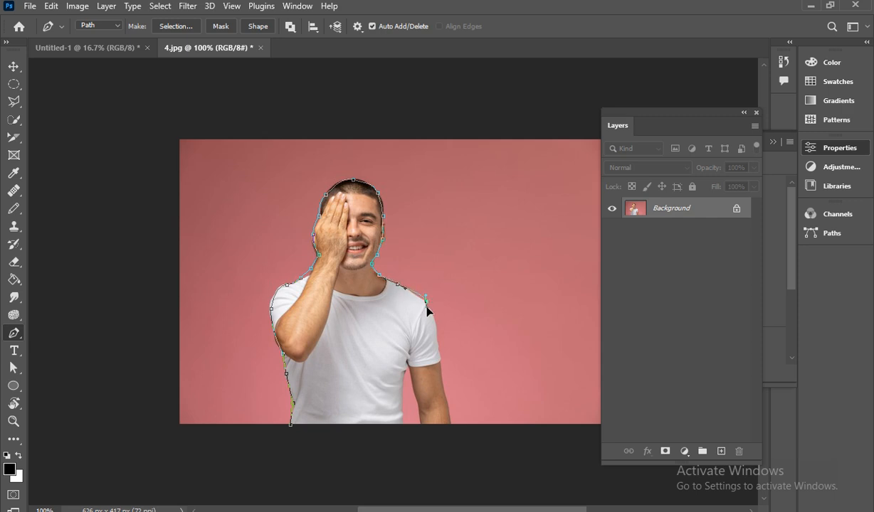
pyautogui.click(441, 364)
pyautogui.click(447, 423)
pyautogui.click(421, 424)
pyautogui.click(406, 362)
pyautogui.click(402, 405)
pyautogui.click(403, 424)
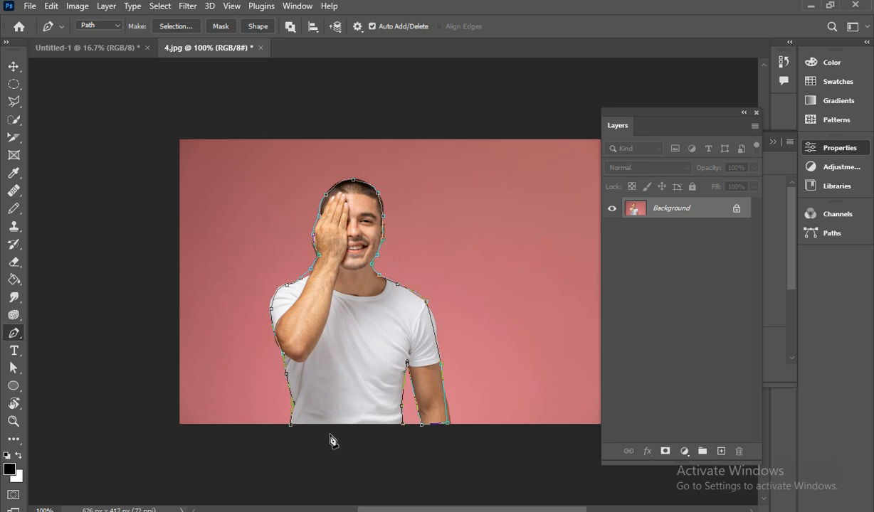
pyautogui.click(291, 426)
# Step: Adjust the path's anchor points and handles around the top and sides of the head with the Direct Selection tool
pyautogui.hotkey('ctrl', '+')
pyautogui.hotkey('ctrl', '+')
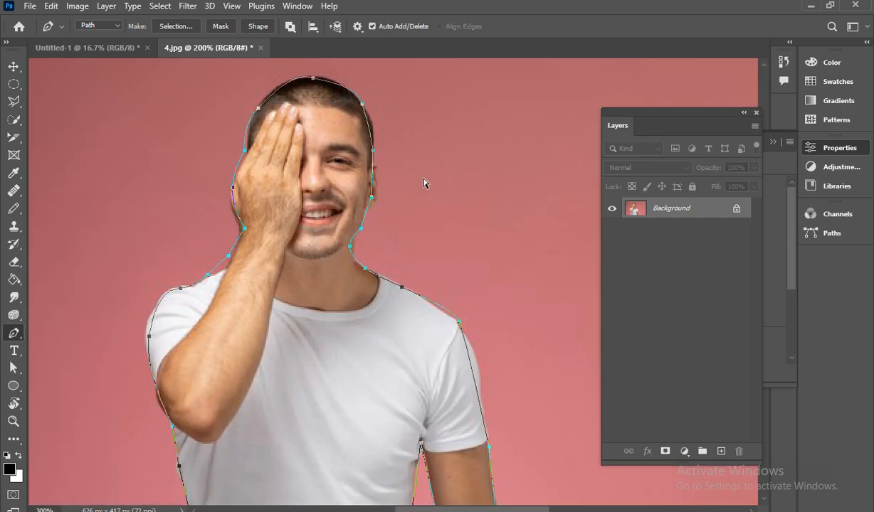
pyautogui.moveTo(442, 184); pyautogui.dragTo(387, 275)
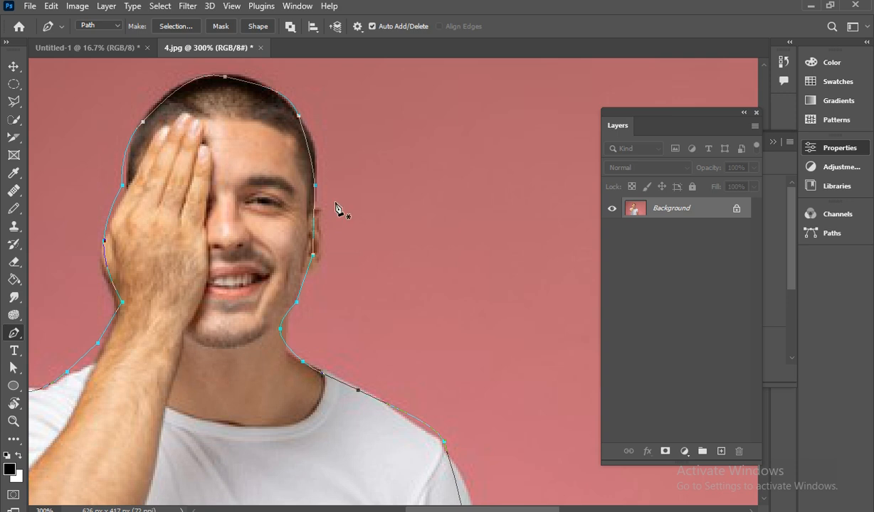
pyautogui.click(14, 368)
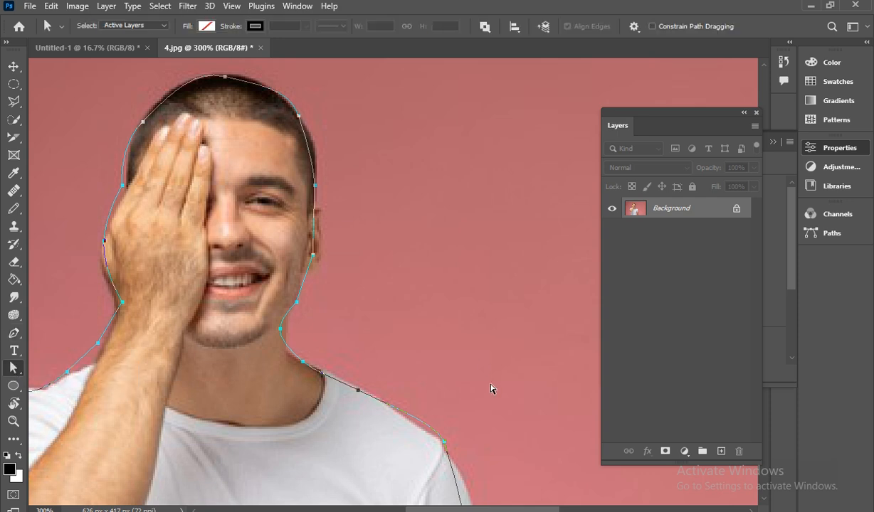
pyautogui.moveTo(226, 77); pyautogui.dragTo(170, 74)
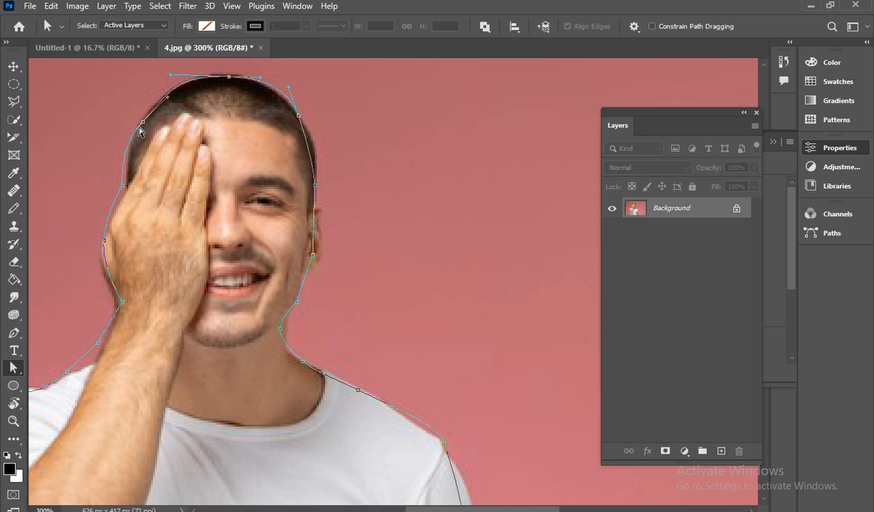
pyautogui.click(143, 121)
pyautogui.moveTo(124, 188); pyautogui.dragTo(131, 189)
pyautogui.moveTo(300, 118); pyautogui.dragTo(305, 125)
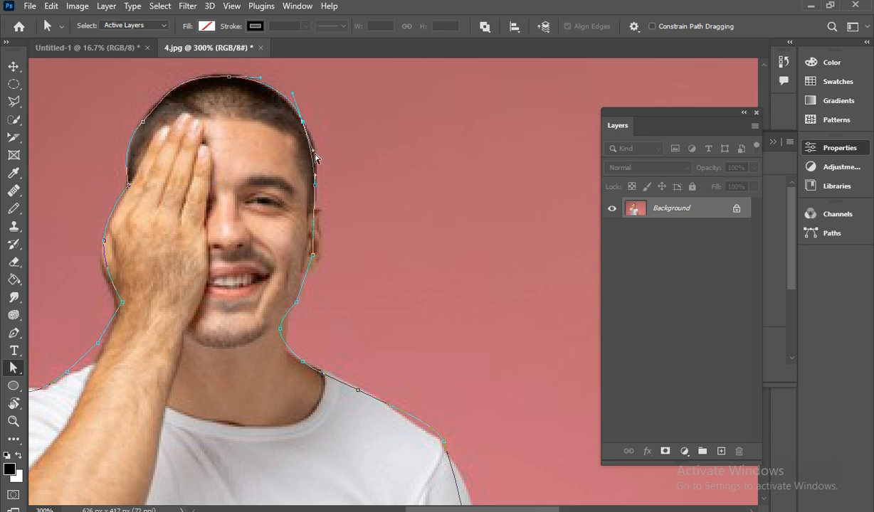
pyautogui.moveTo(314, 154); pyautogui.dragTo(324, 167)
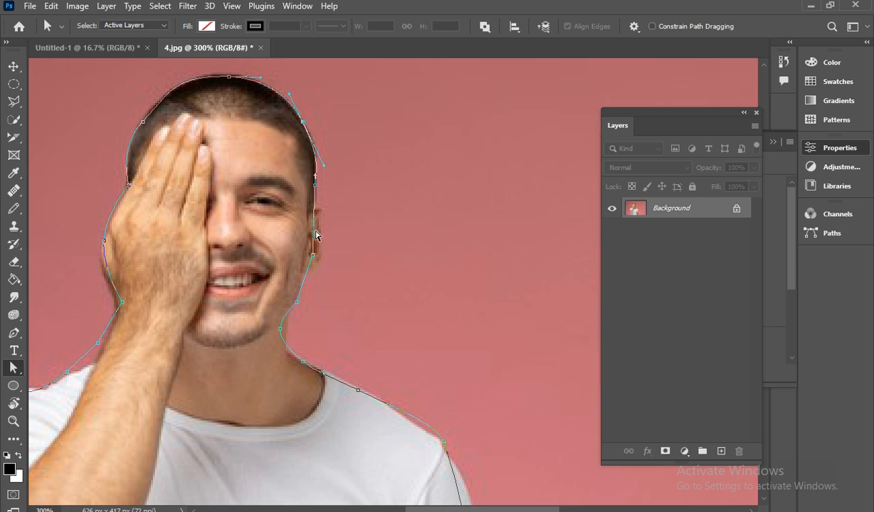
# Step: Reposition the anchor points above the ear and at the earlobe so the path passes outside the ear
pyautogui.click(315, 188)
pyautogui.moveTo(313, 257); pyautogui.dragTo(323, 261)
pyautogui.click(315, 201)
pyautogui.click(319, 213)
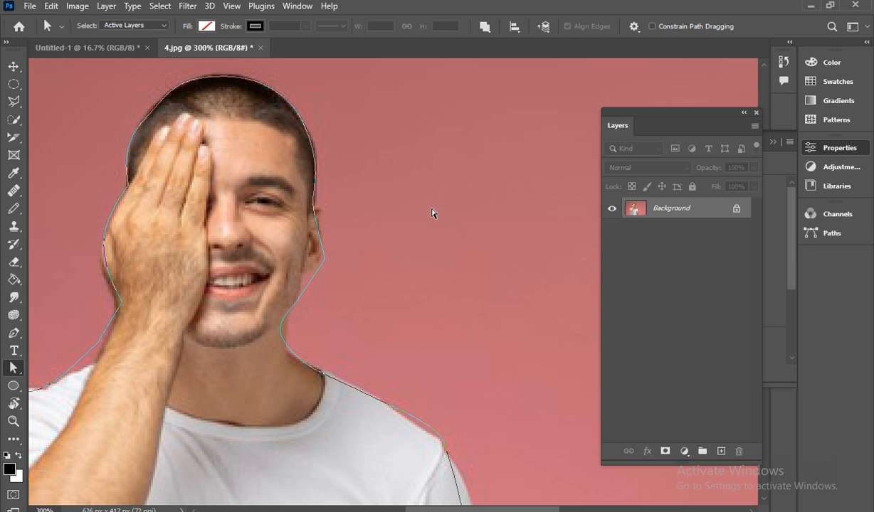
pyautogui.click(324, 260)
# Step: Add an anchor point on the path beside the ear and move it to the ear's upper outer edge
pyautogui.click(14, 333)
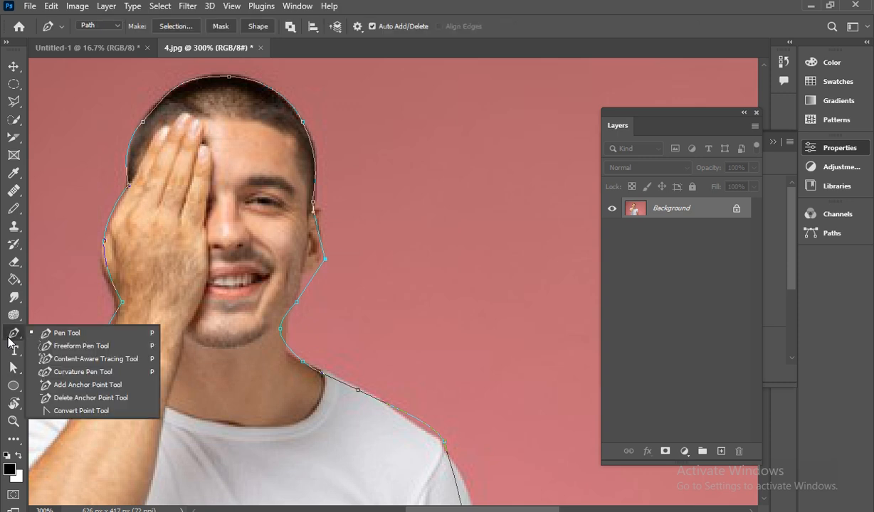
pyautogui.click(93, 387)
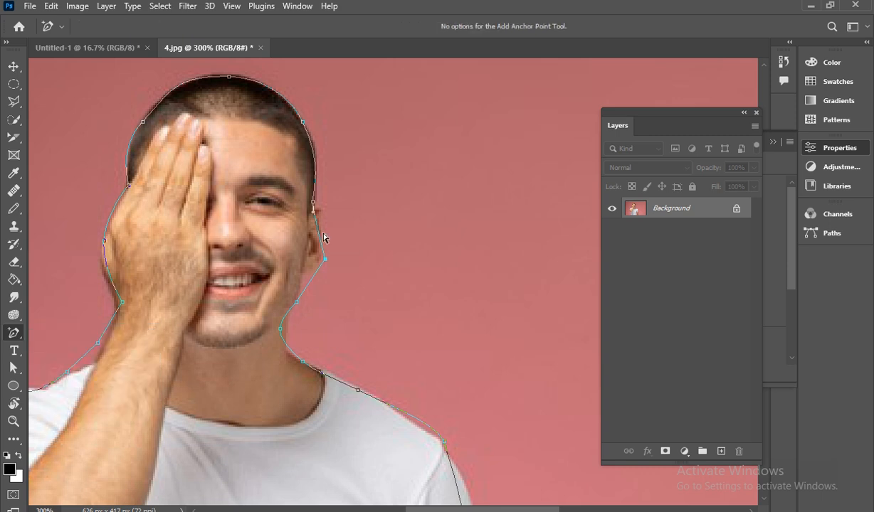
pyautogui.click(317, 232)
pyautogui.click(14, 368)
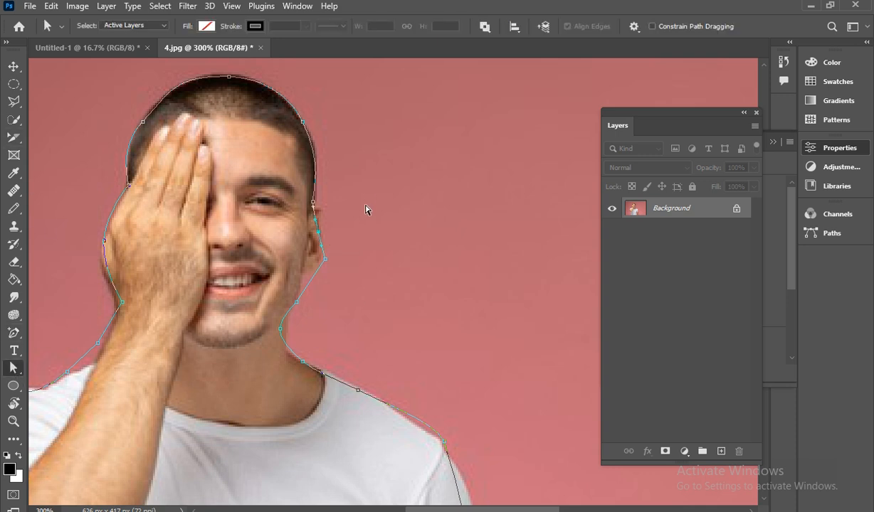
pyautogui.moveTo(320, 235); pyautogui.dragTo(325, 211)
pyautogui.click(297, 303)
pyautogui.moveTo(299, 309); pyautogui.dragTo(307, 282)
pyautogui.hotkey('ctrl', 'z')
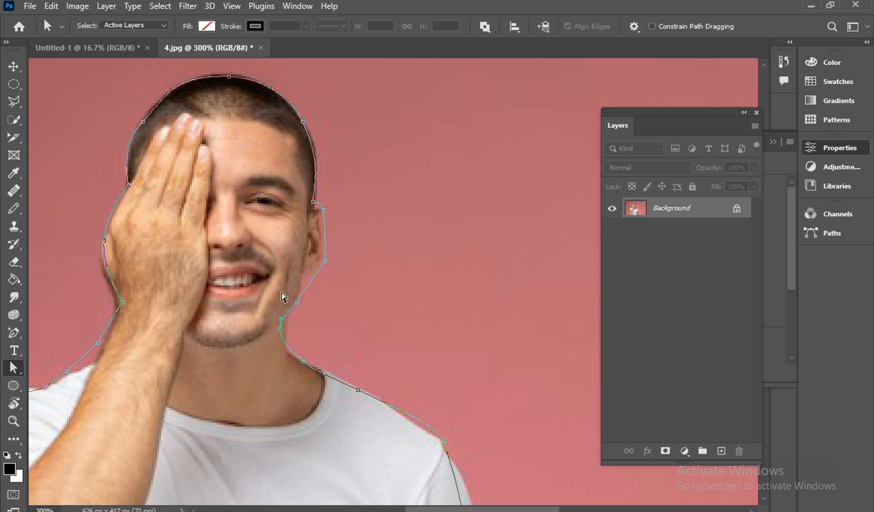
# Step: Add an anchor point between the earlobe and jaw, and pull the path around the bottom of the ear
pyautogui.click(13, 332)
pyautogui.click(312, 281)
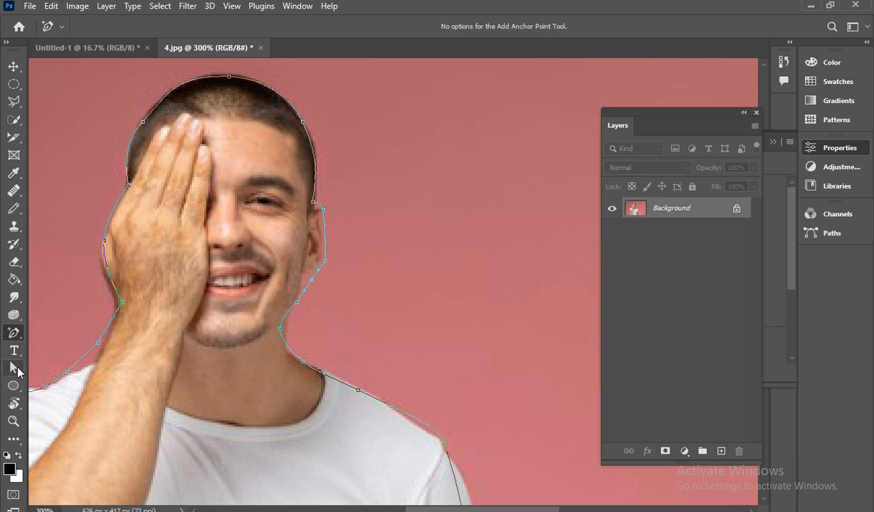
pyautogui.click(13, 367)
pyautogui.moveTo(312, 283); pyautogui.dragTo(324, 263)
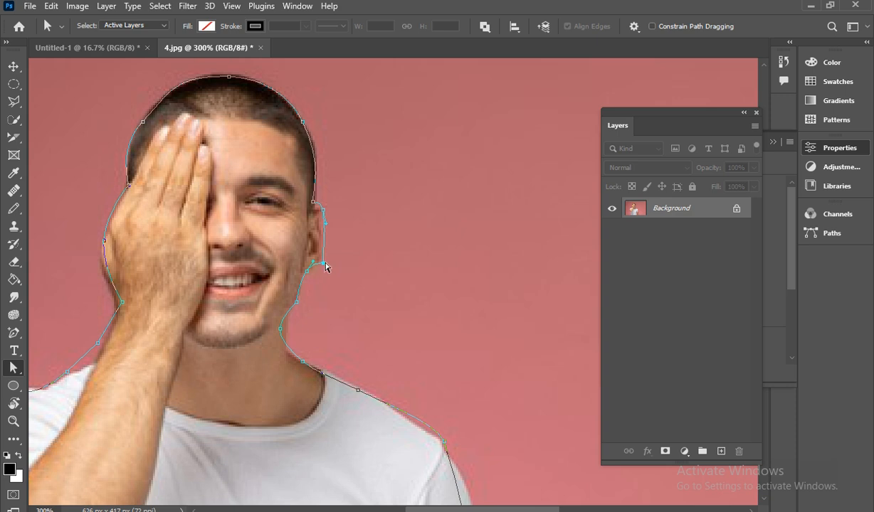
pyautogui.moveTo(324, 268)
pyautogui.mouseDown()
pyautogui.moveTo(329, 273)
pyautogui.moveTo(320, 258)
pyautogui.moveTo(333, 269)
pyautogui.mouseUp()
# Step: Convert the corner anchor point at the earlobe to a smooth point and move it closer to the ear
pyautogui.click(14, 332)
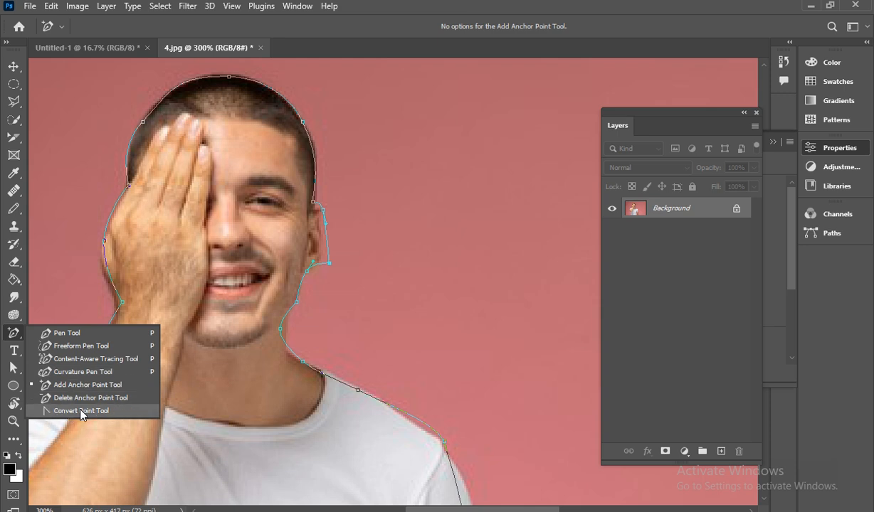
pyautogui.click(84, 411)
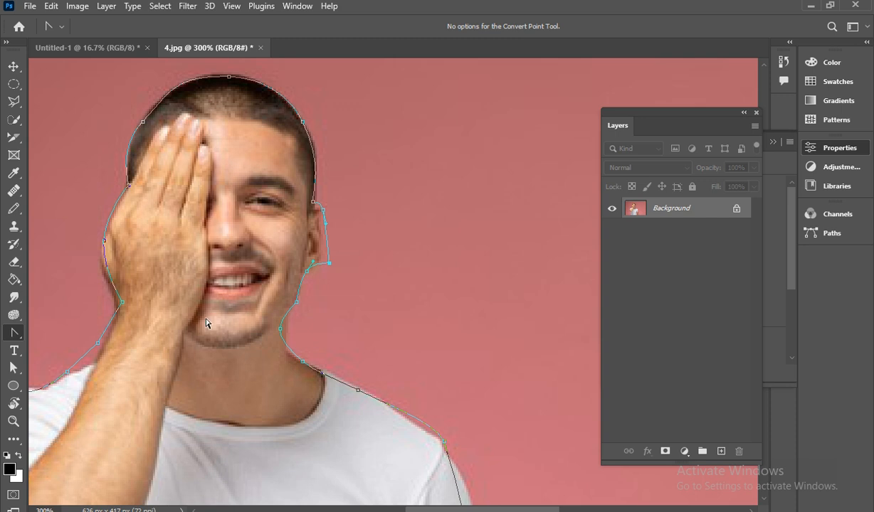
pyautogui.moveTo(330, 267)
pyautogui.mouseDown()
pyautogui.moveTo(331, 250)
pyautogui.moveTo(329, 289)
pyautogui.moveTo(325, 274)
pyautogui.mouseUp()
pyautogui.click(14, 367)
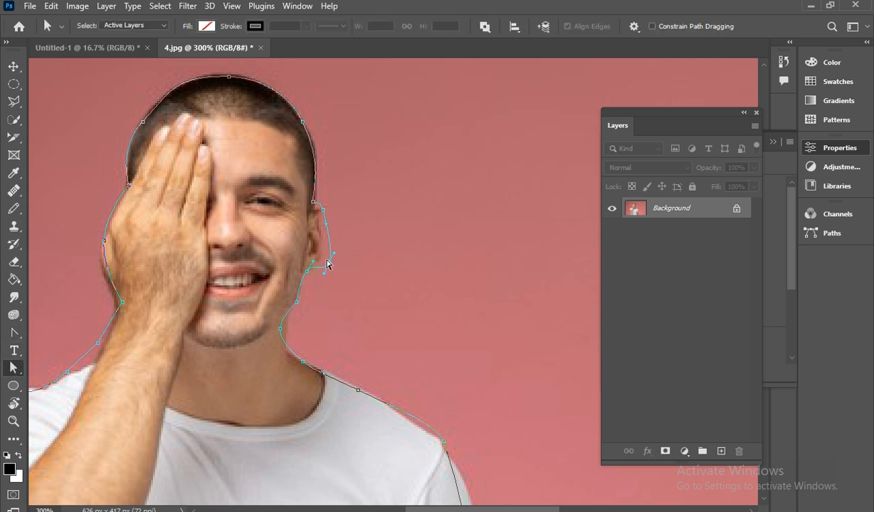
pyautogui.moveTo(331, 267); pyautogui.dragTo(323, 255)
# Step: Fine-tune the anchor points at the ear, jaw and neck to follow the outline more closely
pyautogui.moveTo(323, 209); pyautogui.dragTo(325, 211)
pyautogui.moveTo(308, 271)
pyautogui.mouseDown()
pyautogui.moveTo(322, 254)
pyautogui.moveTo(322, 266)
pyautogui.mouseUp()
pyautogui.moveTo(298, 304)
pyautogui.mouseDown()
pyautogui.moveTo(289, 335)
pyautogui.moveTo(297, 304)
pyautogui.mouseUp()
pyautogui.moveTo(303, 362); pyautogui.dragTo(298, 358)
# Step: Reshape the path over the lowered arm's shoulder by moving its anchor point and extending its handle along the sleeve
pyautogui.scroll(-2, 418, 377)
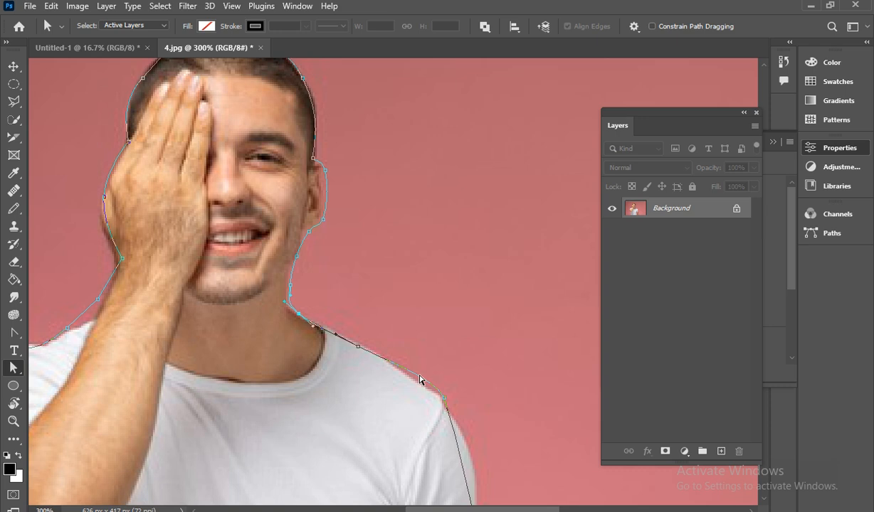
pyautogui.scroll(-3, 419, 375)
pyautogui.click(443, 333)
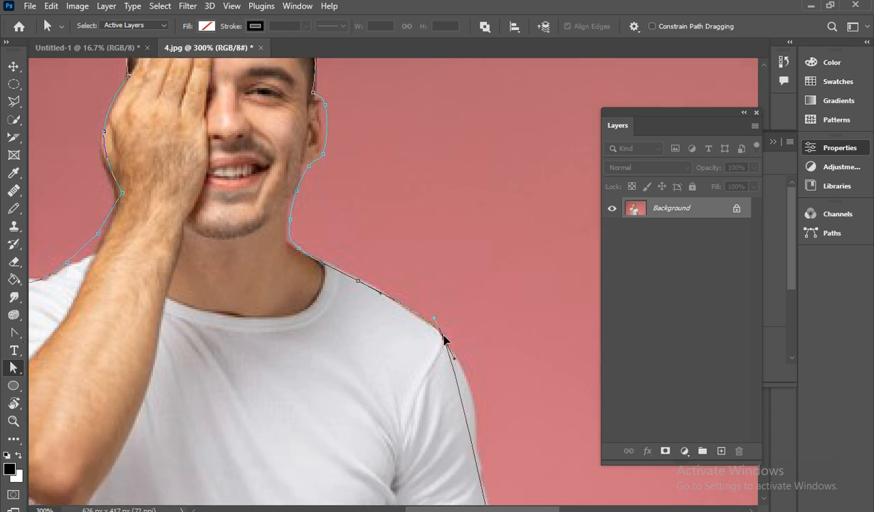
pyautogui.scroll(-3, 462, 361)
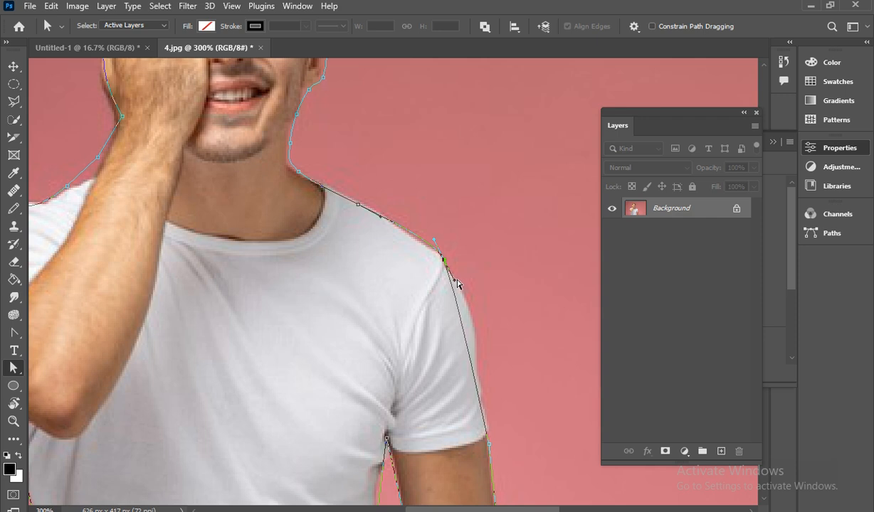
pyautogui.moveTo(455, 283); pyautogui.dragTo(487, 324)
# Step: Align the lowered arm's anchor points at the sleeve hem and at the photo's lower edge with the arm outline
pyautogui.scroll(-2, 476, 335)
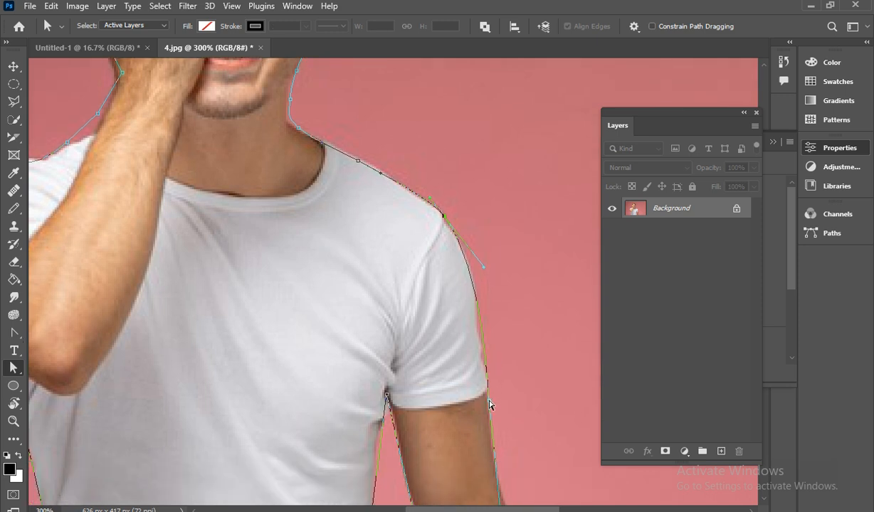
pyautogui.scroll(-4, 487, 403)
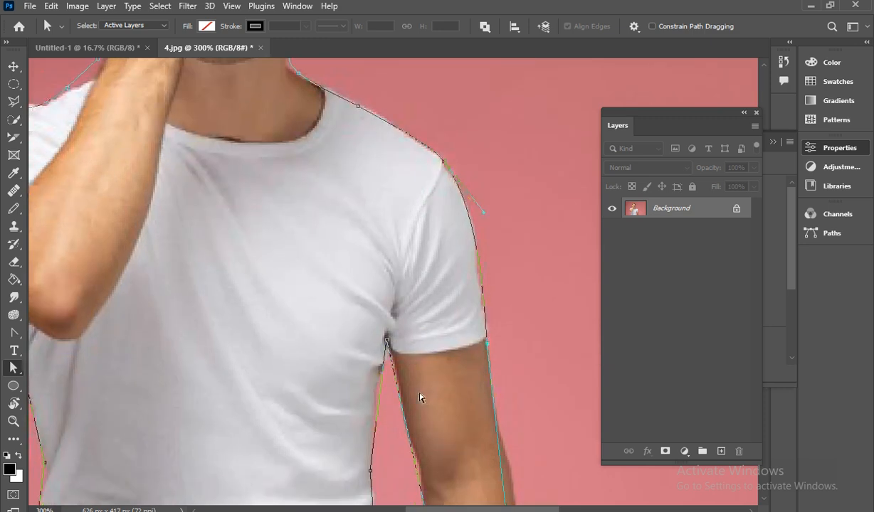
pyautogui.scroll(-5, 498, 397)
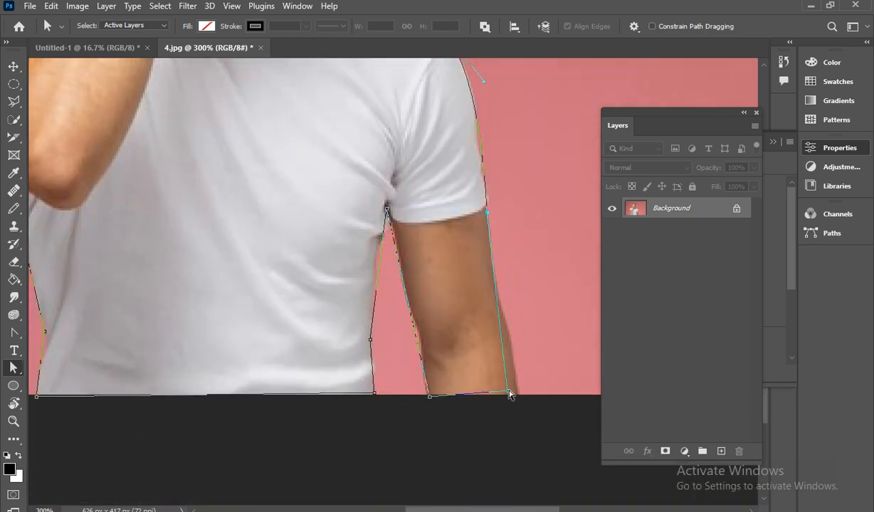
pyautogui.moveTo(508, 394); pyautogui.dragTo(517, 392)
pyautogui.moveTo(429, 396); pyautogui.dragTo(426, 397)
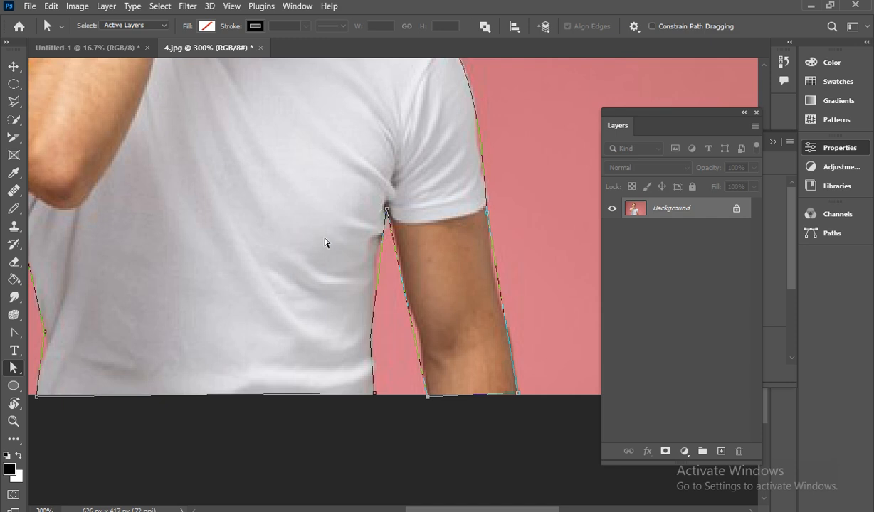
# Step: Move the anchor point on the raised arm's sleeve outward to match the shirt's edge
pyautogui.scroll(-1, 283, 347)
pyautogui.scroll(2, 288, 368)
pyautogui.scroll(4, 288, 368)
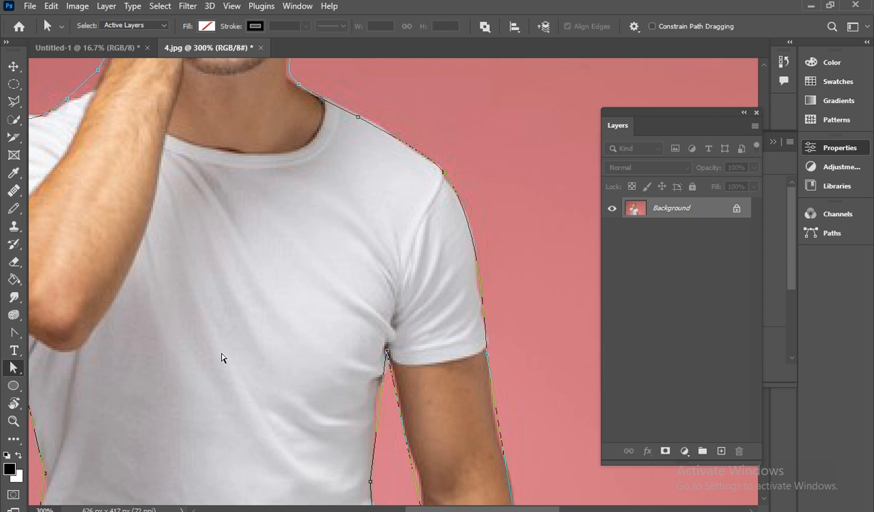
pyautogui.moveTo(288, 288); pyautogui.dragTo(530, 304)
pyautogui.moveTo(454, 319)
pyautogui.mouseDown()
pyautogui.moveTo(434, 305)
pyautogui.moveTo(440, 312)
pyautogui.mouseUp()
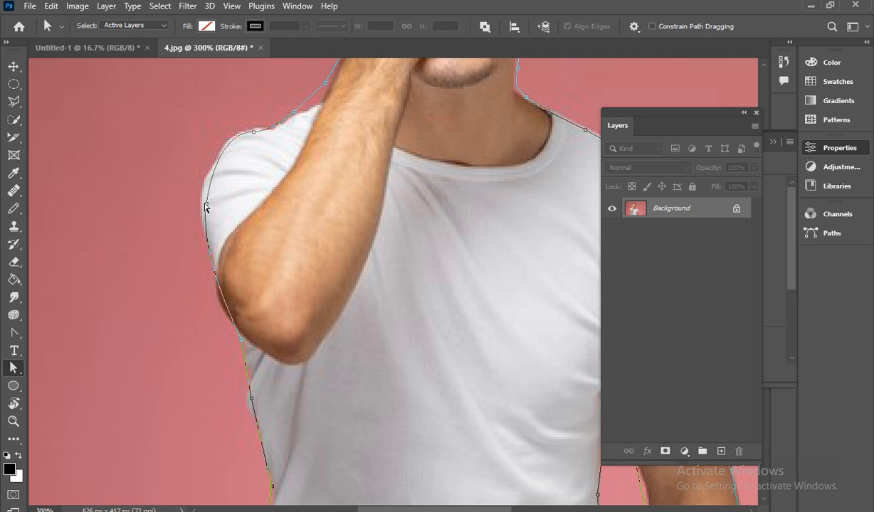
pyautogui.moveTo(207, 207); pyautogui.dragTo(203, 206)
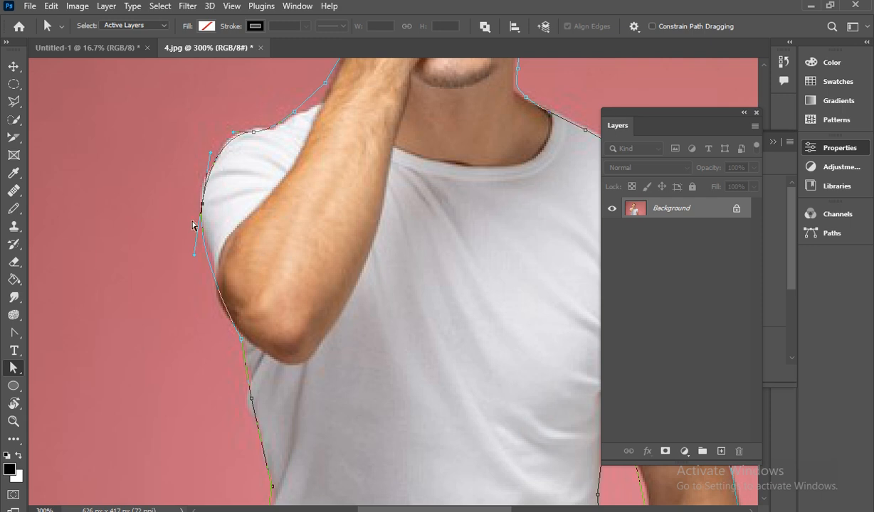
pyautogui.moveTo(493, 294); pyautogui.dragTo(412, 382)
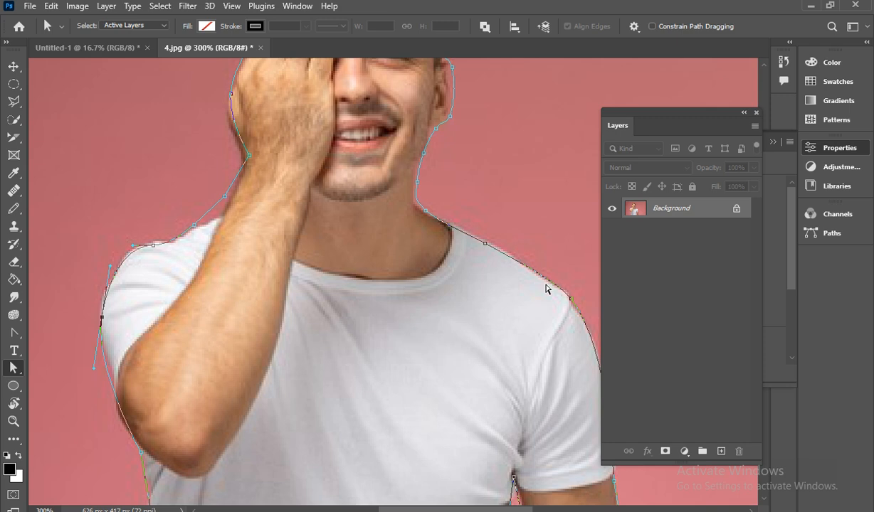
# Step: Convert the path around the man into a new anti-aliased selection with a feather radius of 2 pixels
pyautogui.rightClick(351, 261)
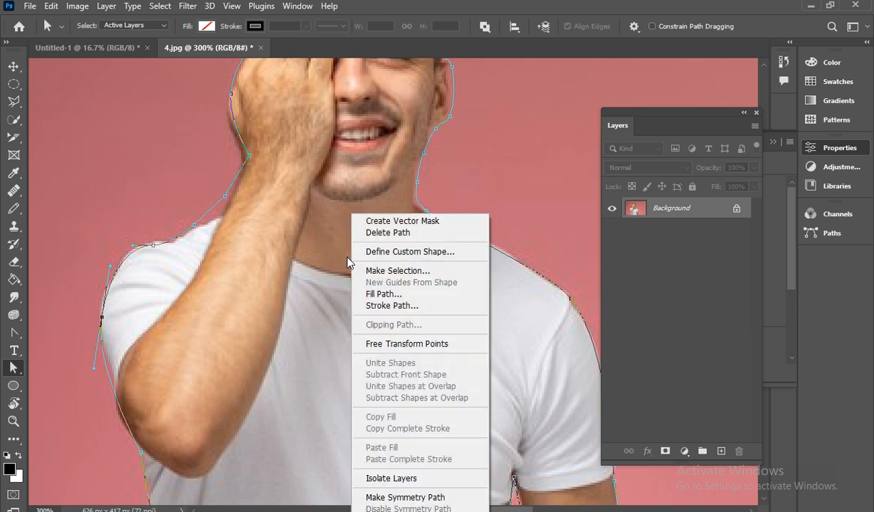
pyautogui.click(400, 271)
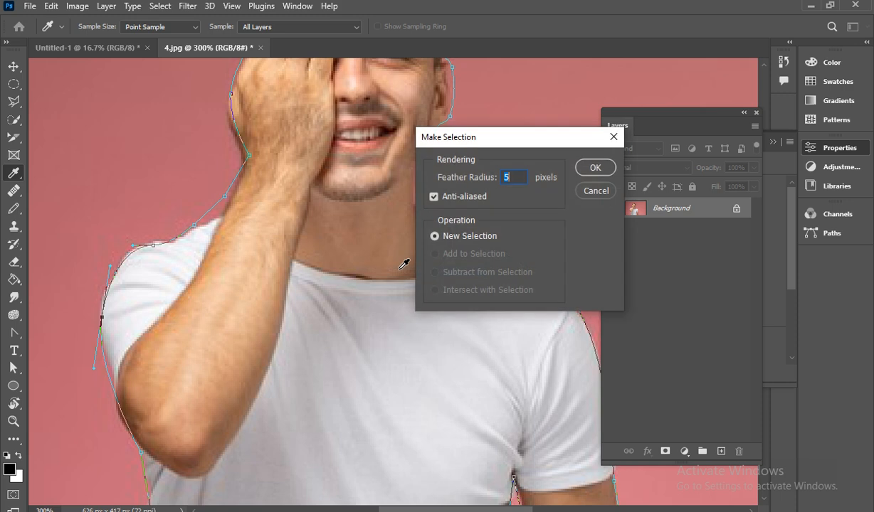
pyautogui.moveTo(537, 136); pyautogui.dragTo(409, 192)
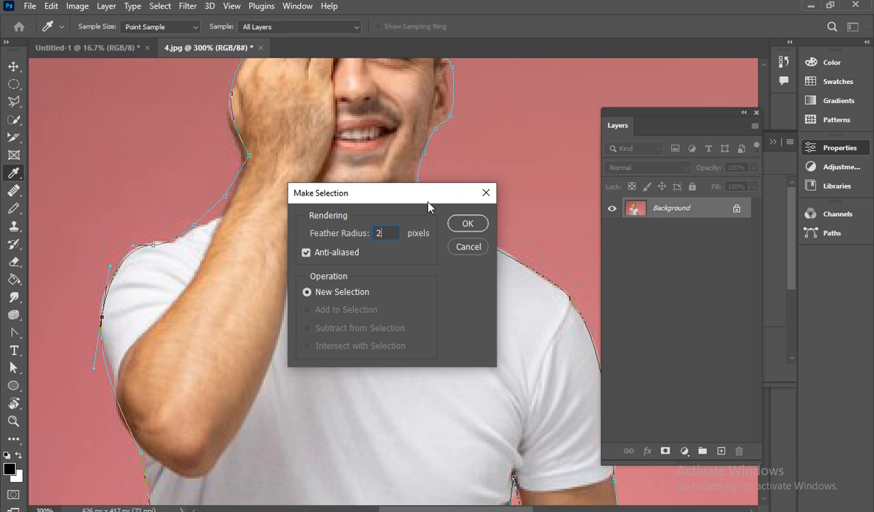
pyautogui.press('Return')
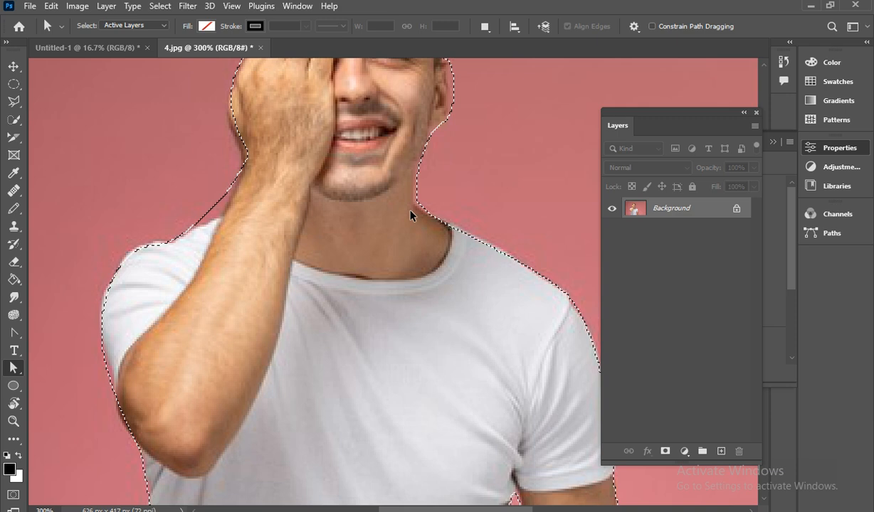
# Step: Try out the man's cutout as an enlarged layer in the Untitled-1 document and delete that layer
pyautogui.click(94, 47)
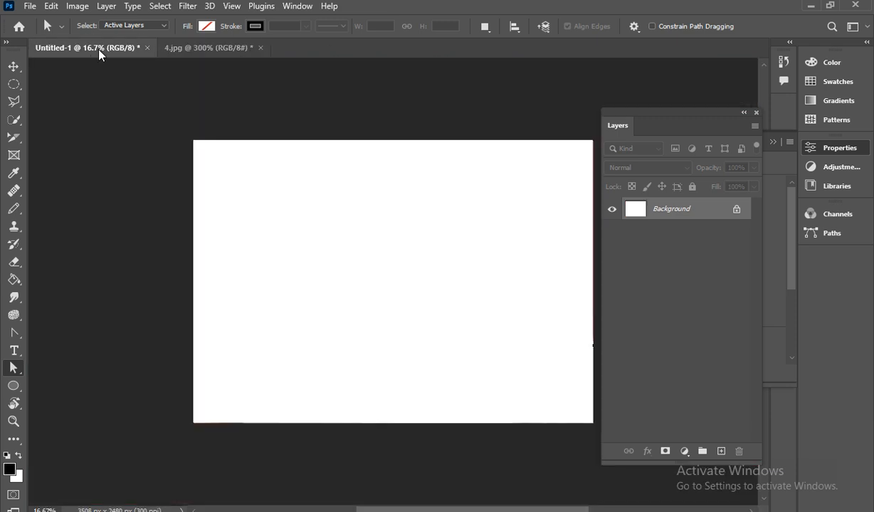
pyautogui.hotkey('ctrl', 'v')
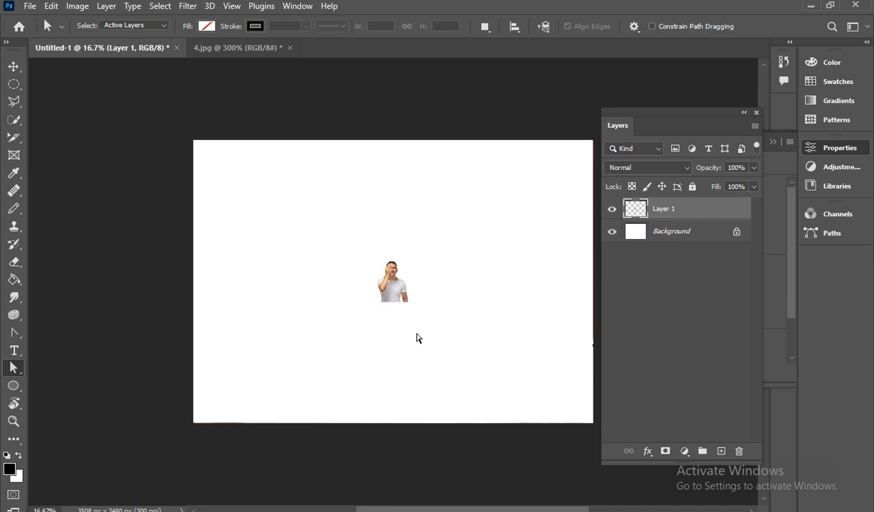
pyautogui.hotkey('ctrl', 't')
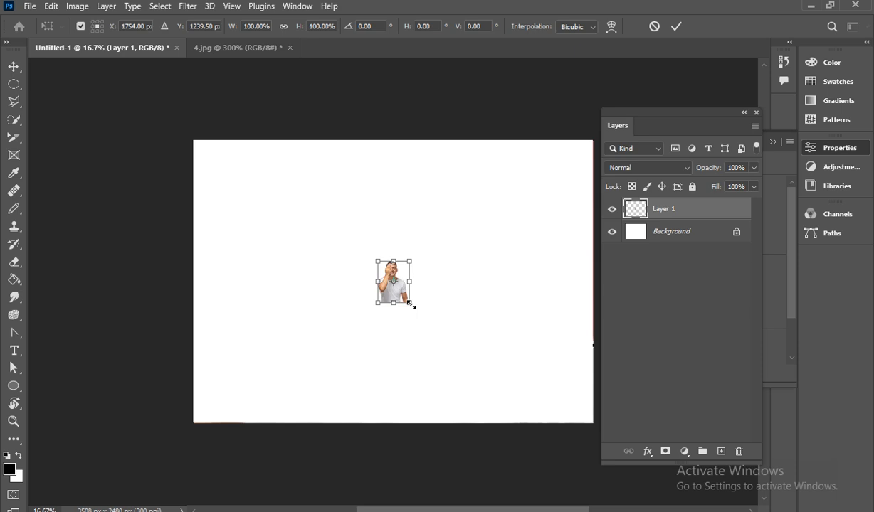
pyautogui.moveTo(409, 303); pyautogui.dragTo(473, 384)
pyautogui.press('a')
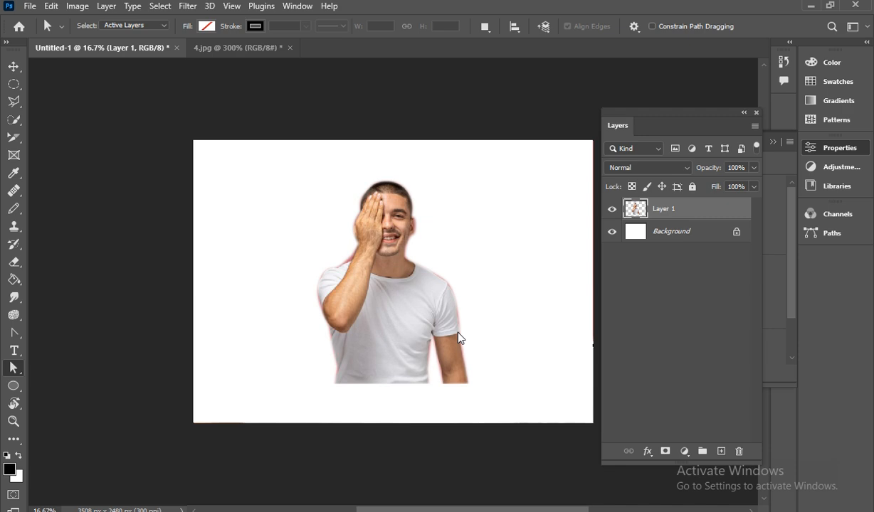
pyautogui.press('Delete')
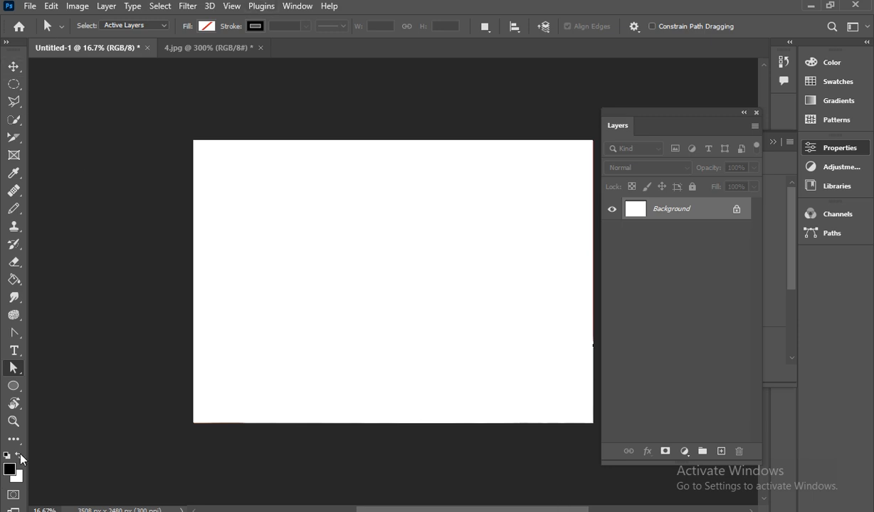
# Step: Draw a rectangle shape about 724 × 651 px near the canvas's upper-left corner, using a new layer
pyautogui.click(21, 390)
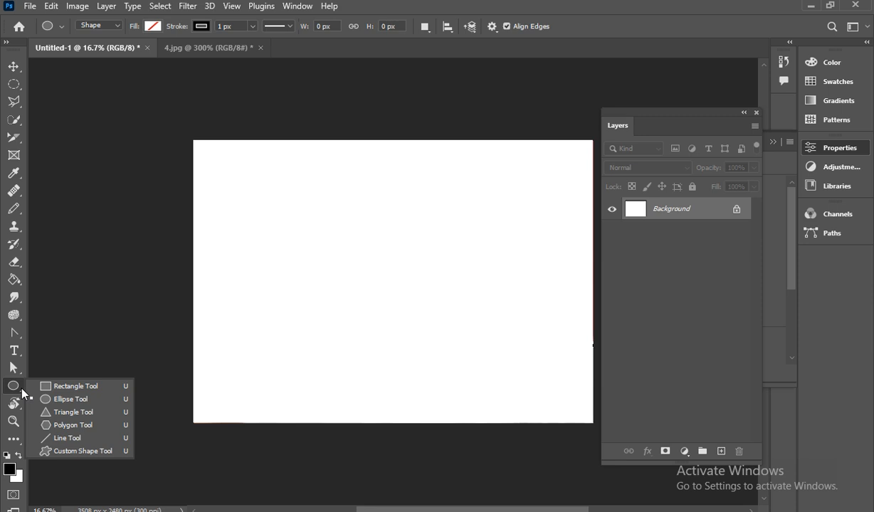
pyautogui.click(722, 452)
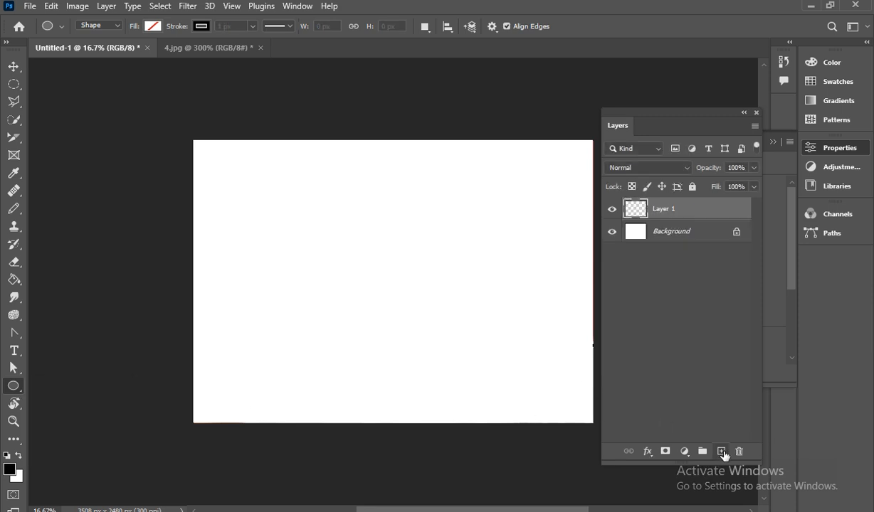
pyautogui.click(8, 389)
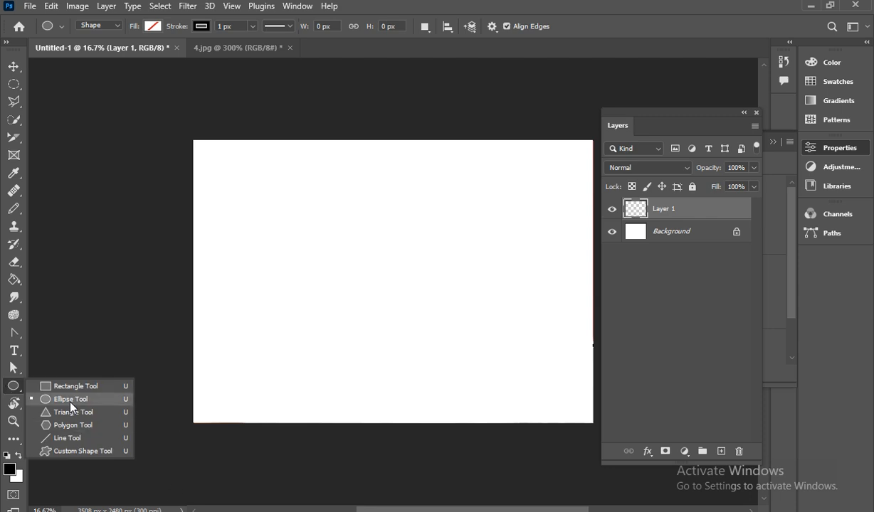
pyautogui.click(73, 387)
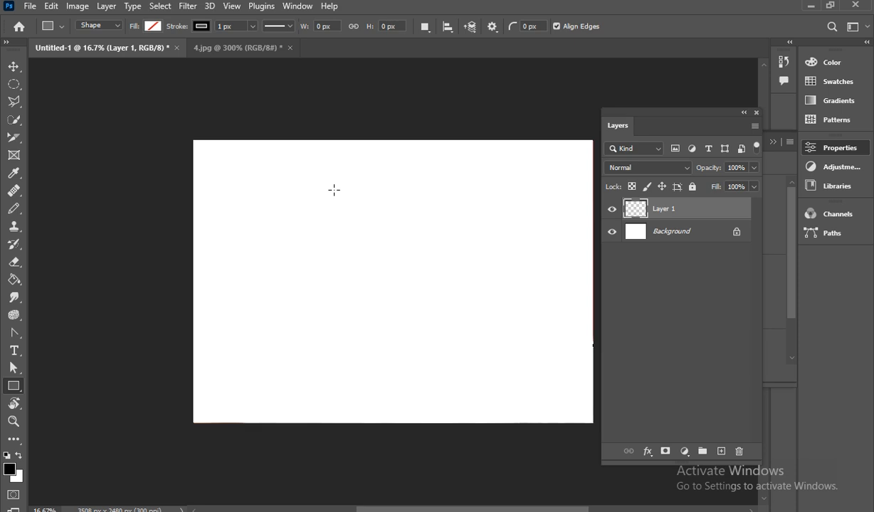
pyautogui.moveTo(215, 159); pyautogui.dragTo(299, 233)
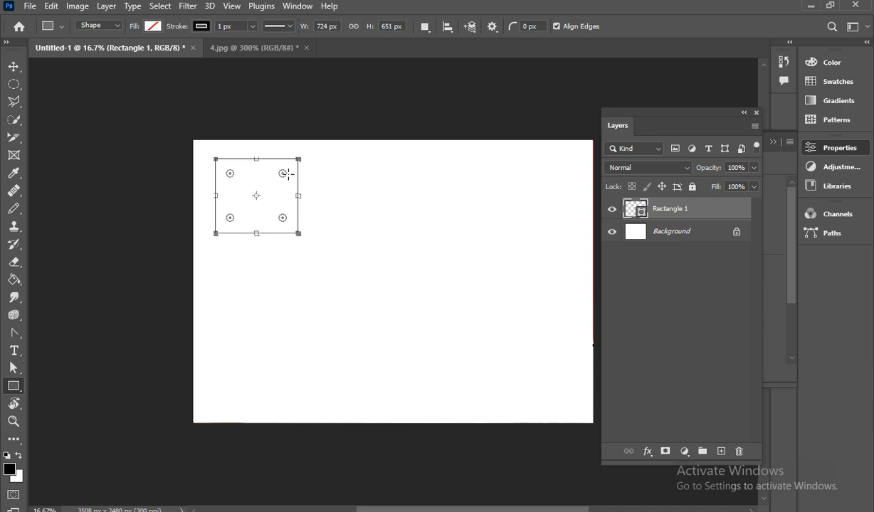
# Step: Try rounding all four corners of the rectangle together and undo each attempt
pyautogui.moveTo(282, 175)
pyautogui.mouseDown()
pyautogui.moveTo(287, 214)
pyautogui.moveTo(281, 165)
pyautogui.mouseUp()
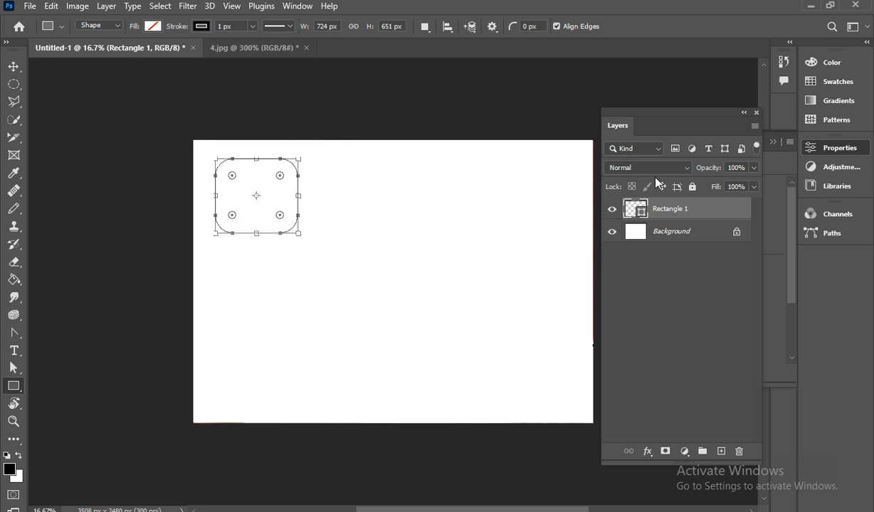
pyautogui.hotkey('ctrl', 'z')
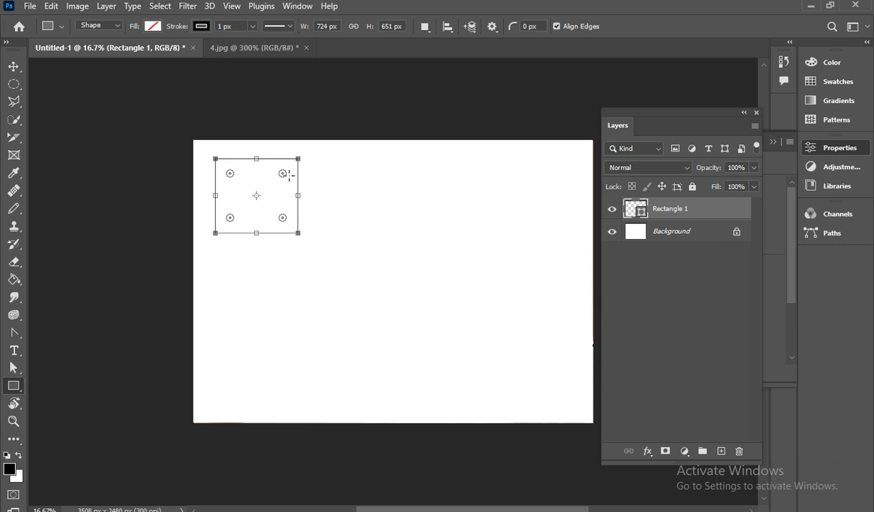
pyautogui.moveTo(282, 176)
pyautogui.mouseDown()
pyautogui.moveTo(288, 187)
pyautogui.moveTo(285, 171)
pyautogui.mouseUp()
pyautogui.hotkey('ctrl', 'z')
pyautogui.moveTo(282, 175); pyautogui.dragTo(289, 189)
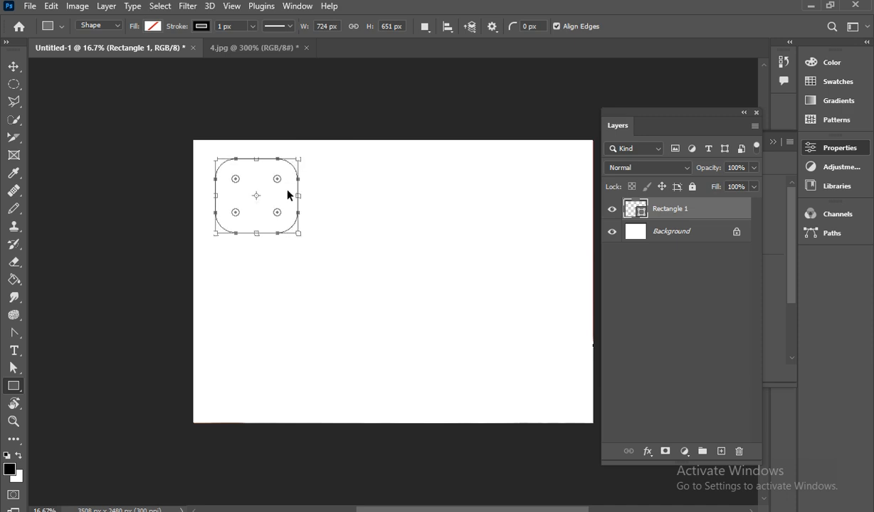
pyautogui.hotkey('ctrl', 'z')
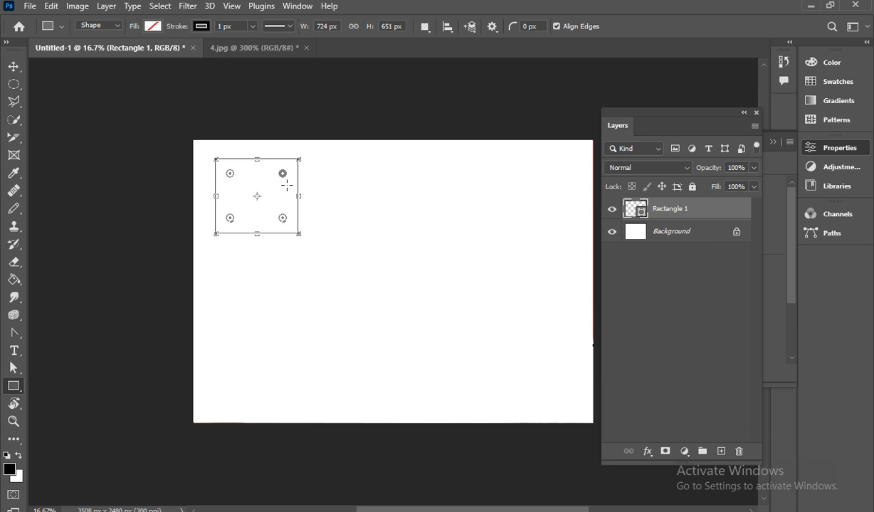
# Step: Round only the rectangle's upper-right corner and fill the shape with the recently used light blue
pyautogui.moveTo(285, 177); pyautogui.dragTo(269, 187)
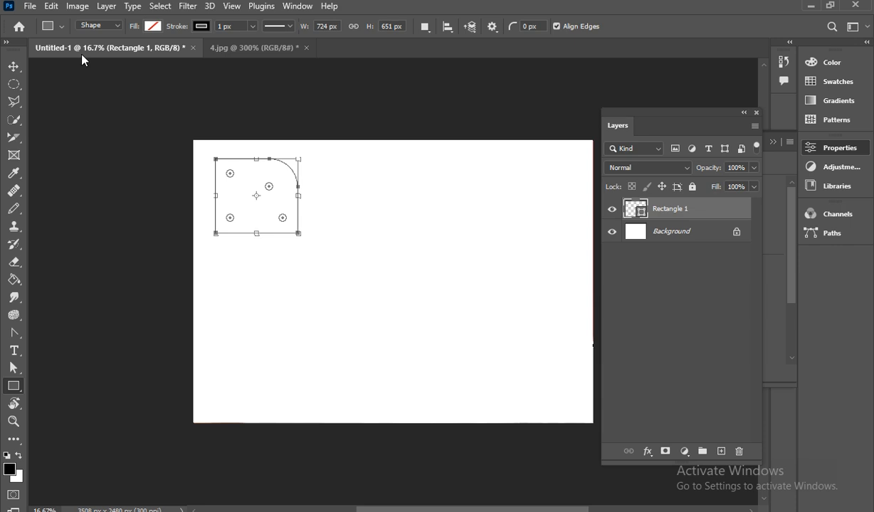
pyautogui.click(155, 26)
pyautogui.click(140, 99)
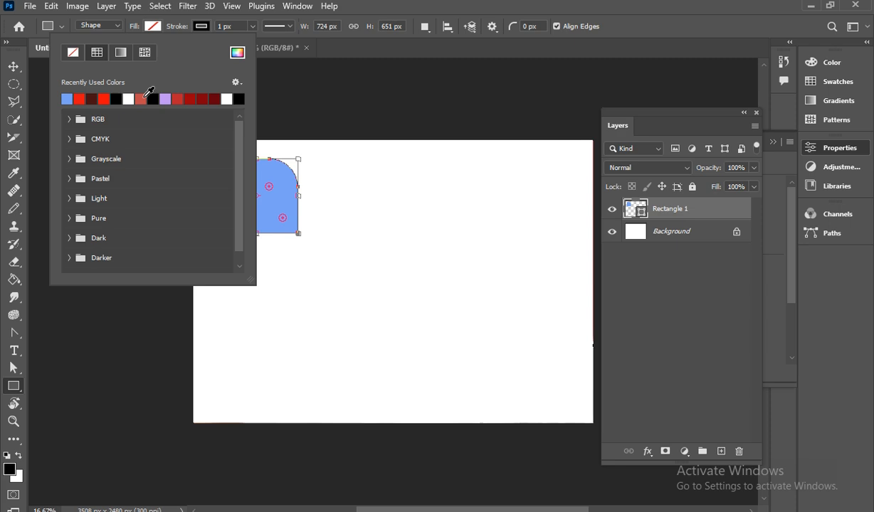
pyautogui.click(255, 62)
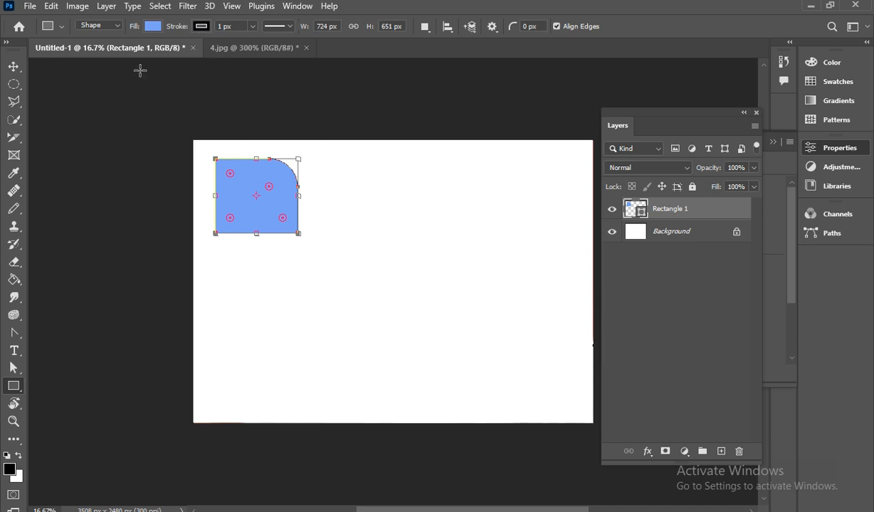
# Step: Thicken the rectangle's black stroke to about 56.53 px and make it dashed
pyautogui.click(201, 26)
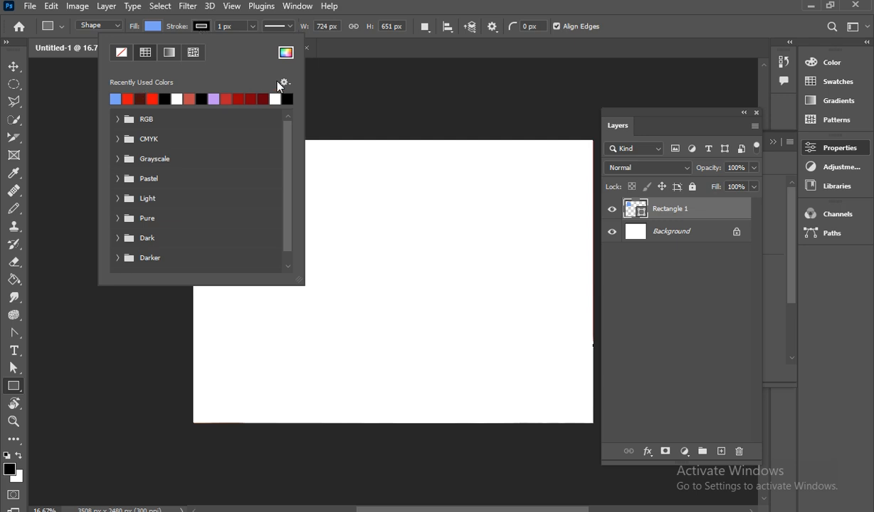
pyautogui.click(350, 7)
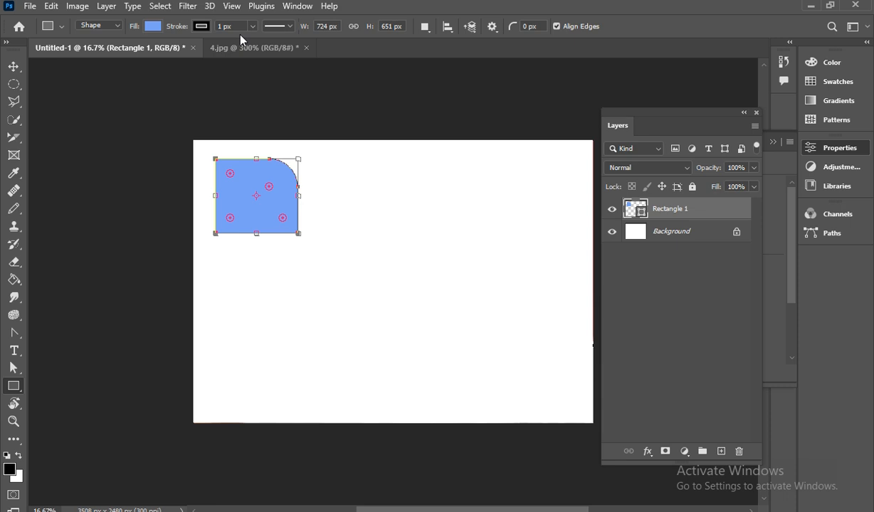
pyautogui.click(252, 26)
pyautogui.moveTo(252, 42); pyautogui.dragTo(263, 42)
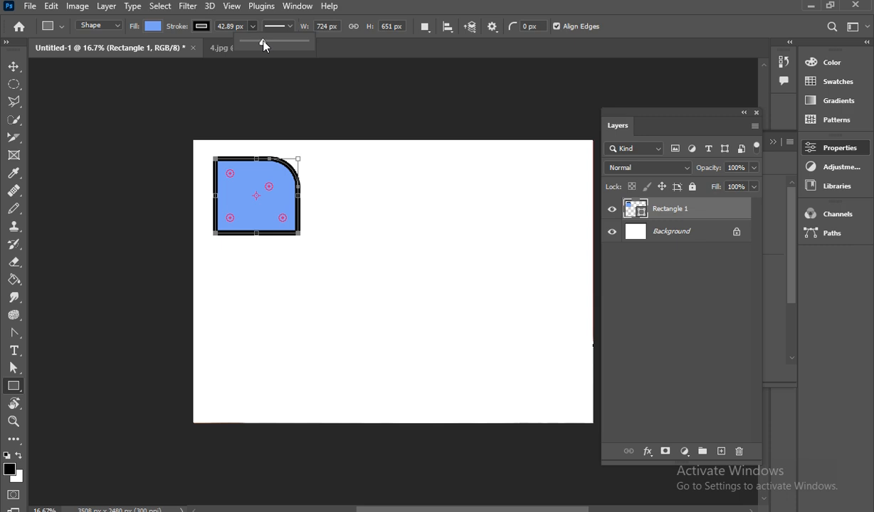
pyautogui.moveTo(263, 46)
pyautogui.mouseDown()
pyautogui.moveTo(275, 44)
pyautogui.moveTo(265, 40)
pyautogui.mouseUp()
pyautogui.click(272, 29)
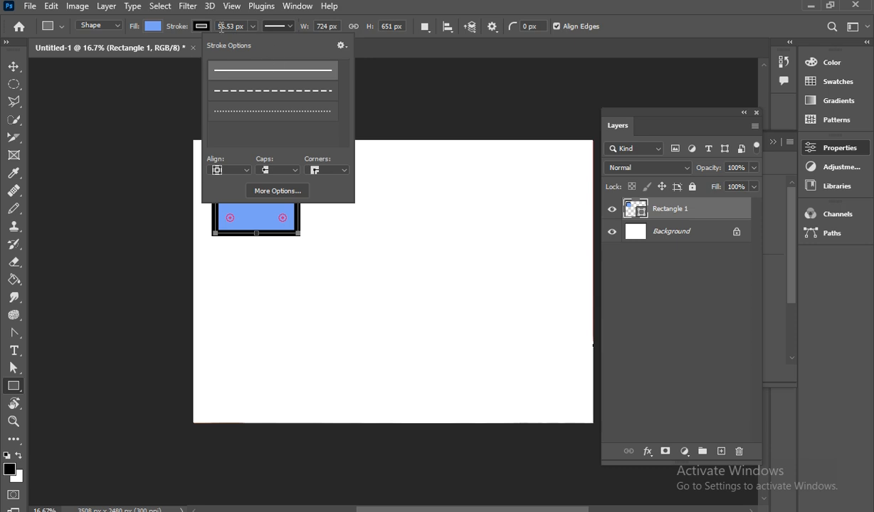
pyautogui.click(252, 100)
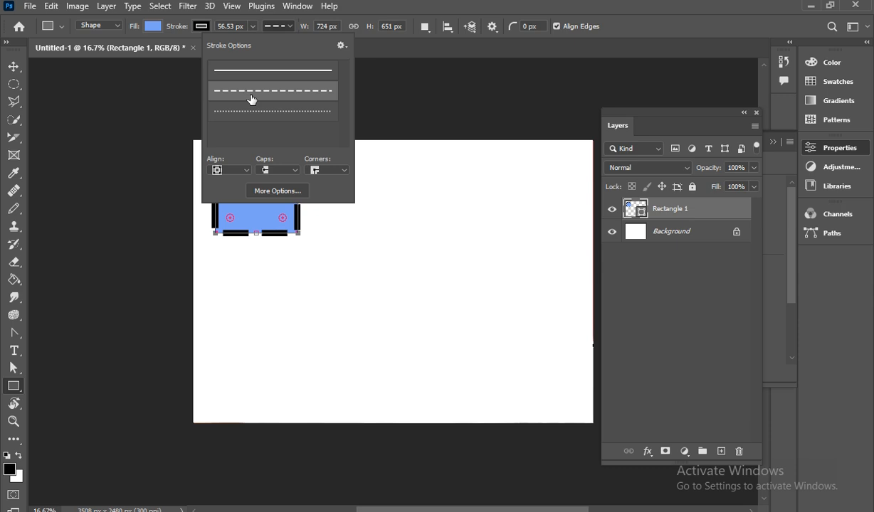
# Step: Give the rectangle a dotted stroke about 12.87 px wide and move it slightly toward the canvas's upper-left corner
pyautogui.click(251, 28)
pyautogui.moveTo(248, 41); pyautogui.dragTo(241, 40)
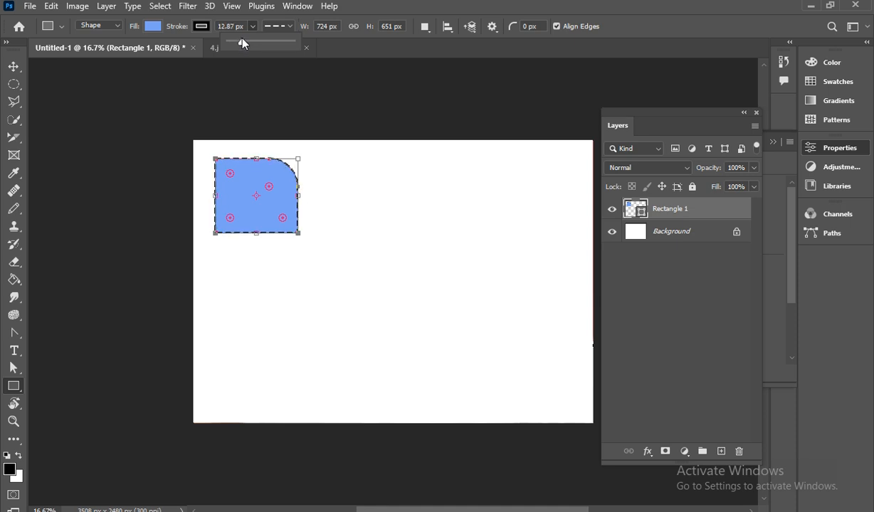
pyautogui.click(291, 26)
pyautogui.click(276, 111)
pyautogui.click(14, 66)
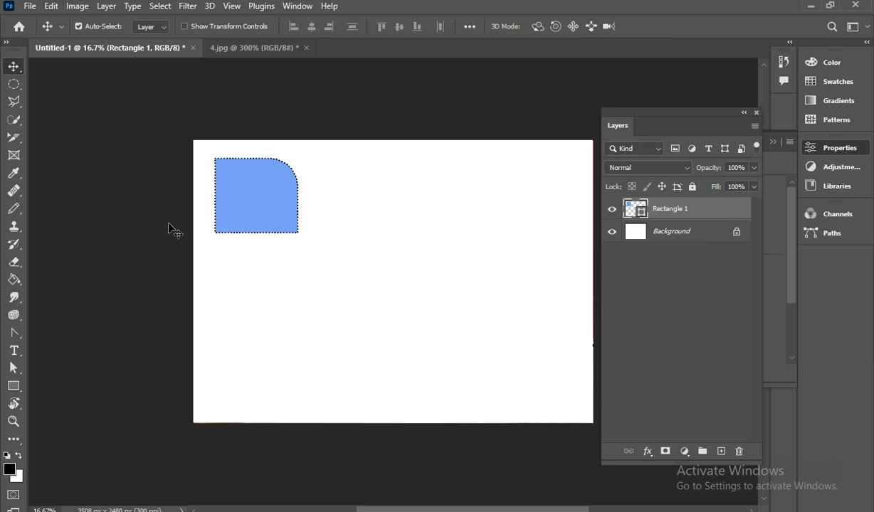
pyautogui.moveTo(249, 203); pyautogui.dragTo(243, 197)
# Step: Draw a nearly circular path in the canvas's lower-right area with the Ellipse tool in Path mode and delete it
pyautogui.click(13, 385)
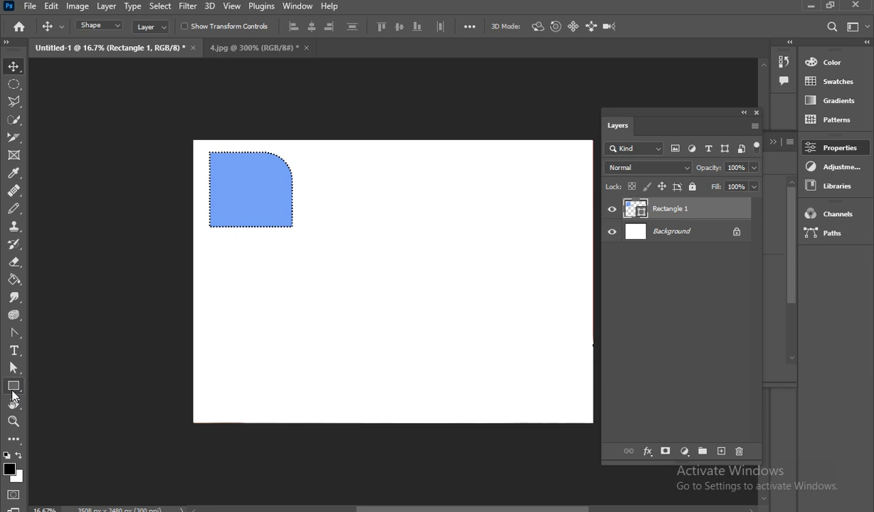
pyautogui.click(70, 399)
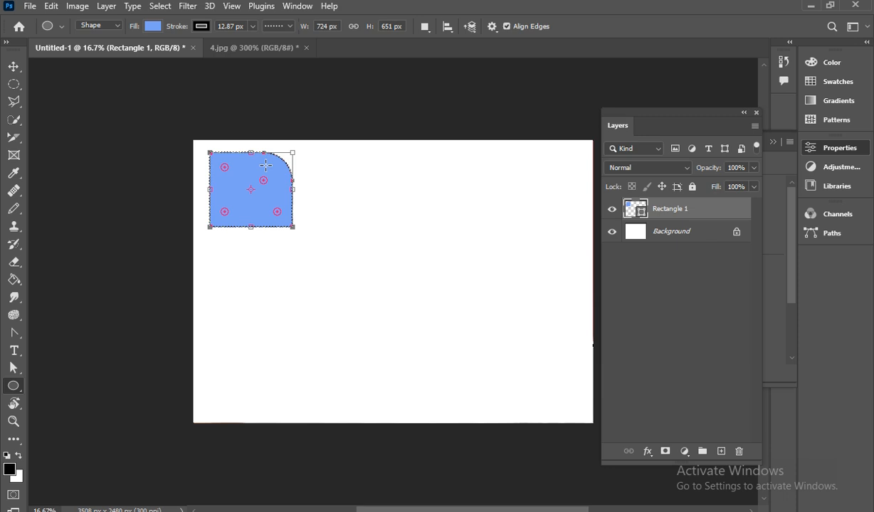
pyautogui.click(94, 28)
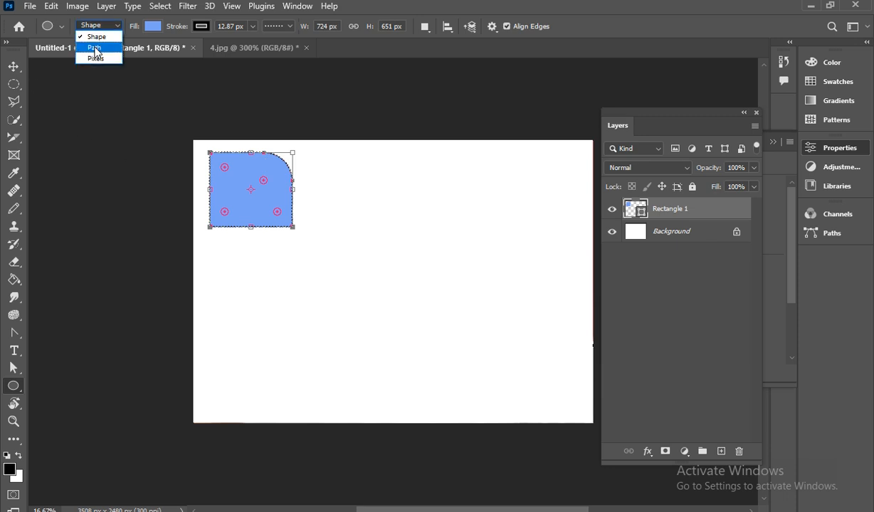
pyautogui.click(94, 46)
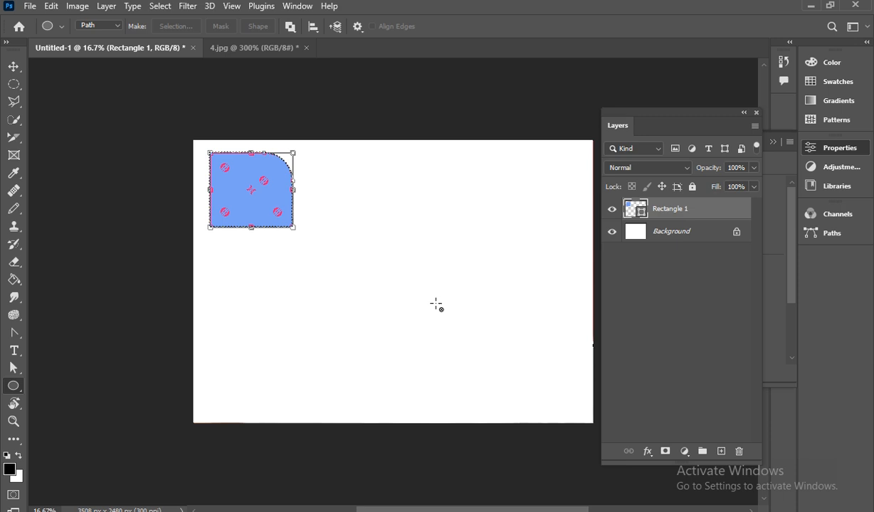
pyautogui.moveTo(409, 277); pyautogui.dragTo(488, 360)
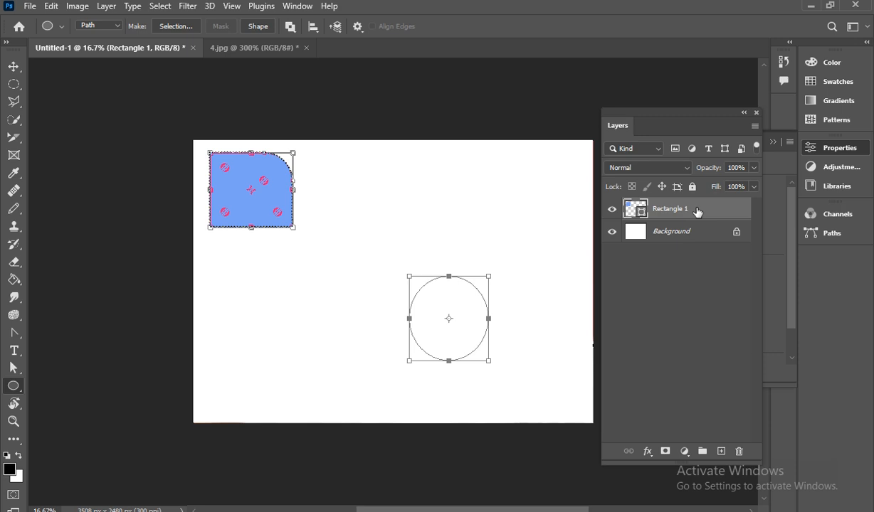
pyautogui.click(697, 213)
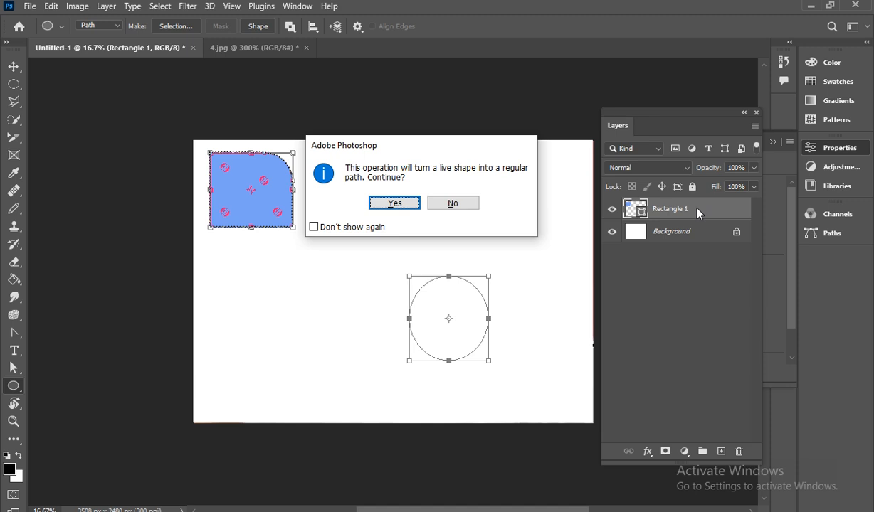
pyautogui.click(411, 204)
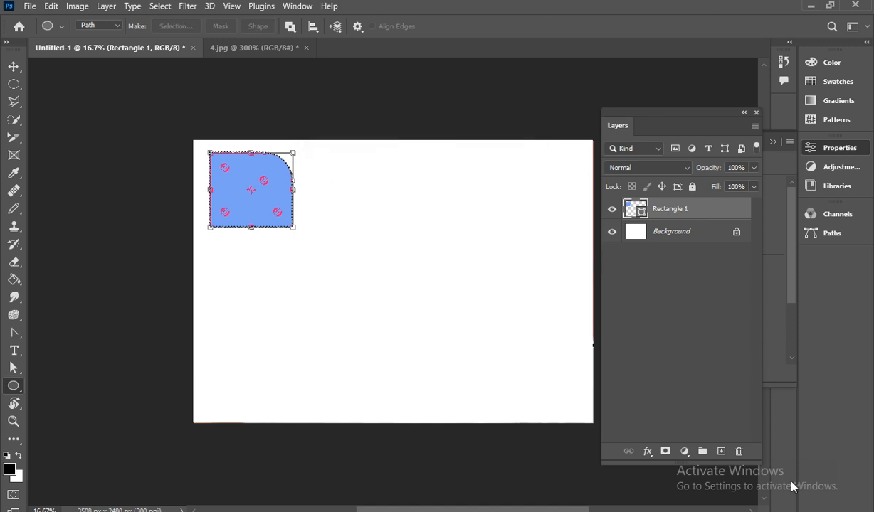
# Step: Draw a circular path near the canvas centre on a new layer with the Ellipse tool, and delete the path
pyautogui.click(720, 451)
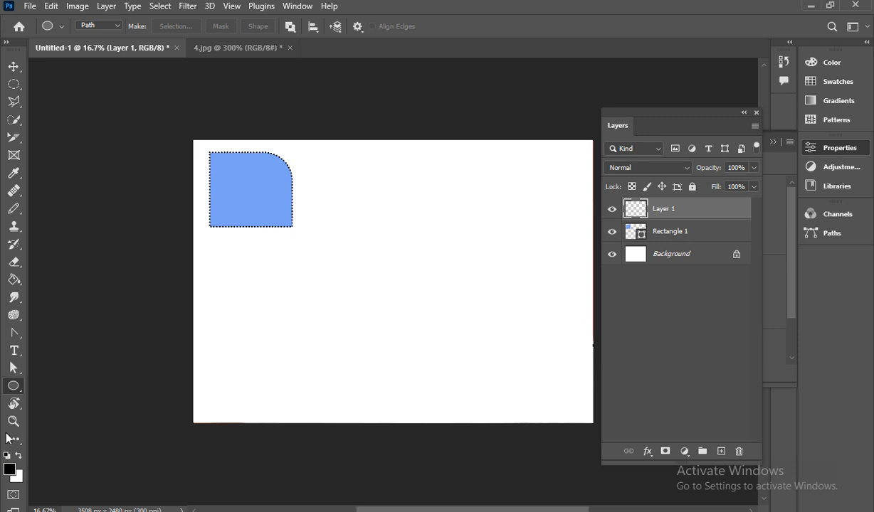
pyautogui.moveTo(350, 244); pyautogui.dragTo(470, 367)
pyautogui.press('Delete')
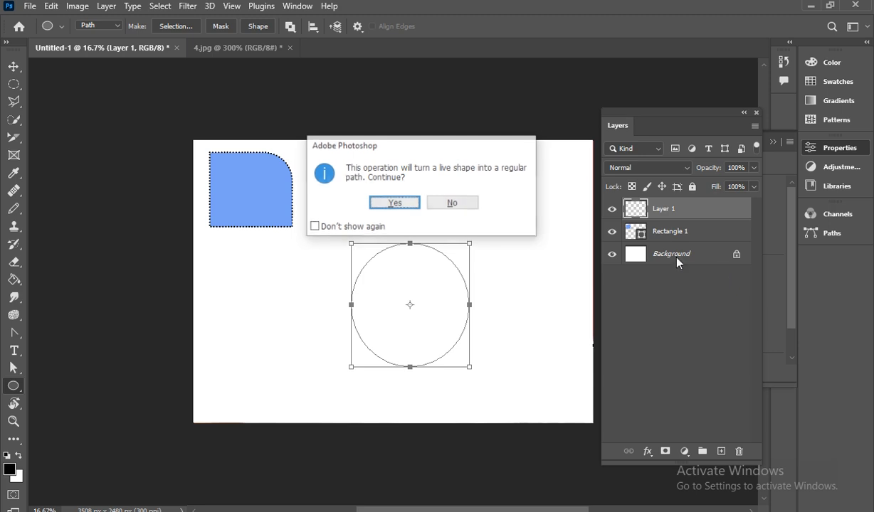
pyautogui.click(406, 204)
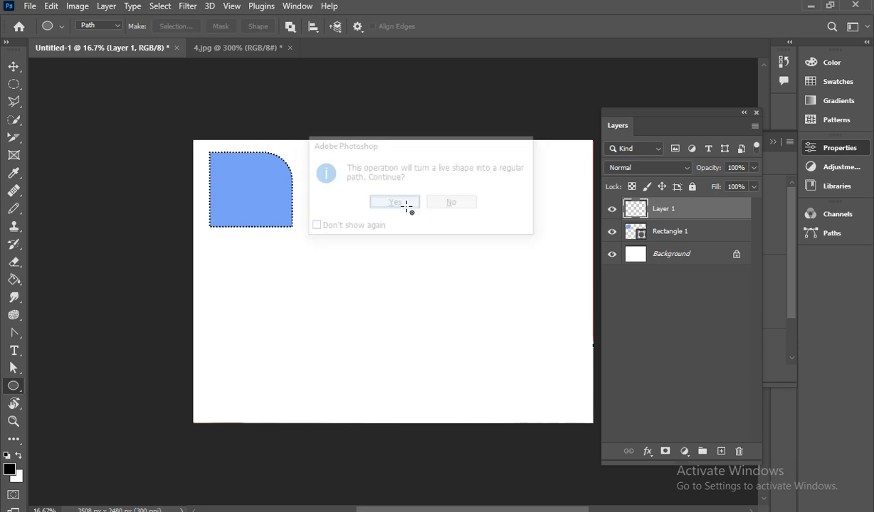
# Step: Delete the empty layer and draw a light-blue ellipse of about 826 × 837 px near the canvas centre in Shape mode
pyautogui.click(94, 27)
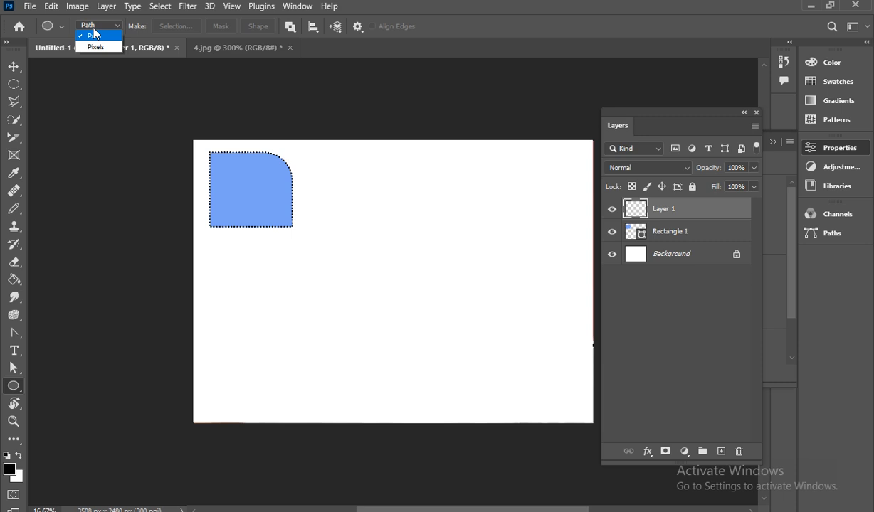
pyautogui.click(91, 33)
pyautogui.press('Delete')
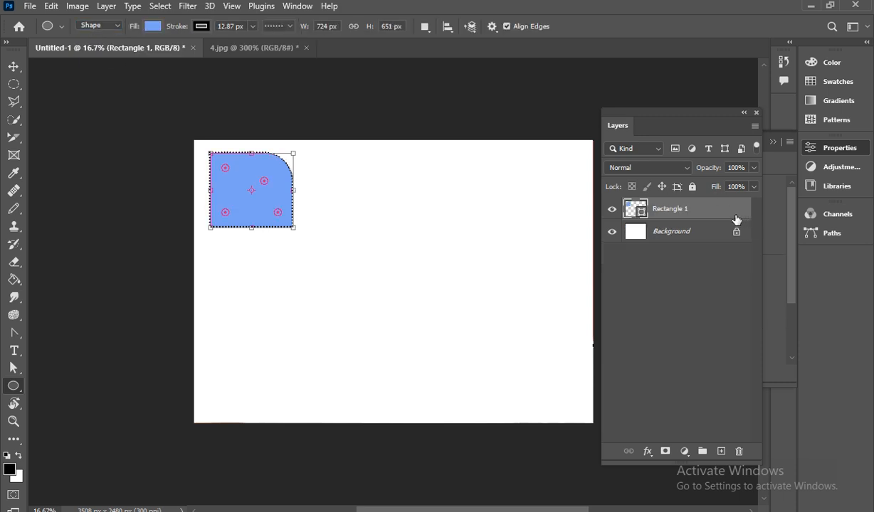
pyautogui.moveTo(396, 247); pyautogui.dragTo(489, 343)
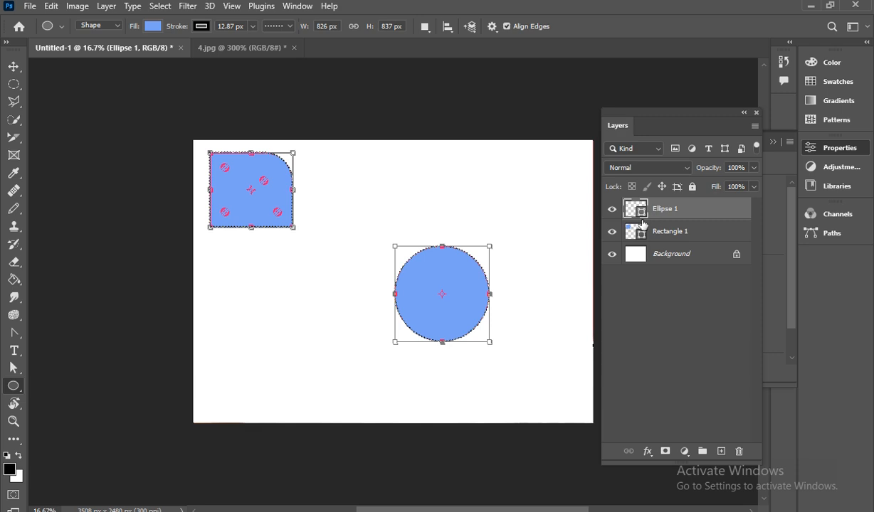
# Step: Rasterize the Ellipse 1 layer in Pixels mode, paint a small black circle above the blue one, and undo that circle
pyautogui.click(100, 29)
pyautogui.click(92, 59)
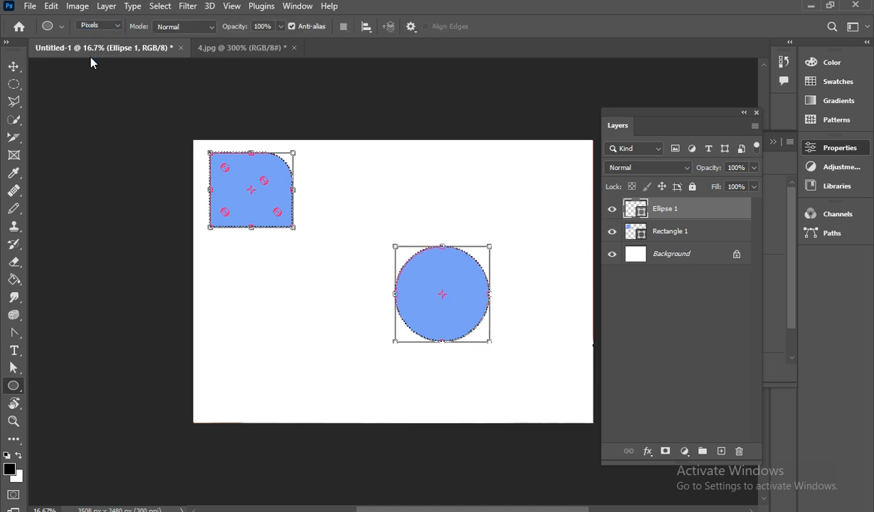
pyautogui.click(396, 189)
pyautogui.click(377, 202)
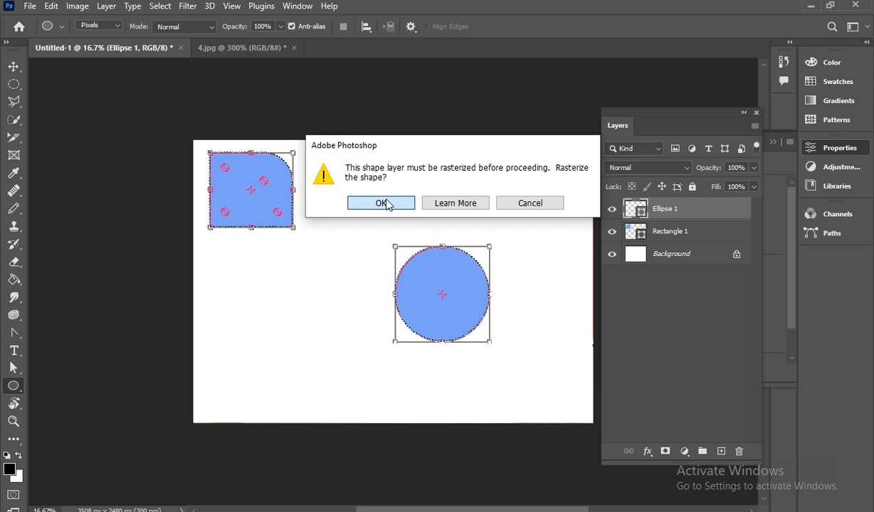
pyautogui.moveTo(367, 193); pyautogui.dragTo(412, 242)
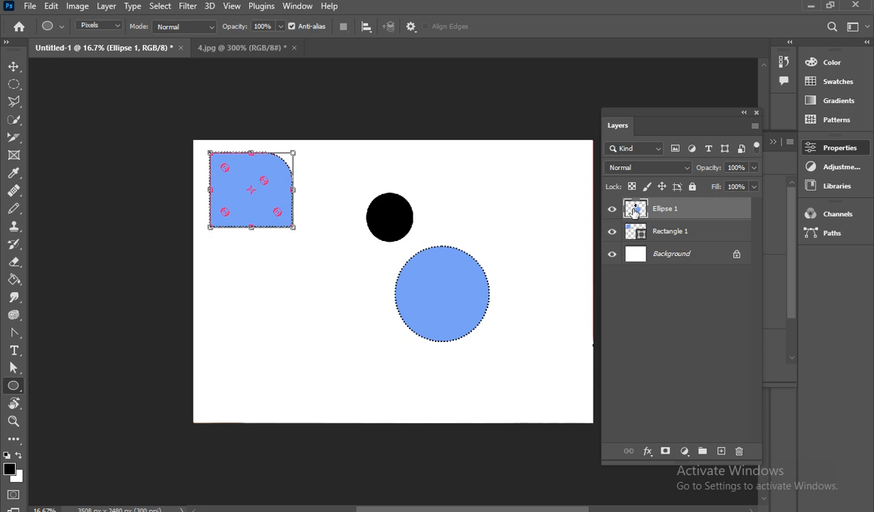
pyautogui.hotkey('ctrl', 'z')
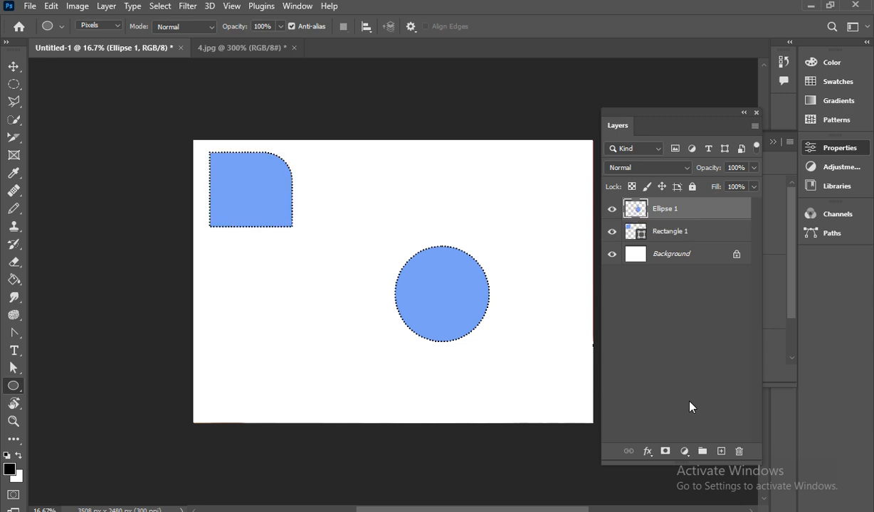
# Step: Draw a black circle in Pixels mode on a new layer and move it to the left of the blue circle
pyautogui.click(720, 451)
pyautogui.moveTo(488, 172); pyautogui.dragTo(560, 251)
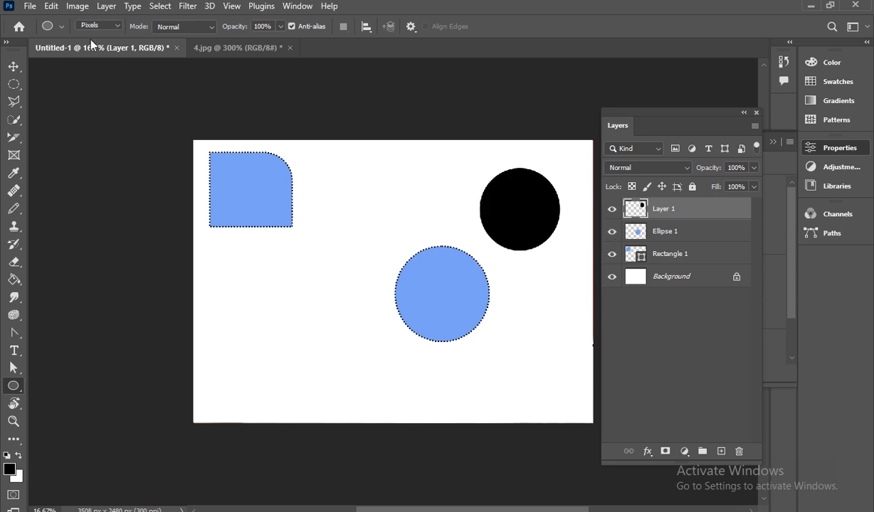
pyautogui.press('v')
pyautogui.moveTo(503, 230); pyautogui.dragTo(291, 343)
# Step: Set the foreground colour to red, d42828
pyautogui.click(9, 469)
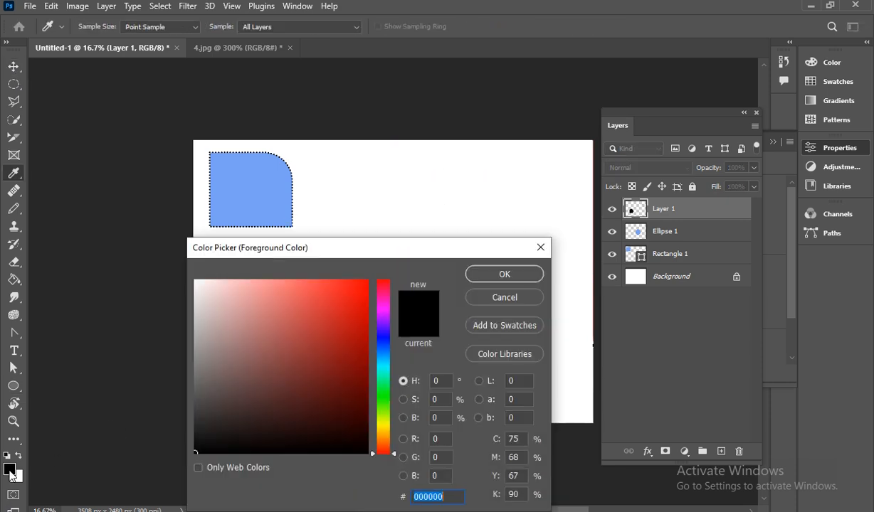
pyautogui.click(532, 299)
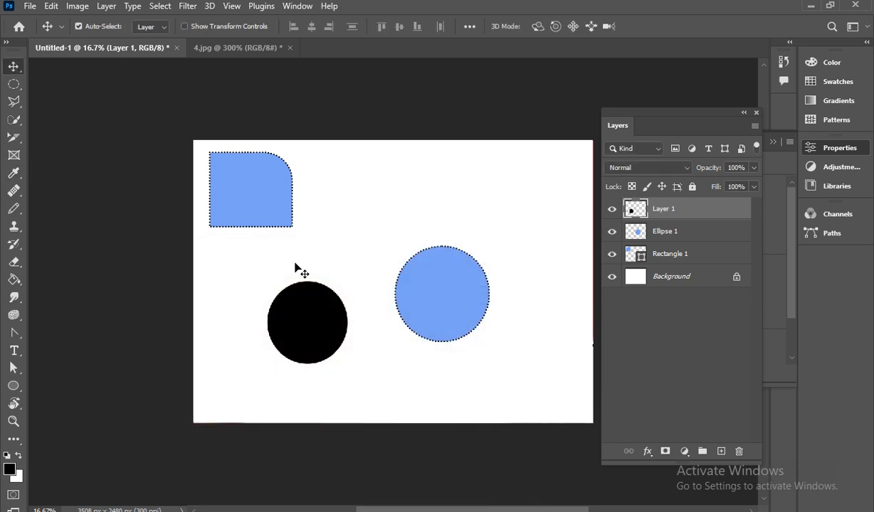
pyautogui.click(12, 470)
pyautogui.click(335, 309)
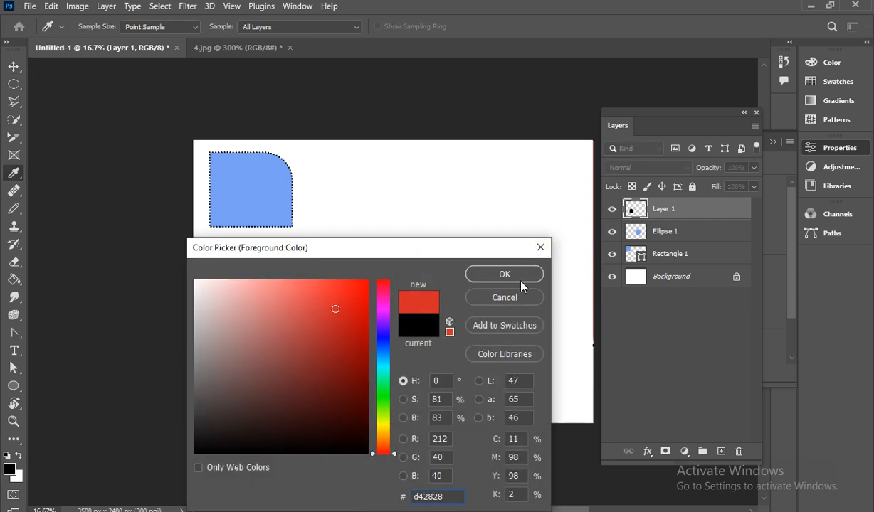
pyautogui.click(521, 279)
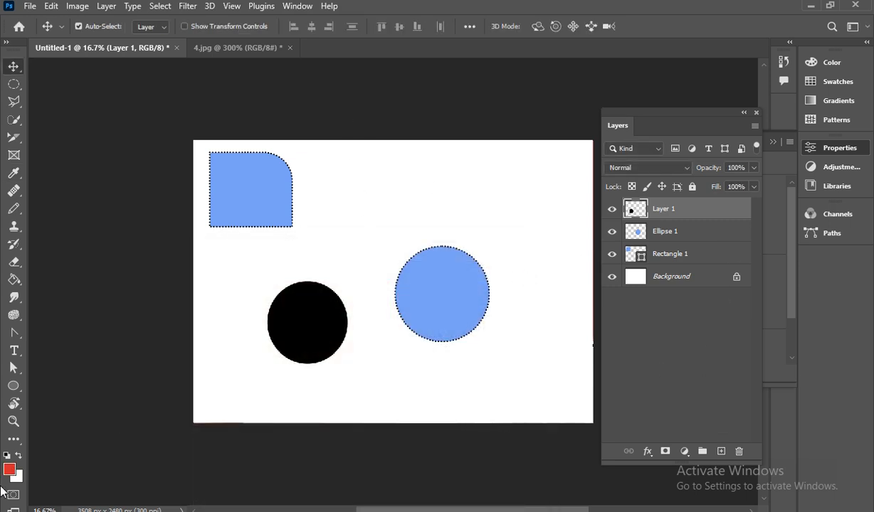
# Step: Draw a small red circle in Pixels mode on a new layer, above the blue circle
pyautogui.click(14, 386)
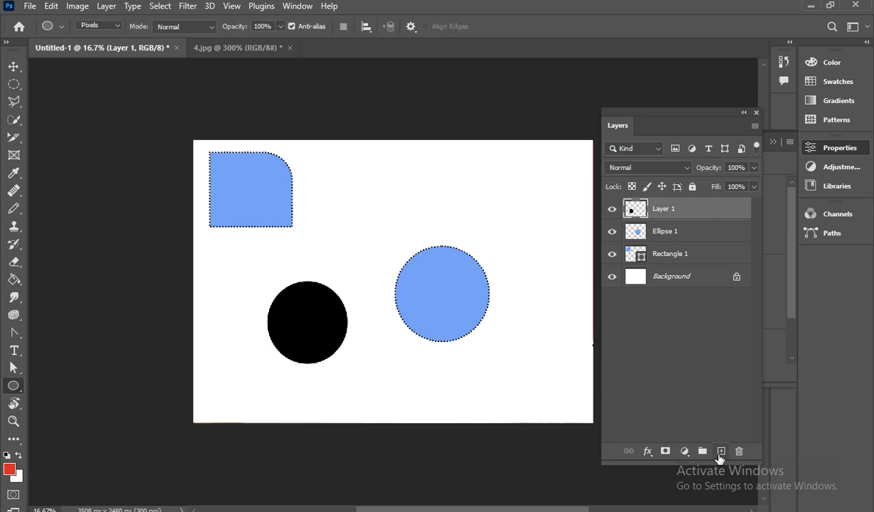
pyautogui.click(719, 453)
pyautogui.moveTo(455, 178); pyautogui.dragTo(489, 217)
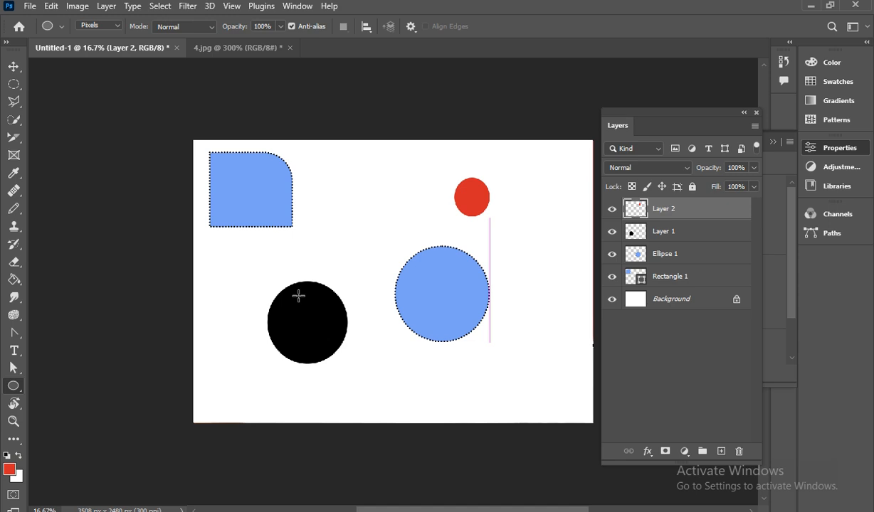
pyautogui.click(14, 66)
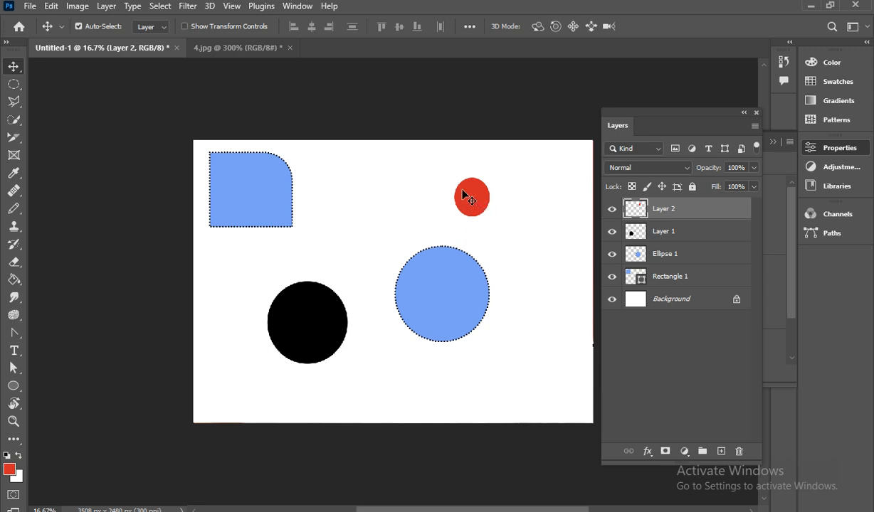
pyautogui.click(14, 385)
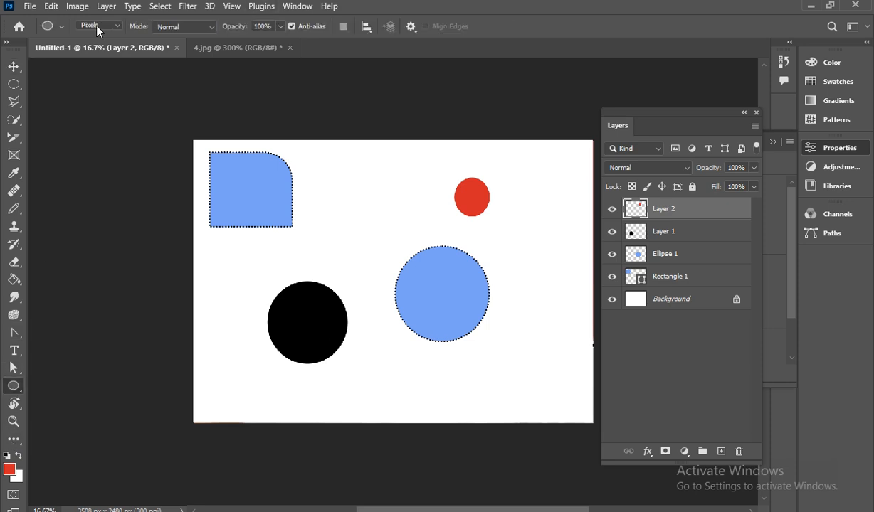
pyautogui.click(171, 27)
pyautogui.click(228, 26)
pyautogui.click(107, 25)
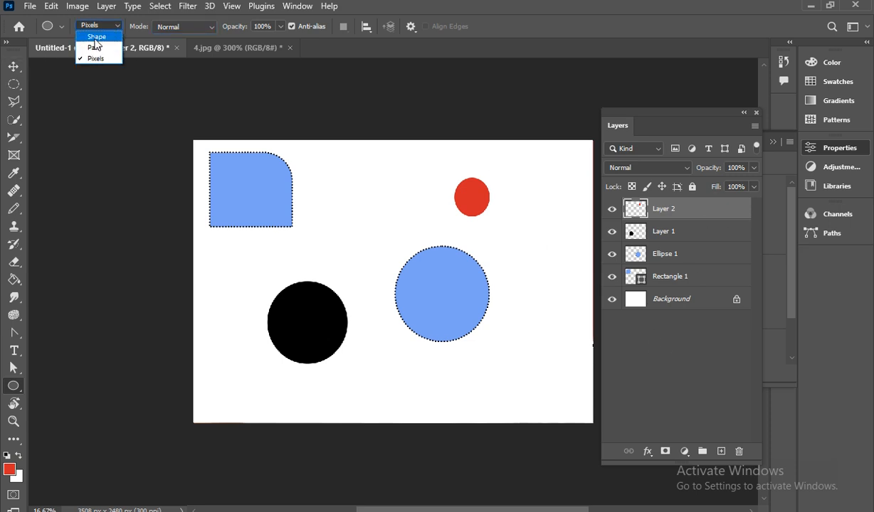
pyautogui.click(692, 213)
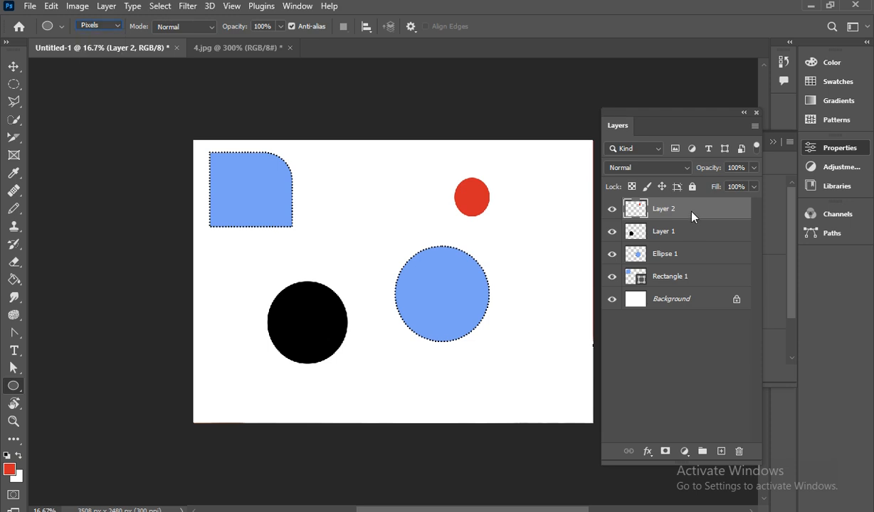
# Step: Move only the upper-left corner point of the Rectangle 1 shape into its interior with the Direct Selection tool, converting it to a regular path
pyautogui.click(681, 284)
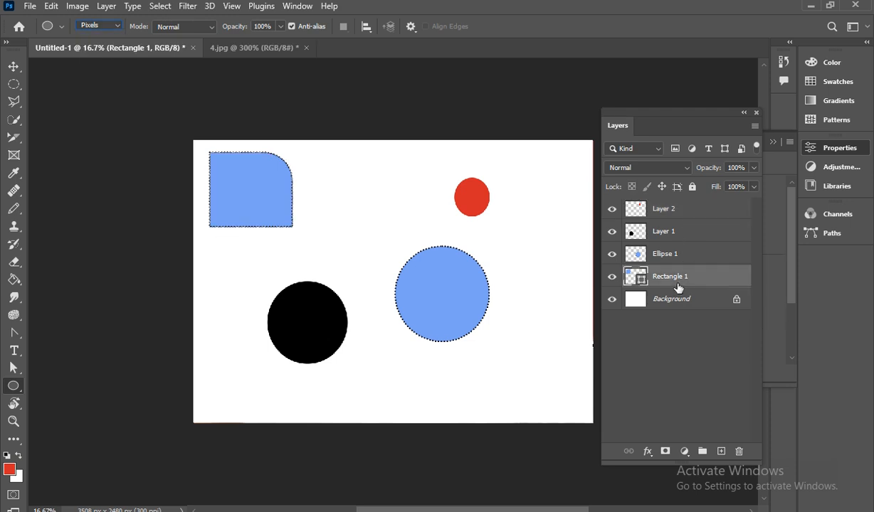
pyautogui.click(13, 367)
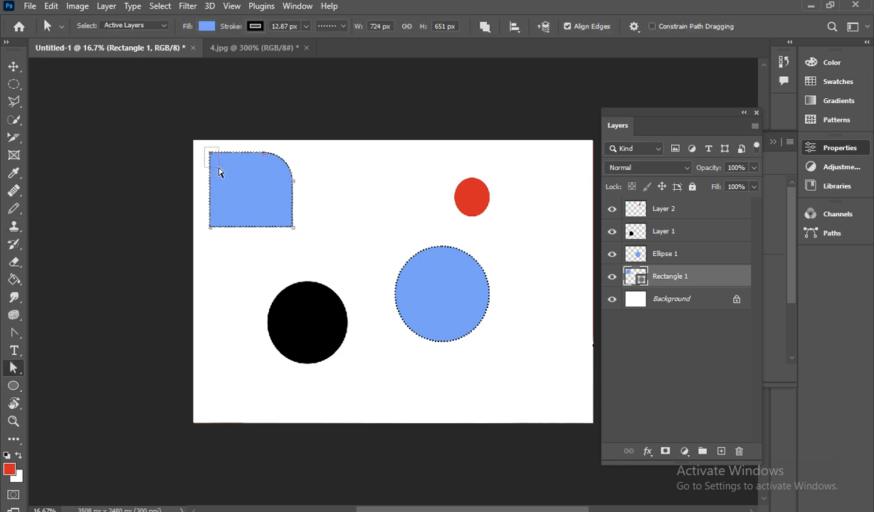
pyautogui.moveTo(210, 154); pyautogui.dragTo(217, 162)
pyautogui.moveTo(262, 205); pyautogui.dragTo(263, 203)
pyautogui.click(395, 204)
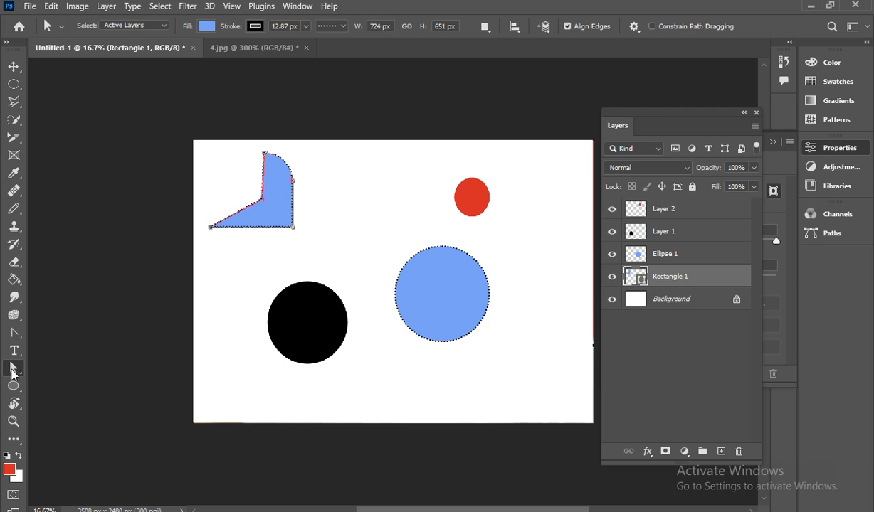
pyautogui.moveTo(277, 200); pyautogui.dragTo(304, 269)
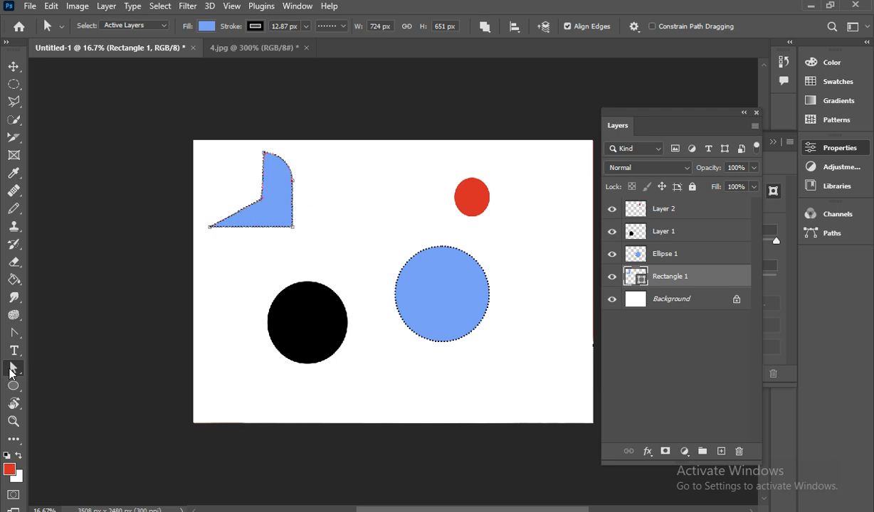
# Step: Move the whole Rectangle 1 path to the right and slightly down with the Path Selection tool
pyautogui.rightClick(13, 367)
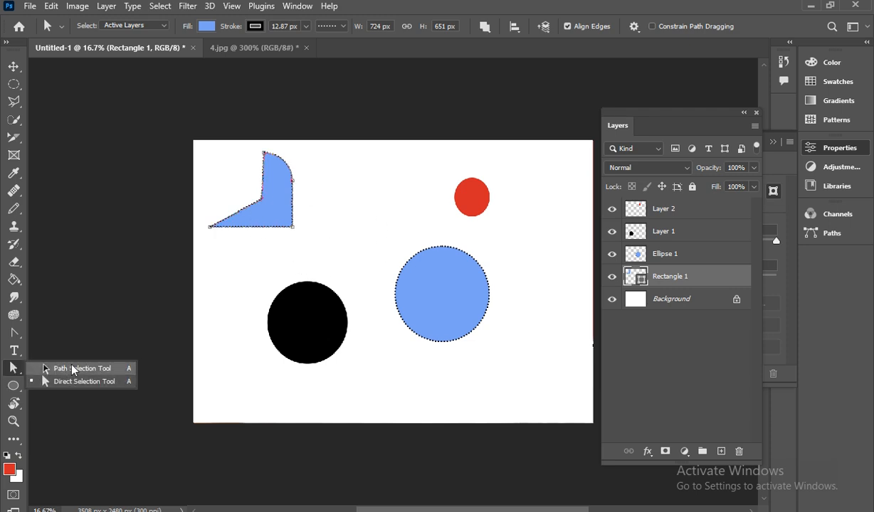
pyautogui.click(76, 370)
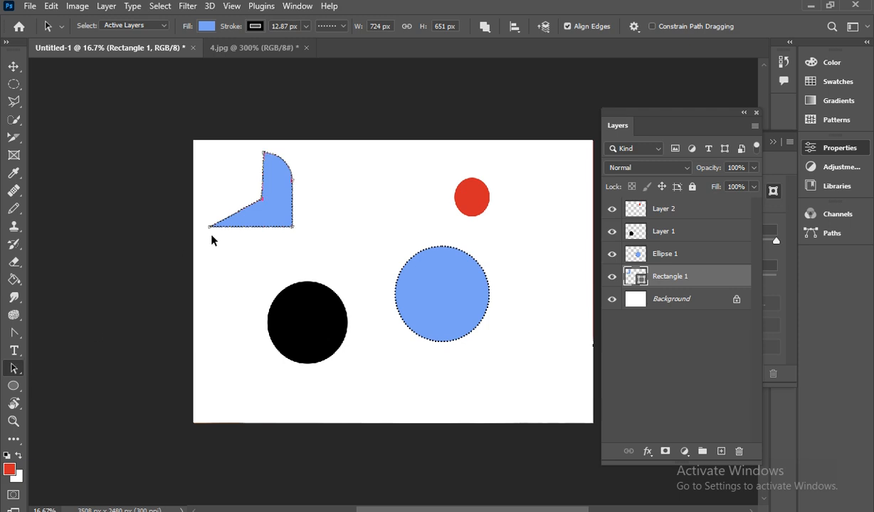
pyautogui.moveTo(254, 230); pyautogui.dragTo(297, 246)
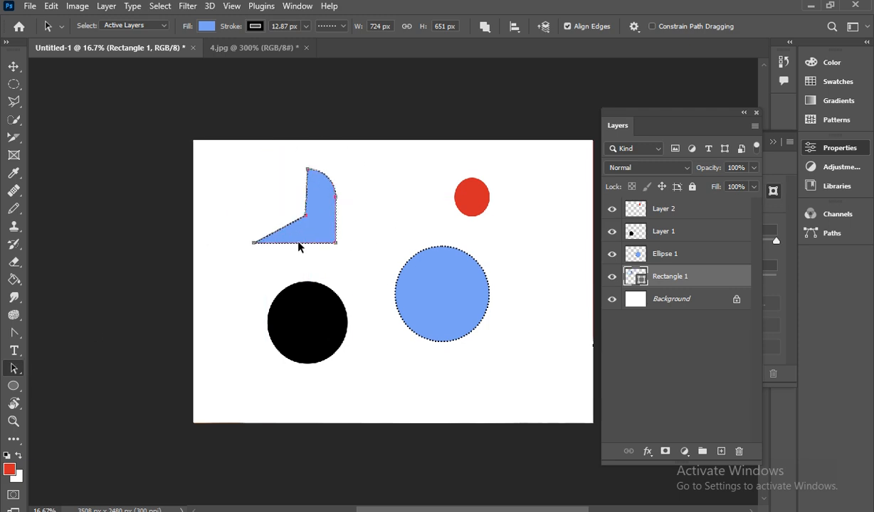
# Step: Pull the shape's lower-left anchor point inward with Direct Selection, and move the whole shape toward the canvas's left edge
pyautogui.rightClick(22, 369)
pyautogui.click(64, 383)
pyautogui.click(328, 208)
pyautogui.press('Delete')
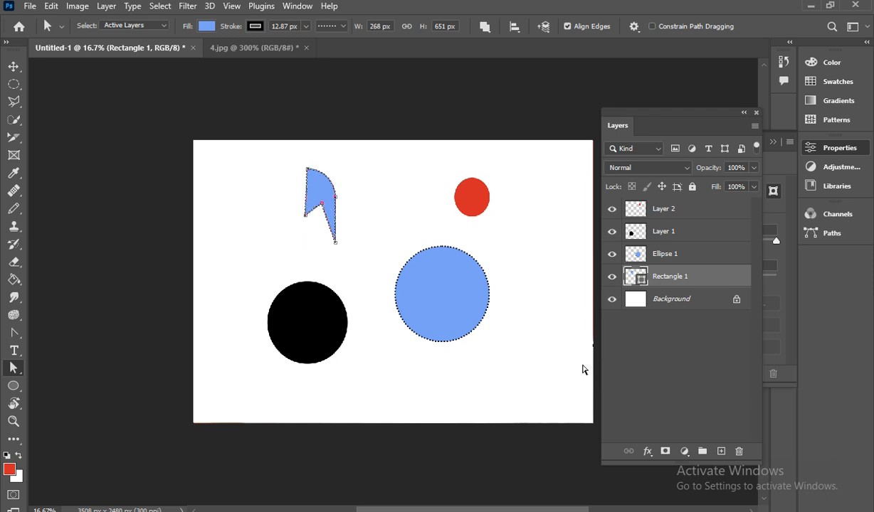
pyautogui.click(13, 67)
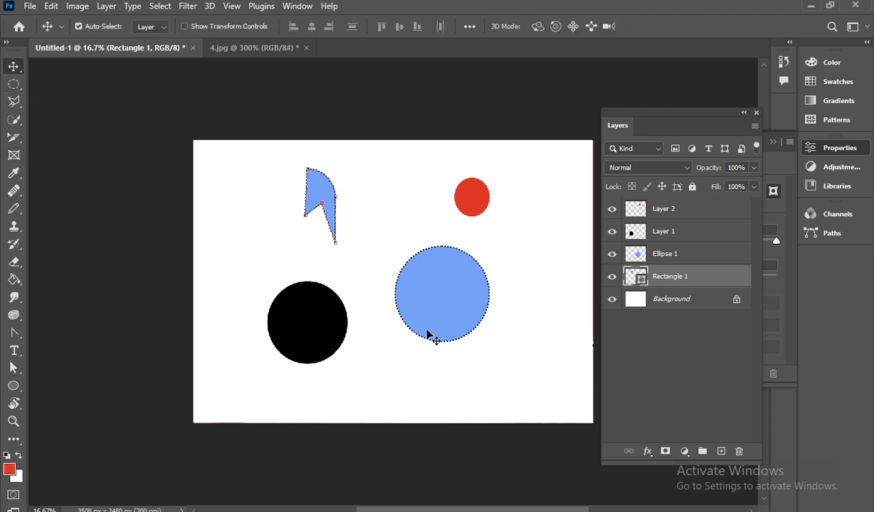
pyautogui.moveTo(312, 179); pyautogui.dragTo(227, 196)
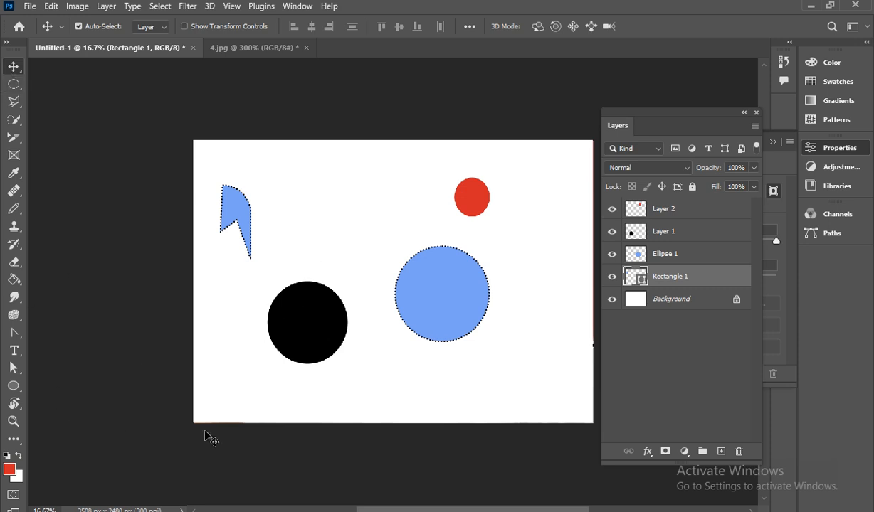
# Step: Try to select path points on the rasterized circles with the Direct Selection tool
pyautogui.click(279, 329)
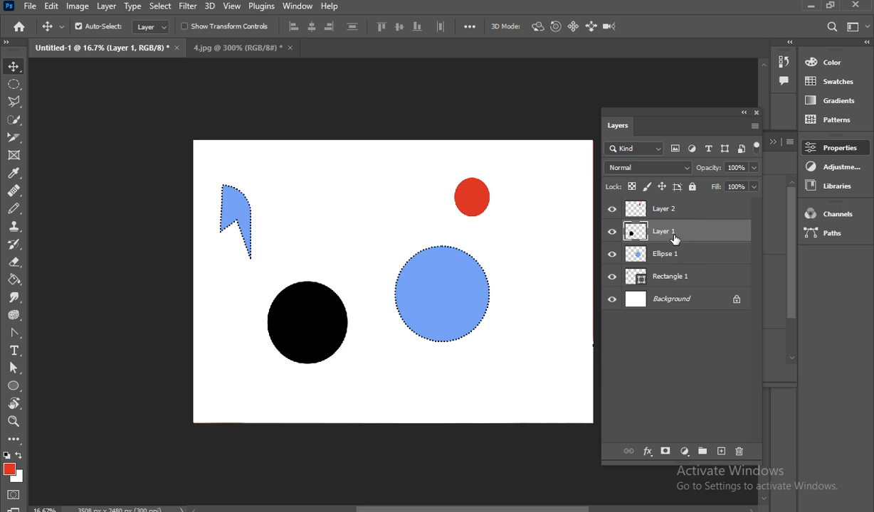
pyautogui.click(11, 368)
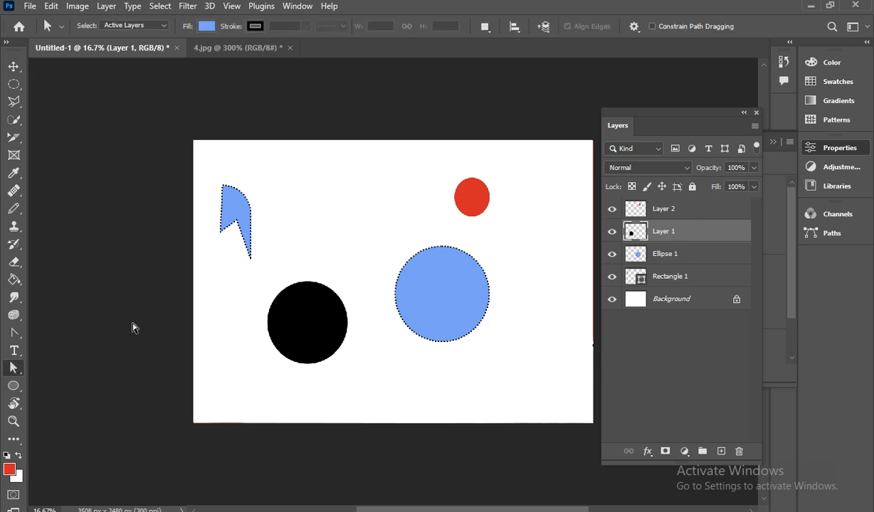
pyautogui.moveTo(463, 272); pyautogui.dragTo(337, 277)
# Step: Rearrange the circles with the Move tool: lower the blue one, shift the red one slightly left, and place the black one up and right
pyautogui.click(13, 66)
pyautogui.moveTo(432, 287); pyautogui.dragTo(414, 306)
pyautogui.moveTo(327, 274); pyautogui.dragTo(365, 248)
pyautogui.moveTo(459, 203)
pyautogui.mouseDown()
pyautogui.moveTo(429, 237)
pyautogui.moveTo(453, 203)
pyautogui.mouseUp()
pyautogui.moveTo(355, 261); pyautogui.dragTo(346, 220)
pyautogui.moveTo(401, 324); pyautogui.dragTo(429, 327)
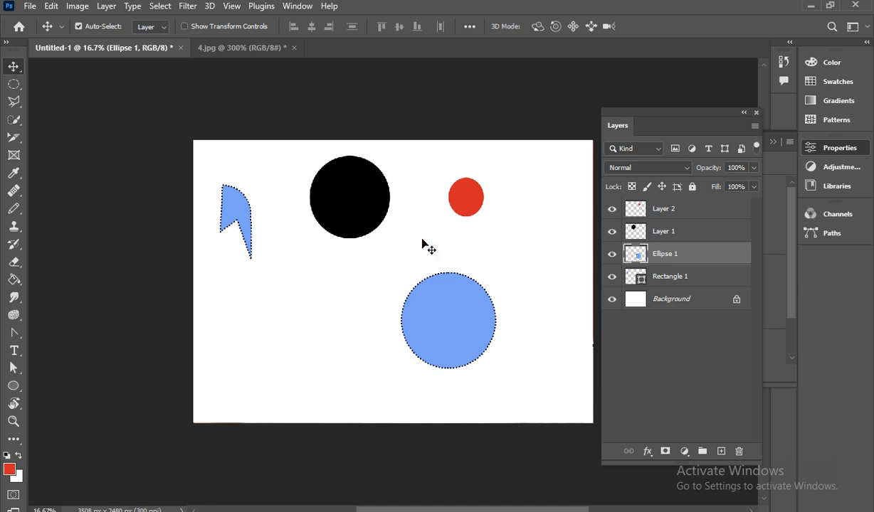
pyautogui.moveTo(366, 195); pyautogui.dragTo(356, 270)
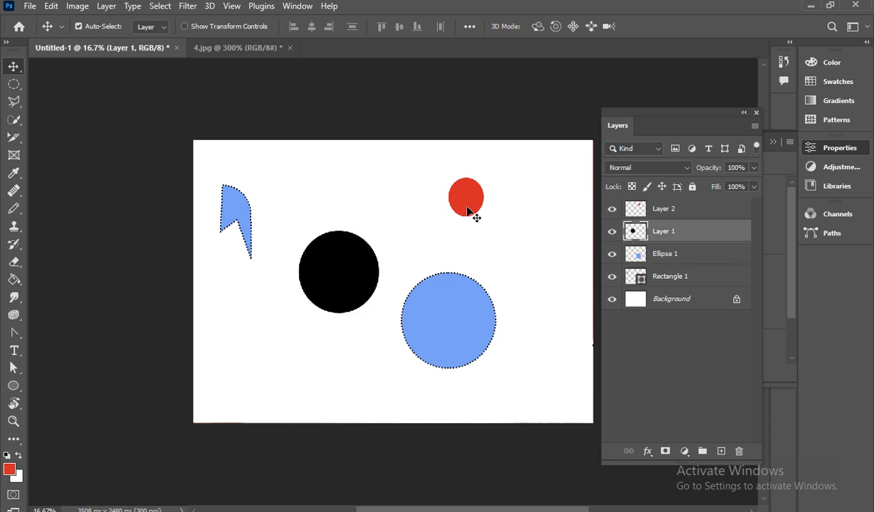
# Step: Stretch the red circle slightly wider with Free Transform and move it onto the blue circle's upper edge
pyautogui.moveTo(468, 214); pyautogui.dragTo(438, 247)
pyautogui.hotkey('ctrl', 't')
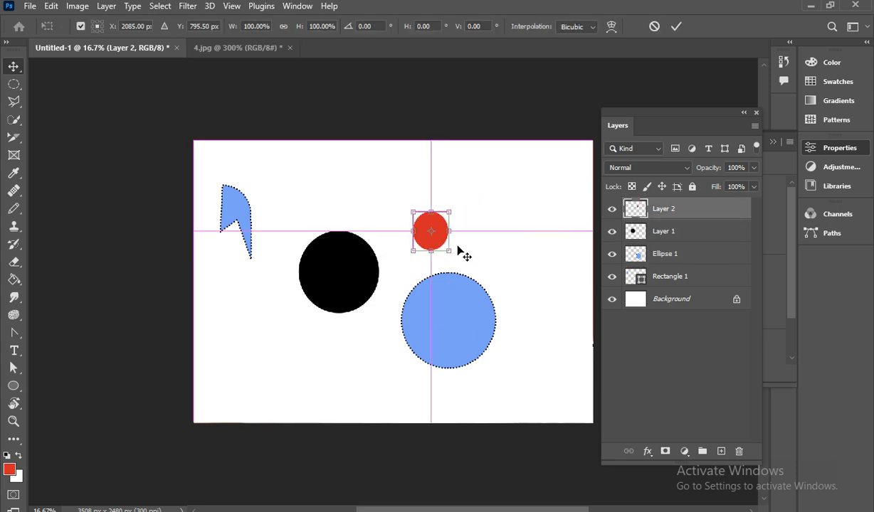
pyautogui.moveTo(450, 232); pyautogui.dragTo(455, 232)
pyautogui.press('Return')
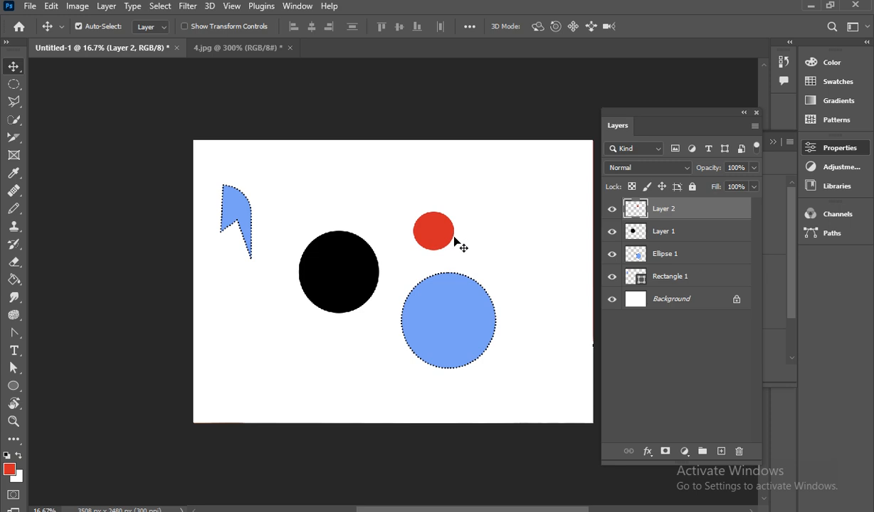
pyautogui.moveTo(435, 235); pyautogui.dragTo(437, 275)
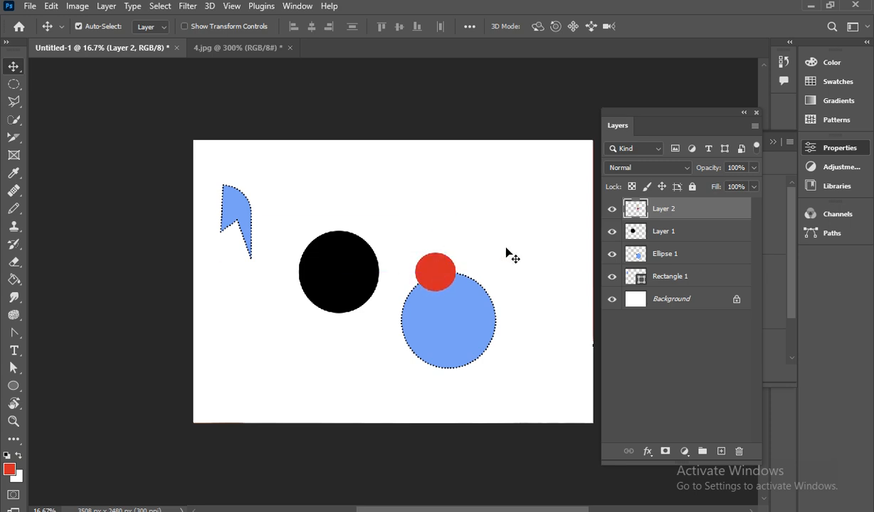
# Step: Delete all circle and rectangle layers, leaving only the Background layer
pyautogui.click(677, 324)
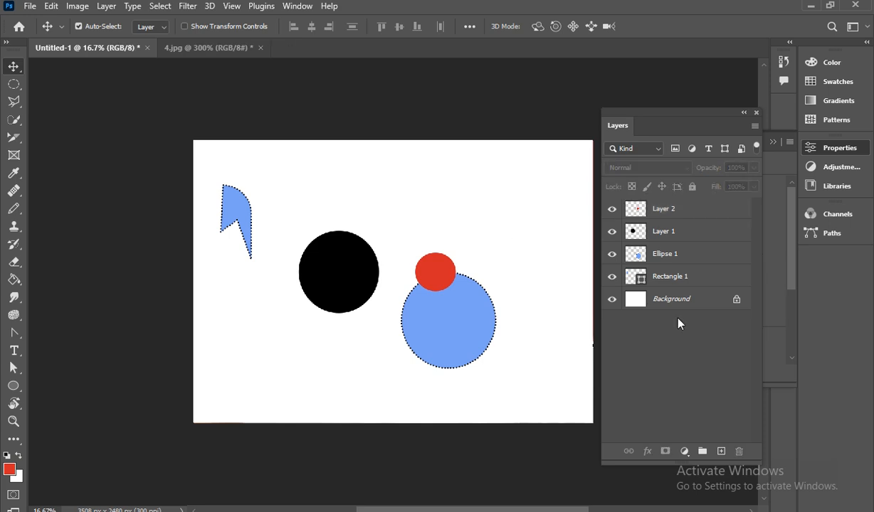
pyautogui.click(644, 209)
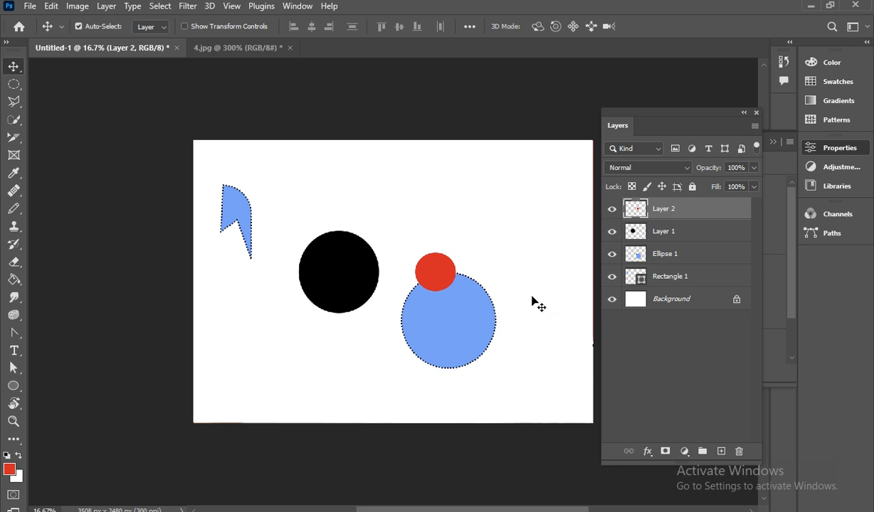
pyautogui.press('Delete')
pyautogui.press('Delete')
pyautogui.press('Delete')
pyautogui.press('Delete')
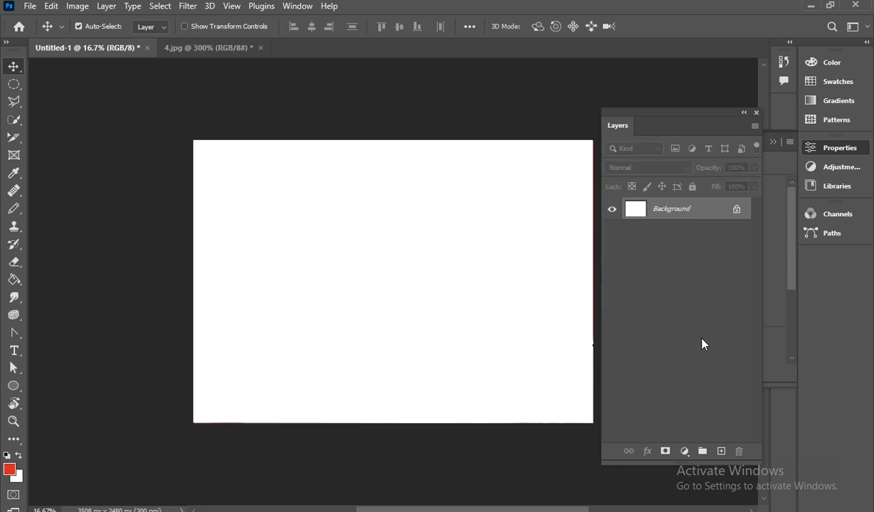
# Step: Draw a red 14-sided polygon with the Polygon tool on the Background layer, and undo it
pyautogui.click(13, 386)
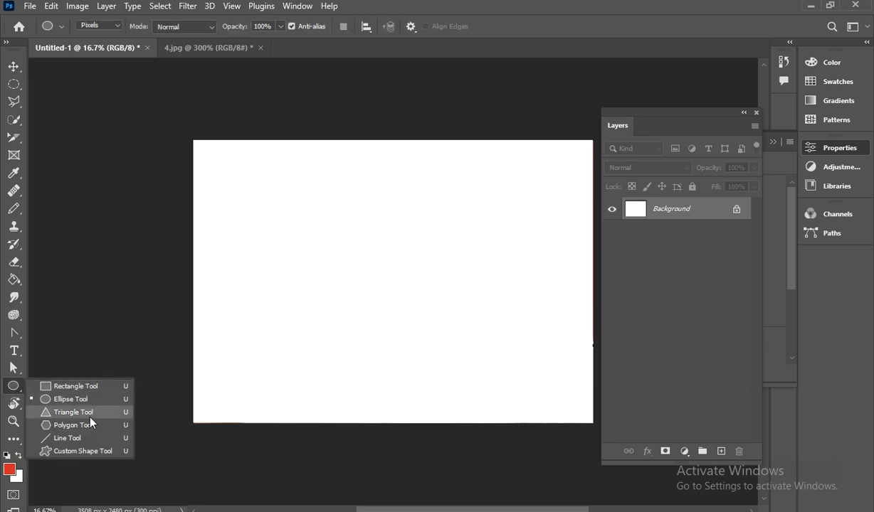
pyautogui.click(90, 426)
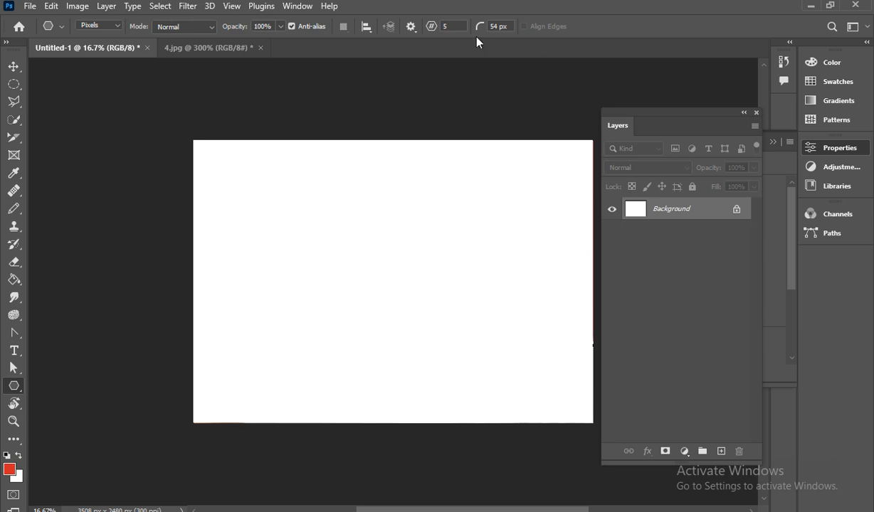
pyautogui.press('BackSpace')
pyautogui.write('14')
pyautogui.press('Return')
pyautogui.moveTo(401, 261); pyautogui.dragTo(506, 374)
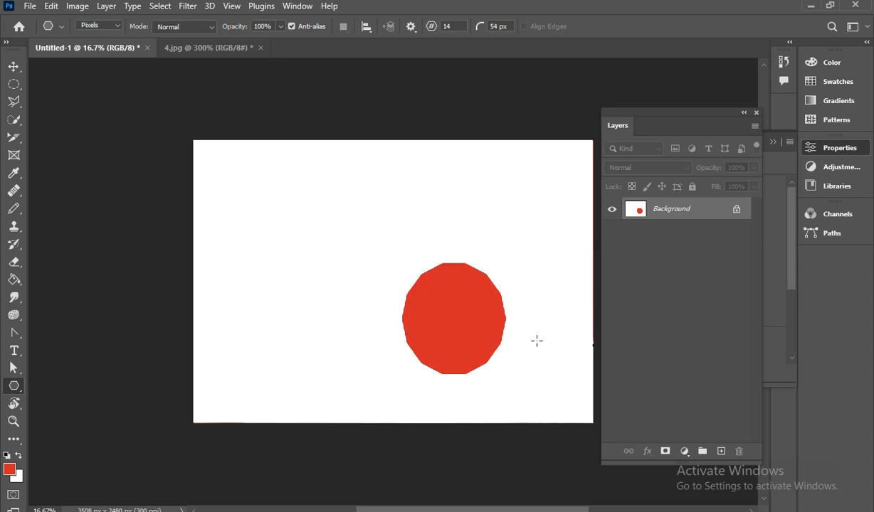
pyautogui.hotkey('ctrl', 'z')
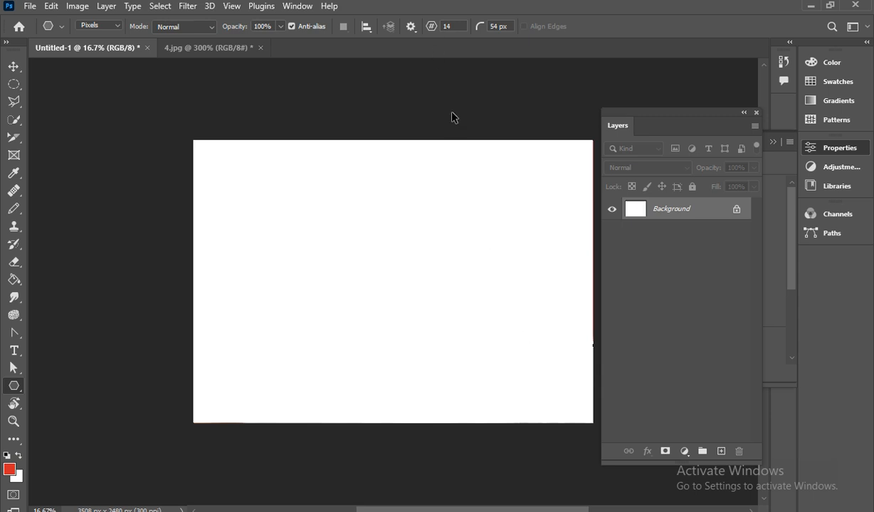
# Step: On a new layer, draw two three-sided polygons, one with 54 px rounded corners and one with a 0 px corner radius
pyautogui.moveTo(434, 28); pyautogui.dragTo(80, 57)
pyautogui.click(721, 451)
pyautogui.moveTo(358, 279); pyautogui.dragTo(466, 373)
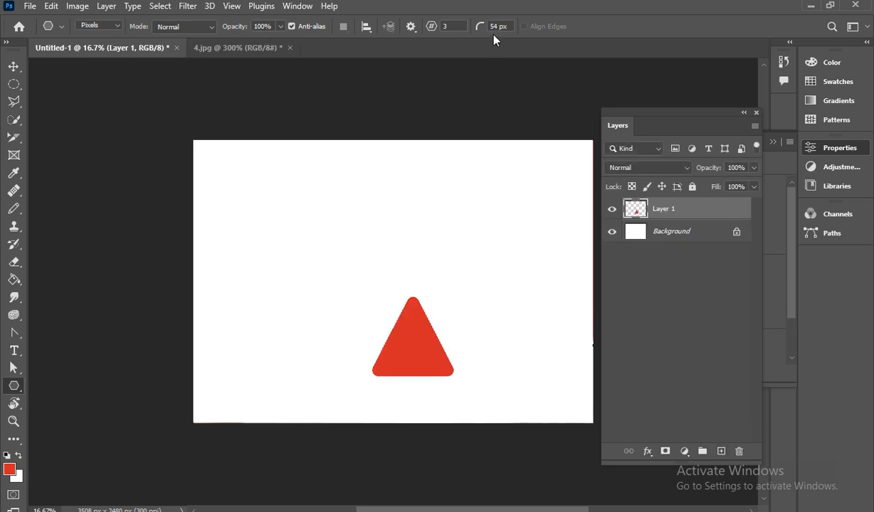
pyautogui.moveTo(481, 28); pyautogui.dragTo(410, 33)
pyautogui.moveTo(264, 204); pyautogui.dragTo(358, 320)
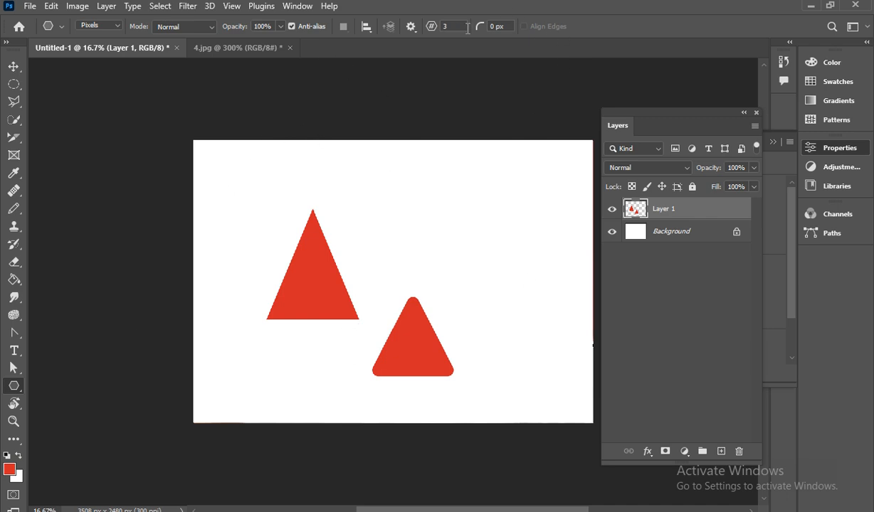
# Step: Set the polygon corner radius to 41 px and undo both triangles
pyautogui.click(503, 27)
pyautogui.write('41')
pyautogui.hotkey('ctrl', 'z')
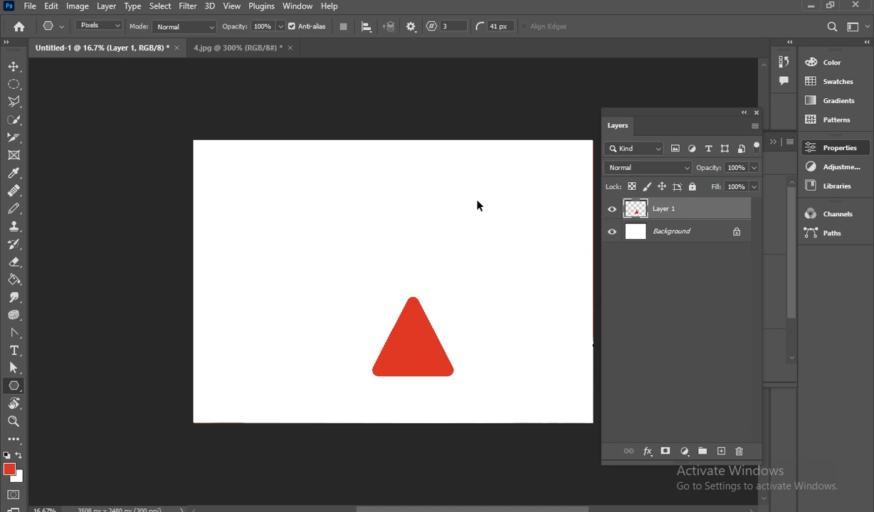
pyautogui.hotkey('ctrl', 'z')
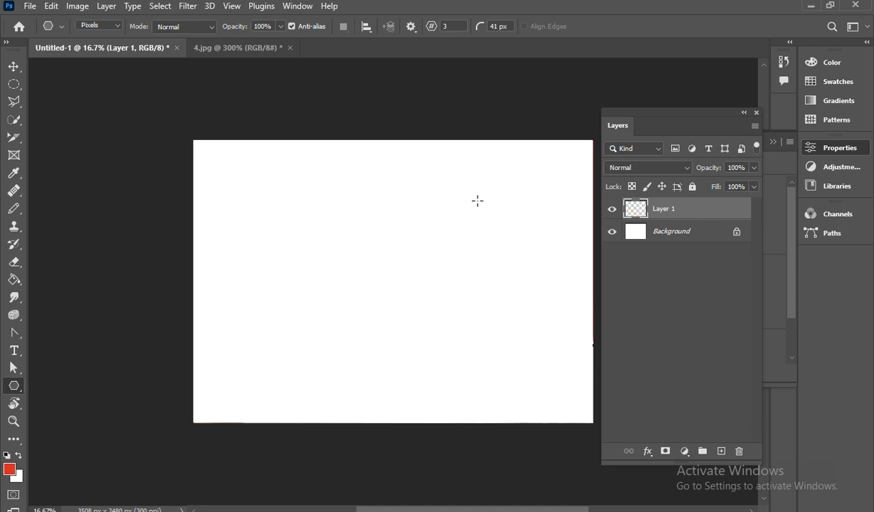
# Step: Draw one horizontal and three vertical red lines across the canvas with the Line tool at 18 px weight
pyautogui.rightClick(13, 388)
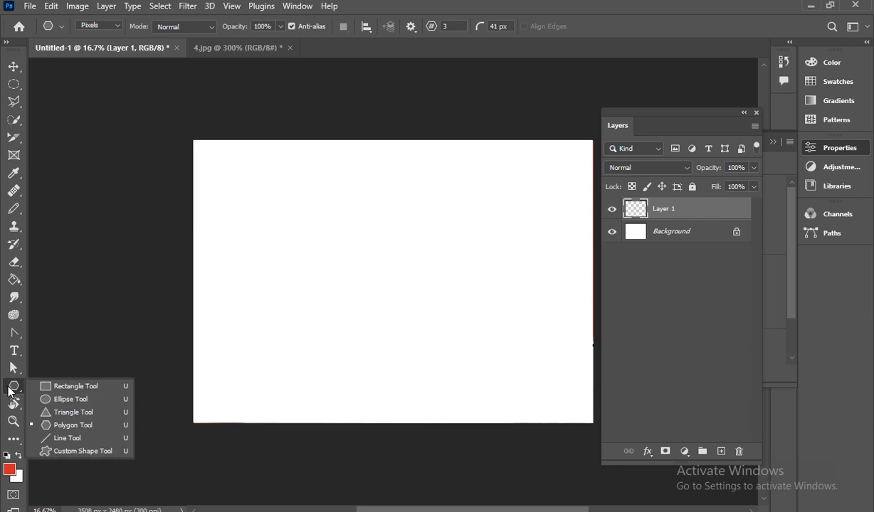
pyautogui.click(71, 437)
pyautogui.moveTo(221, 292)
pyautogui.mouseDown()
pyautogui.moveTo(462, 283)
pyautogui.moveTo(500, 283)
pyautogui.moveTo(502, 291)
pyautogui.mouseUp()
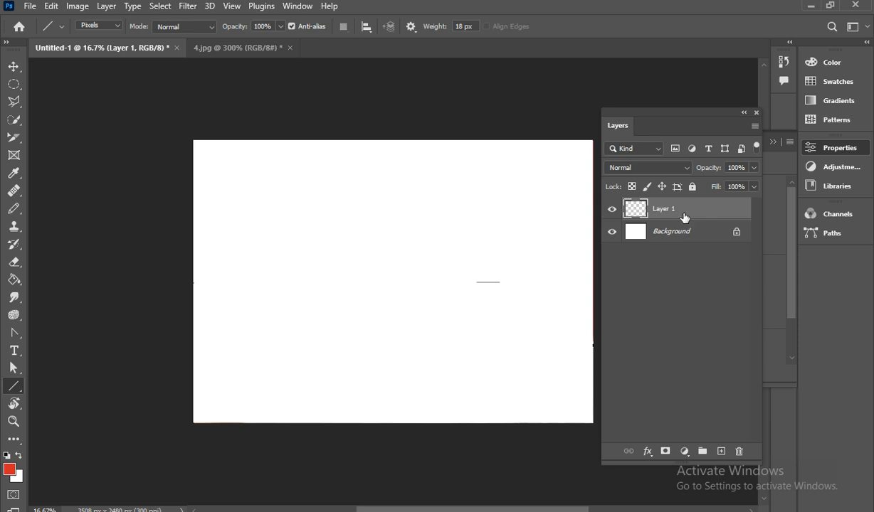
pyautogui.moveTo(377, 219); pyautogui.dragTo(377, 385)
pyautogui.moveTo(415, 227); pyautogui.dragTo(415, 404)
pyautogui.moveTo(486, 182); pyautogui.dragTo(486, 422)
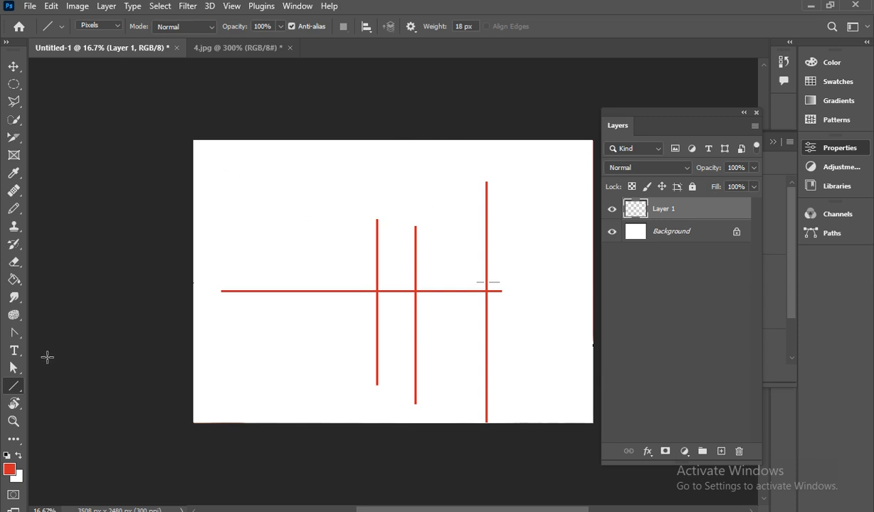
# Step: Draw a horizontal line of 86 px weight above the thin lines, and delete the layer holding all lines
pyautogui.moveTo(434, 33); pyautogui.dragTo(481, 29)
pyautogui.moveTo(296, 187); pyautogui.dragTo(507, 170)
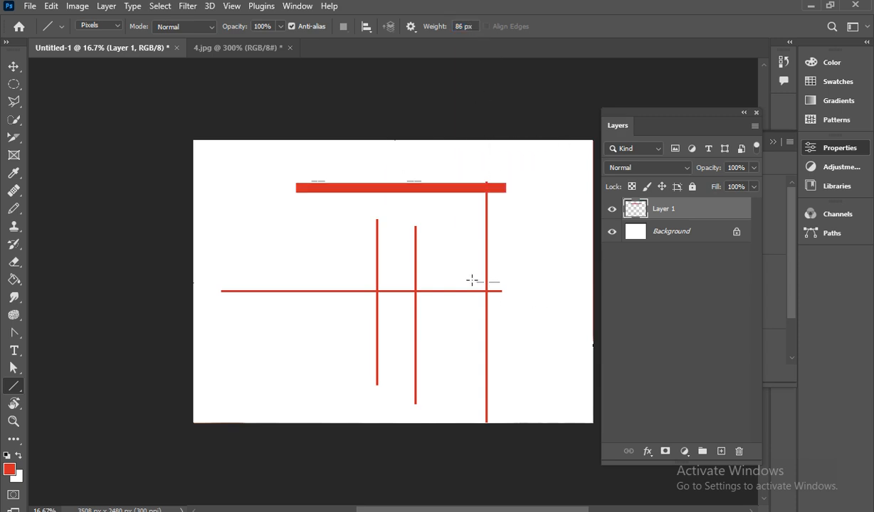
pyautogui.press('Delete')
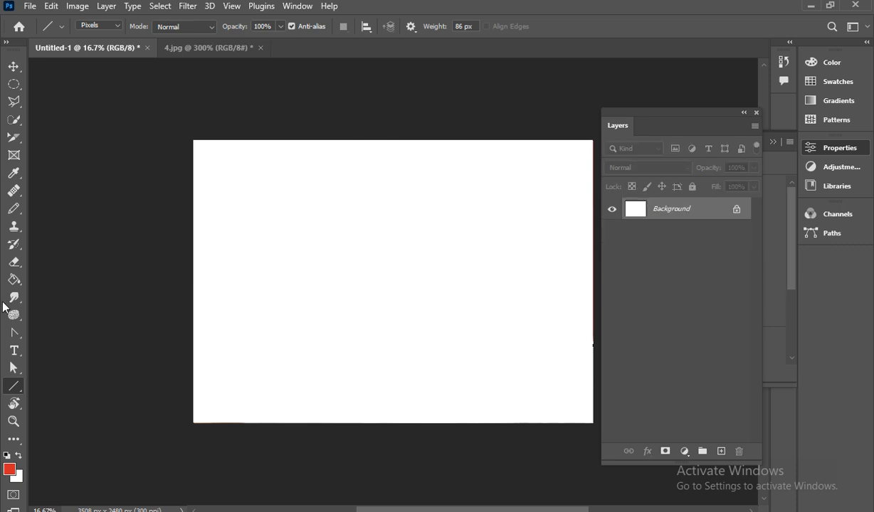
# Step: Choose the fox from the Wild Animals set as the Custom Shape tool's shape
pyautogui.click(22, 386)
pyautogui.click(75, 451)
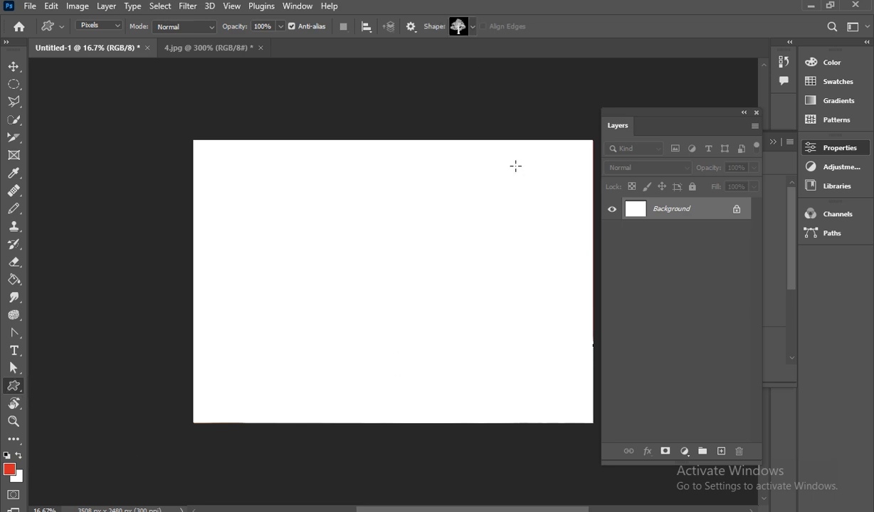
pyautogui.click(470, 30)
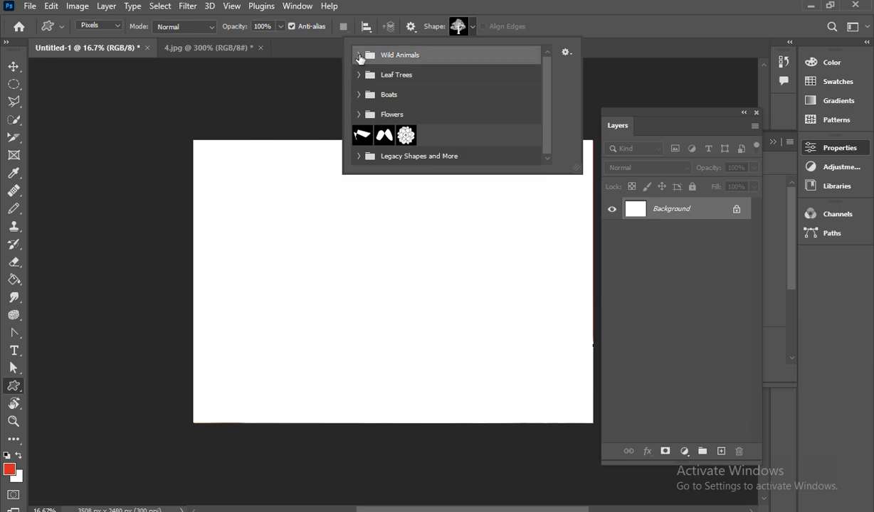
pyautogui.click(359, 56)
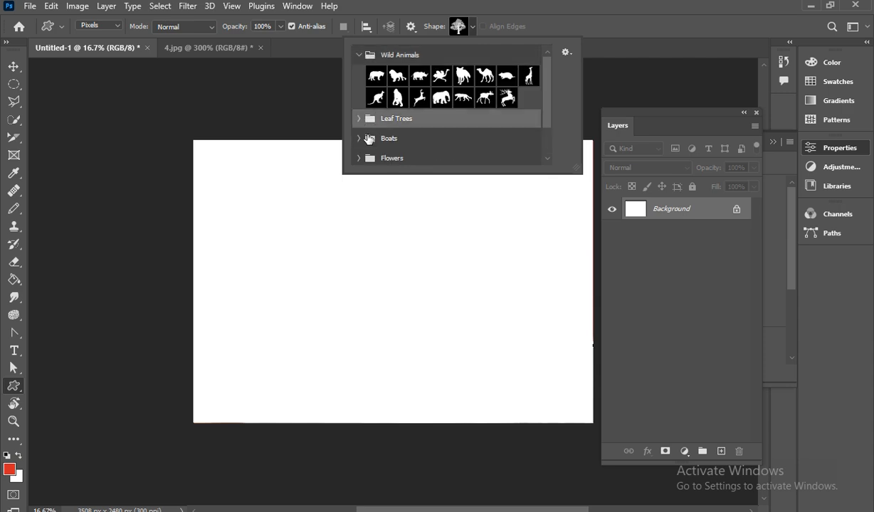
pyautogui.click(477, 77)
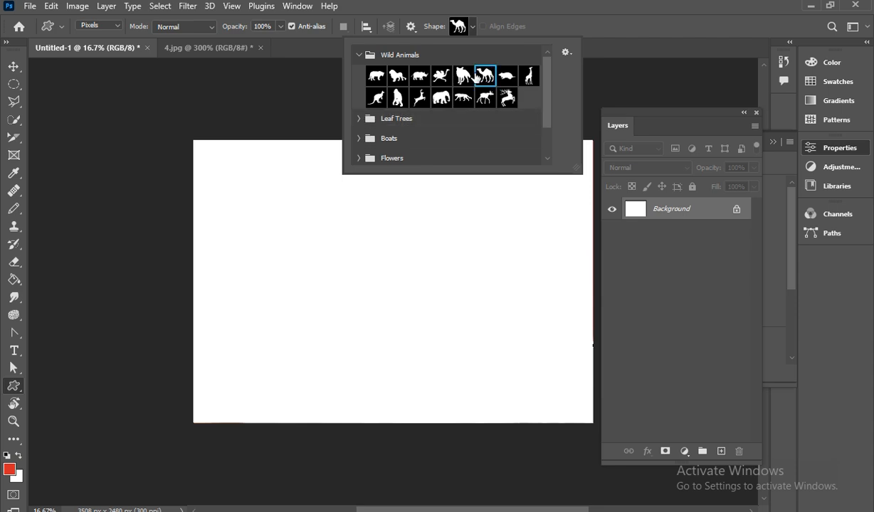
pyautogui.click(463, 76)
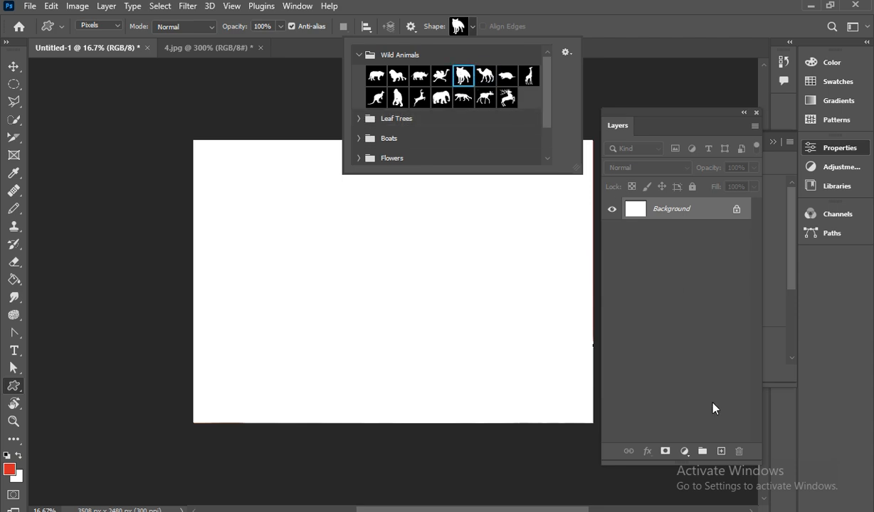
# Step: Draw the fox in Shape mode on a new layer, about 1101 by 1214 px, in the lower-left half of the canvas
pyautogui.click(721, 452)
pyautogui.click(96, 26)
pyautogui.click(93, 37)
pyautogui.moveTo(268, 279); pyautogui.dragTo(394, 416)
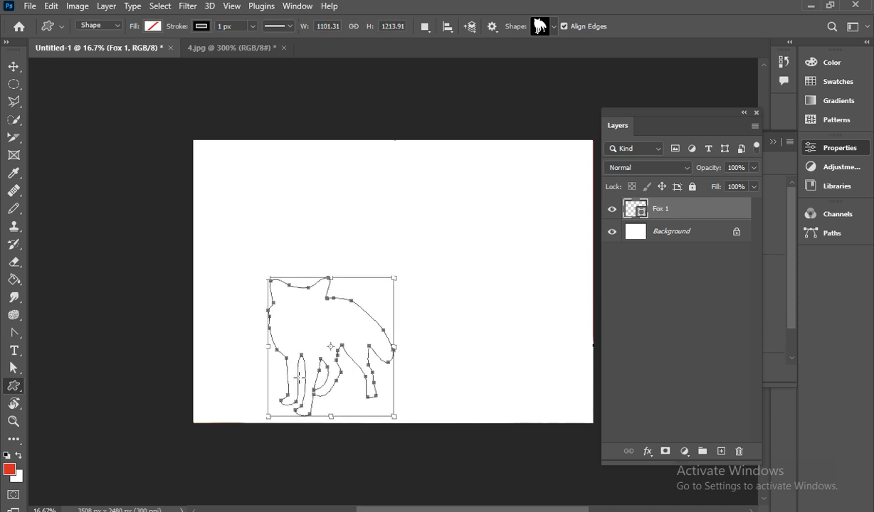
# Step: Fill the fox shape with light purple from the recently used colors and move it slightly up
pyautogui.click(151, 26)
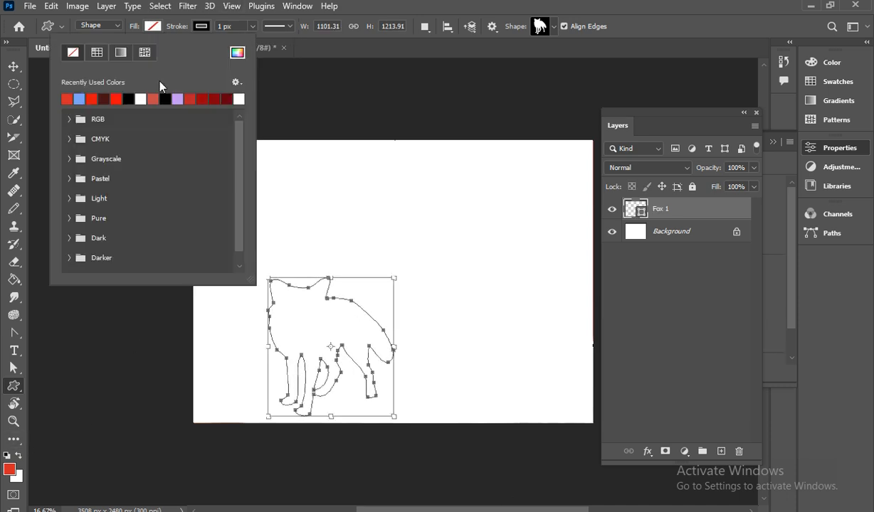
pyautogui.click(174, 99)
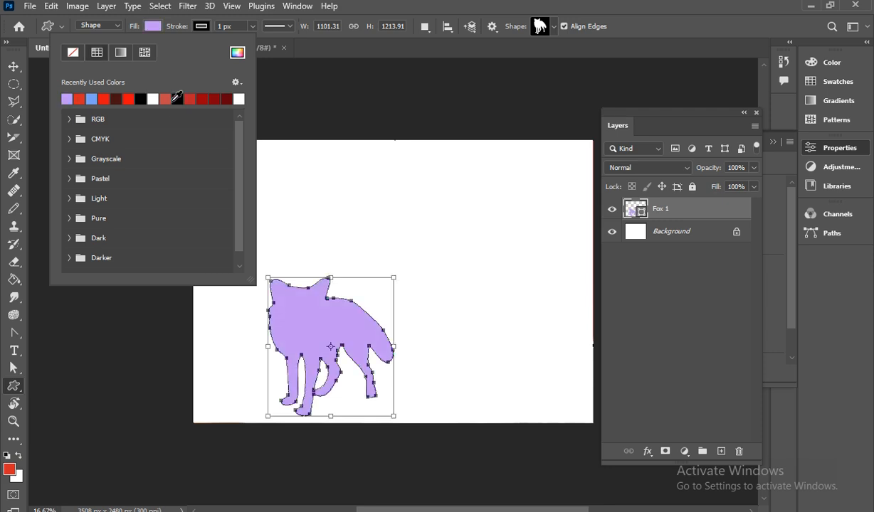
pyautogui.click(13, 67)
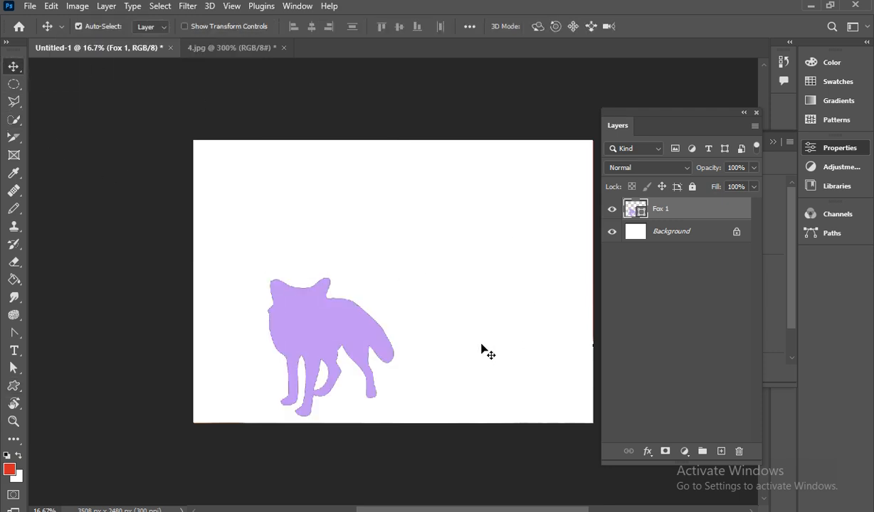
pyautogui.moveTo(335, 318); pyautogui.dragTo(329, 292)
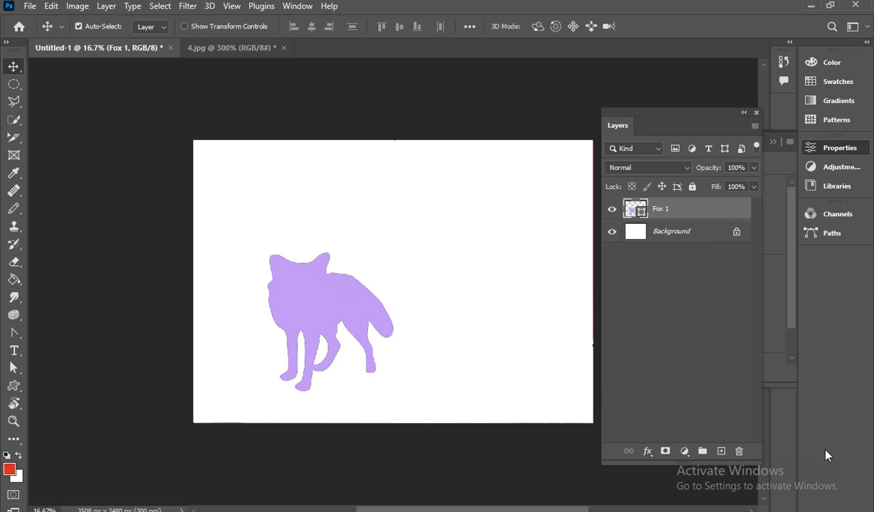
# Step: Add an empty layer above the fox and delete it
pyautogui.click(720, 451)
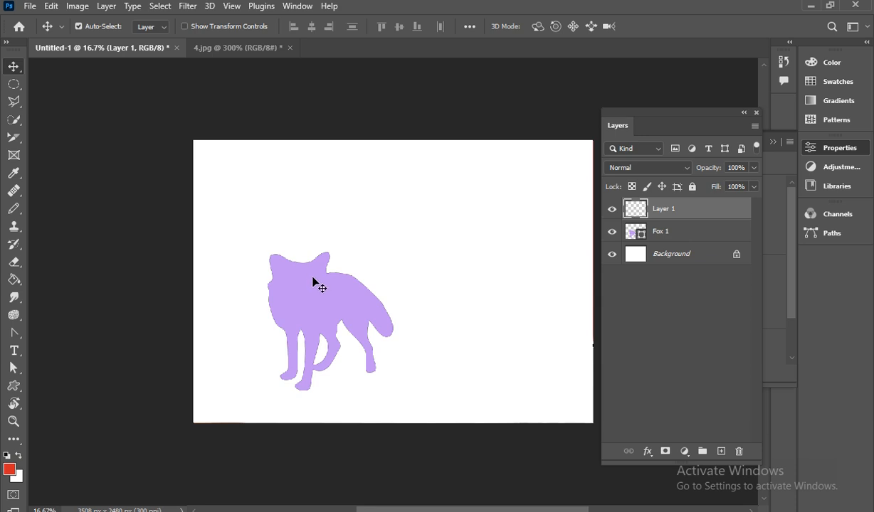
pyautogui.press('Delete')
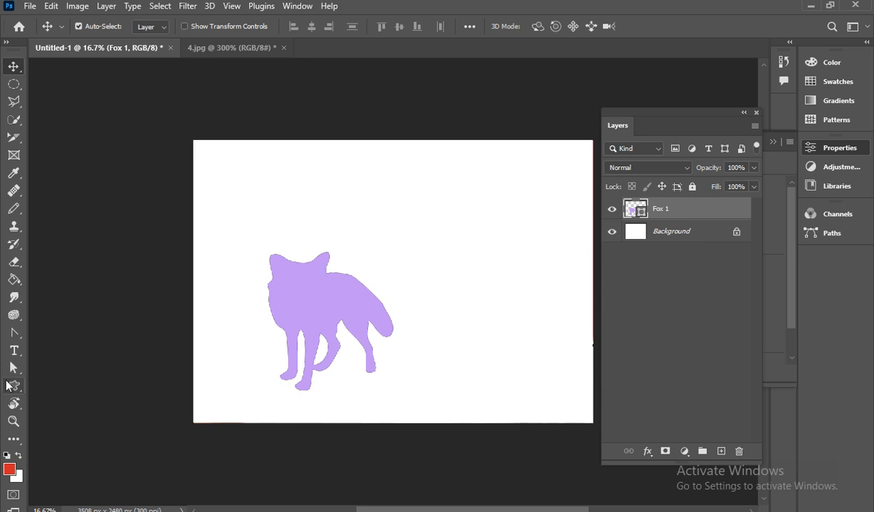
# Step: Examine the Leaf Trees, Boats and Flowers sets available for the Custom Shape tool, collapsing each set again
pyautogui.click(14, 386)
pyautogui.click(548, 29)
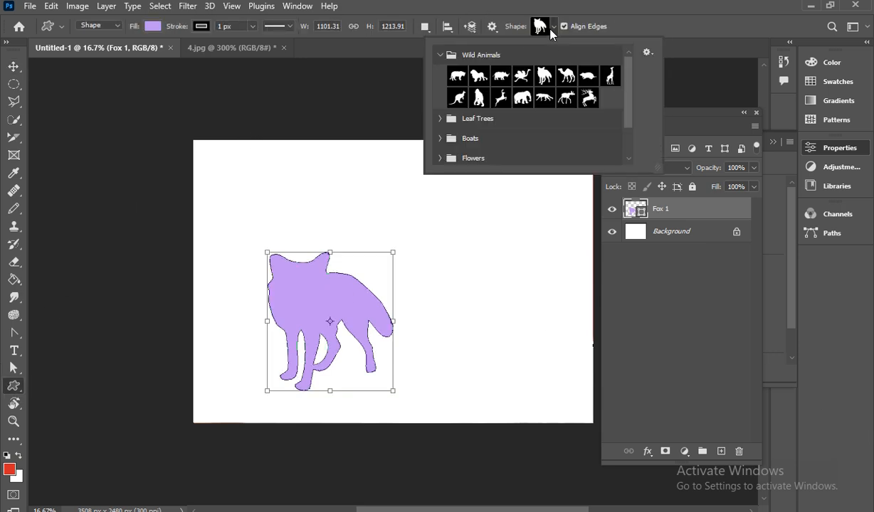
pyautogui.click(440, 118)
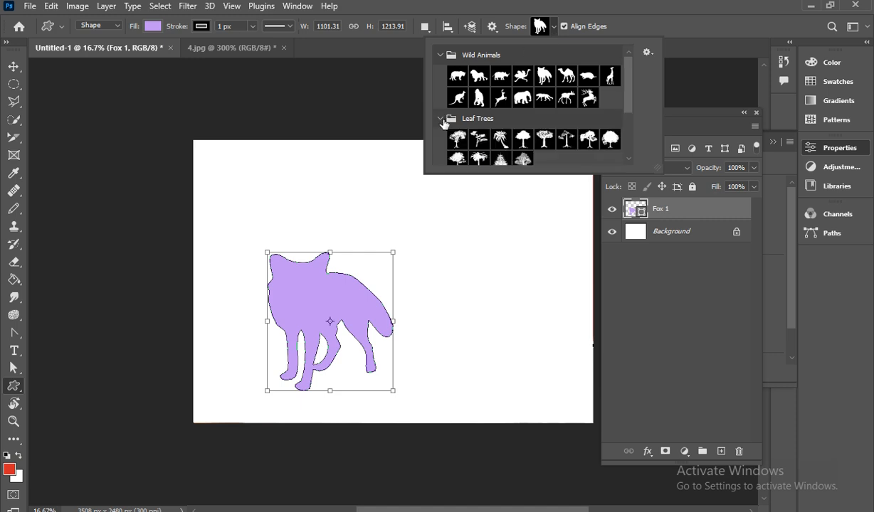
pyautogui.click(440, 118)
pyautogui.click(440, 138)
pyautogui.click(440, 138)
pyautogui.click(584, 155)
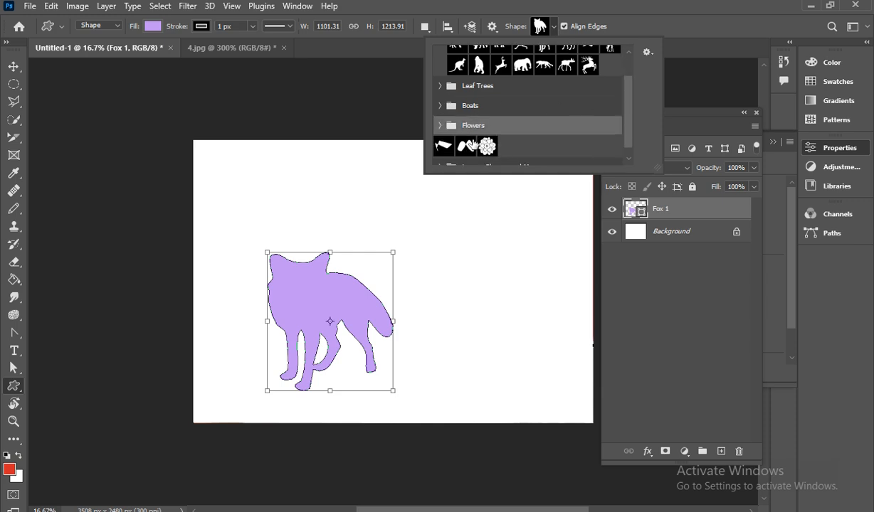
pyautogui.click(440, 126)
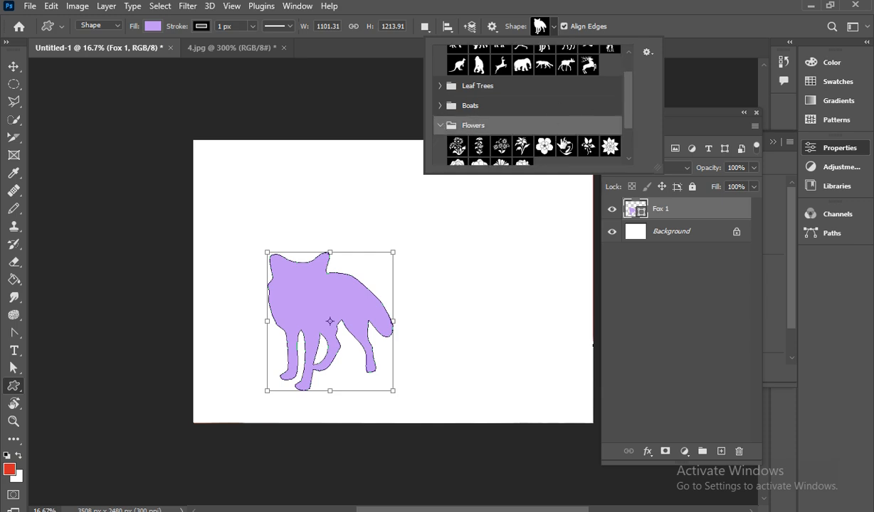
pyautogui.scroll(-2, 562, 138)
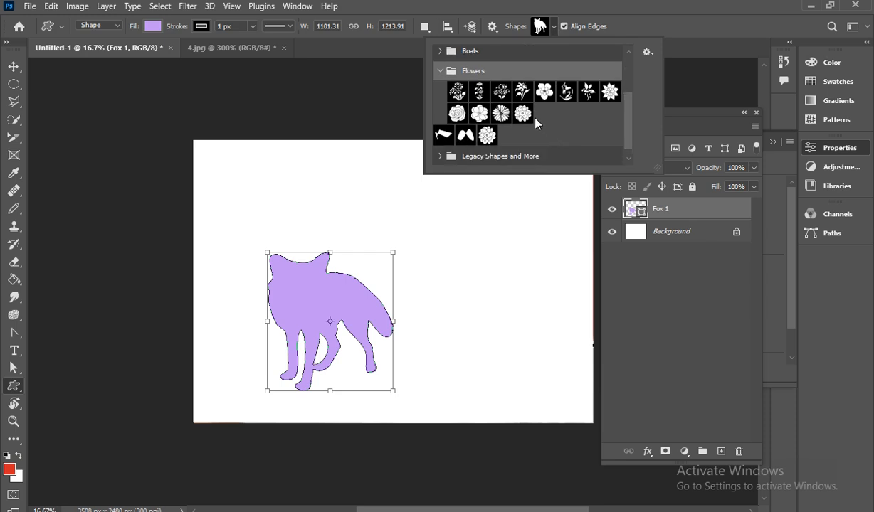
pyautogui.scroll(1, 512, 113)
pyautogui.click(458, 116)
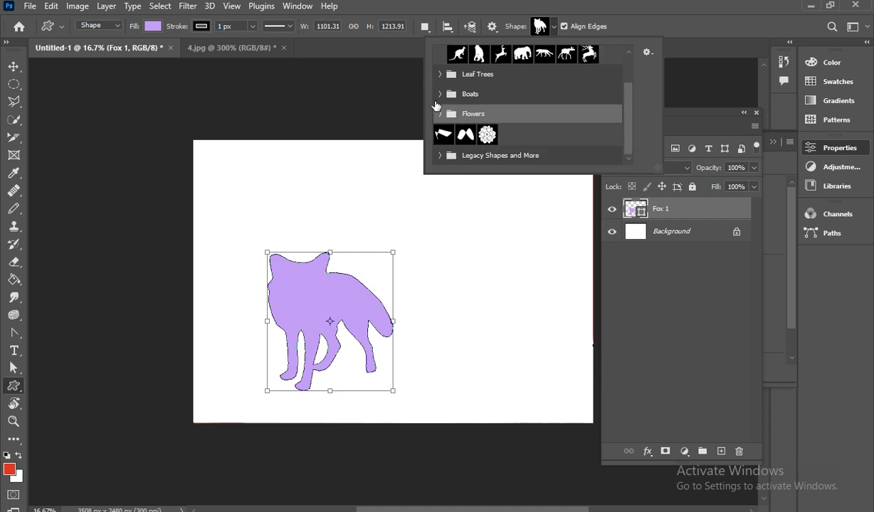
pyautogui.scroll(2, 437, 100)
pyautogui.click(445, 60)
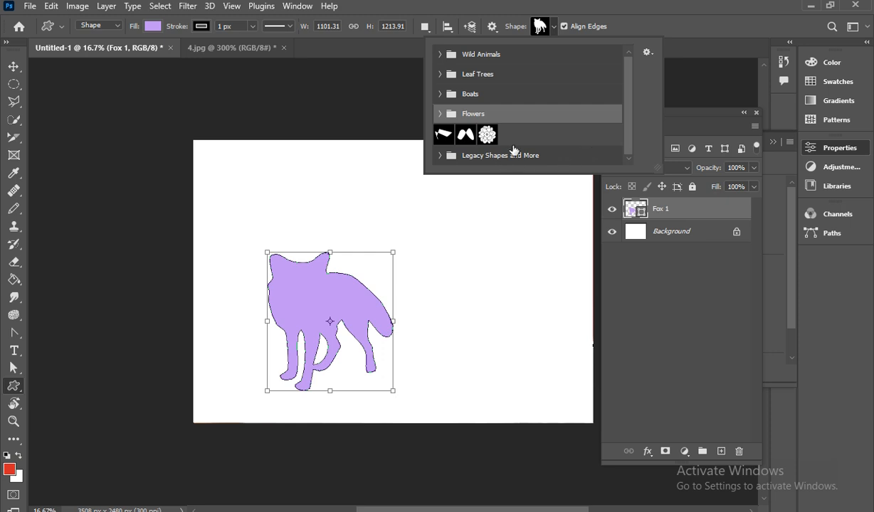
# Step: Enlarge the custom shape picker and examine the 2019 Shapes sets in Legacy Shapes and More, including Conifer Trees
pyautogui.click(491, 151)
pyautogui.moveTo(655, 169); pyautogui.dragTo(688, 277)
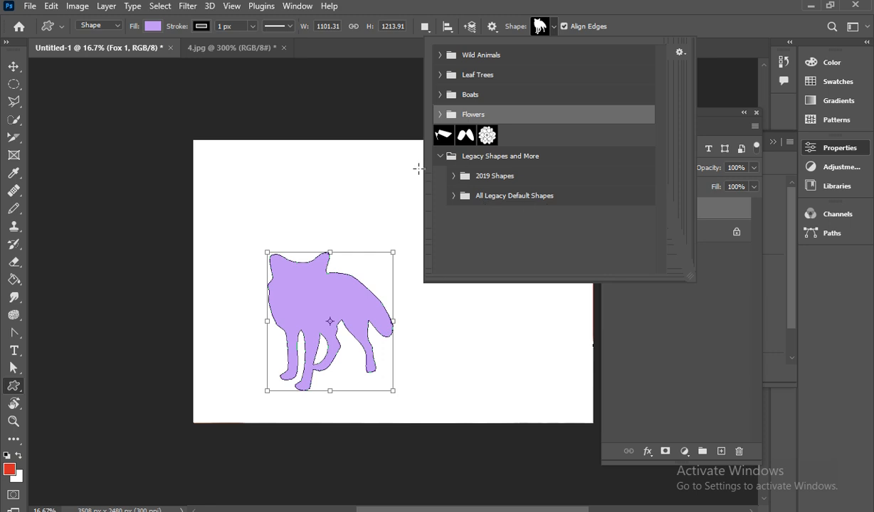
pyautogui.click(453, 175)
pyautogui.scroll(-3, 543, 239)
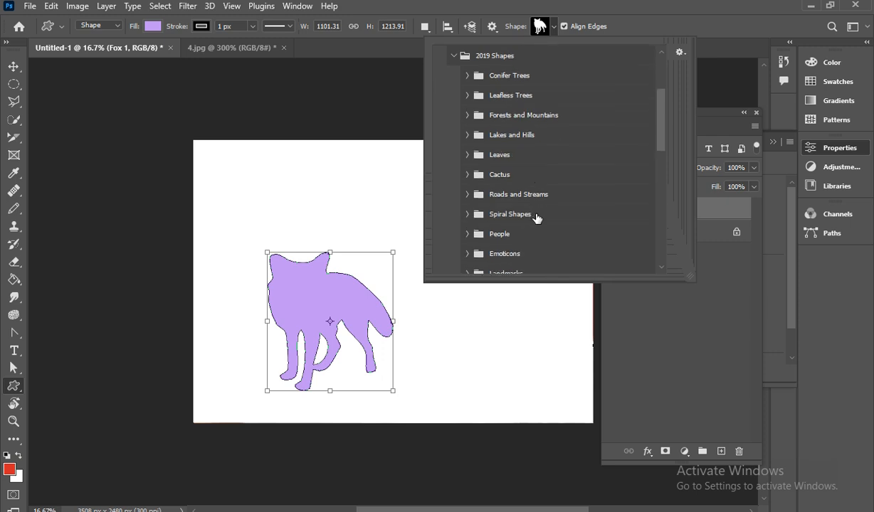
pyautogui.scroll(3, 505, 214)
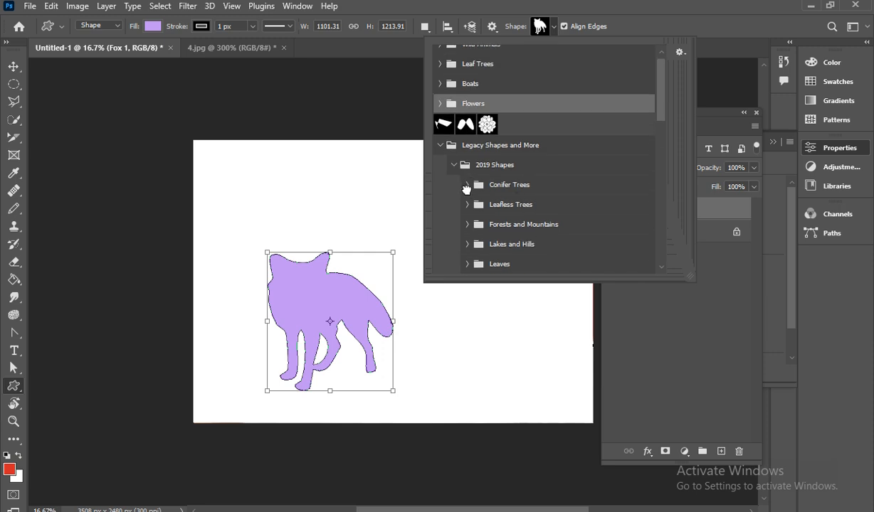
pyautogui.click(467, 185)
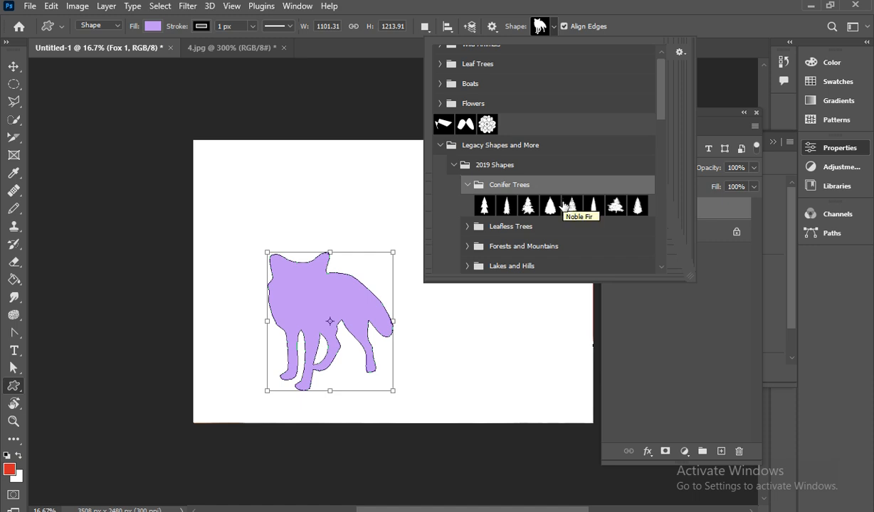
pyautogui.click(467, 186)
pyautogui.click(452, 167)
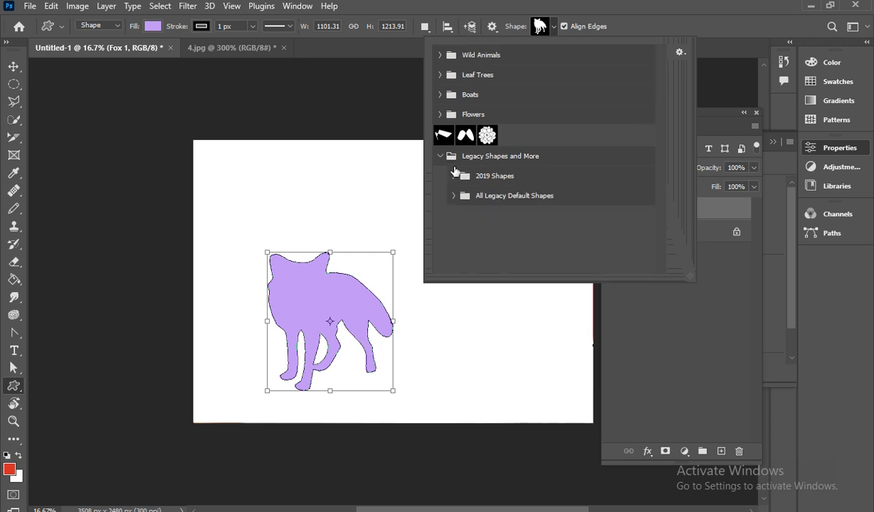
# Step: Examine the sets listed in All Legacy Default Shapes and close the custom shape picker
pyautogui.click(453, 197)
pyautogui.scroll(-5, 488, 209)
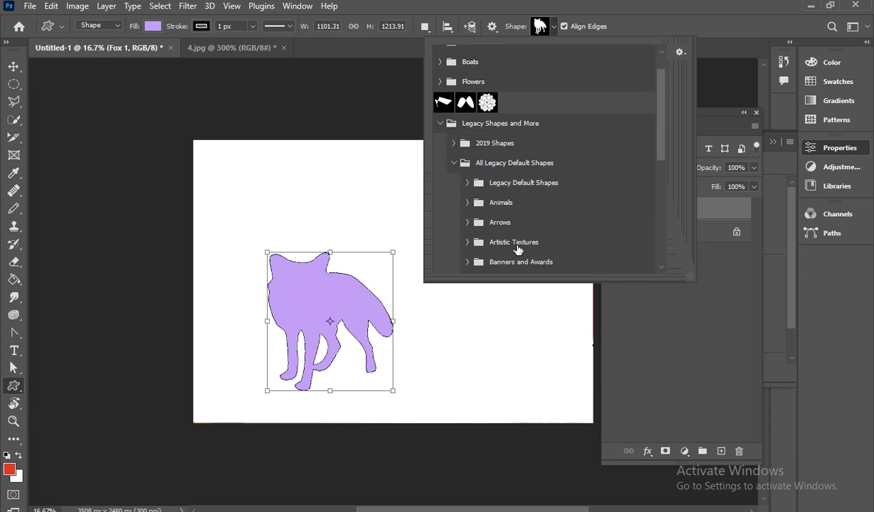
pyautogui.scroll(-4, 517, 246)
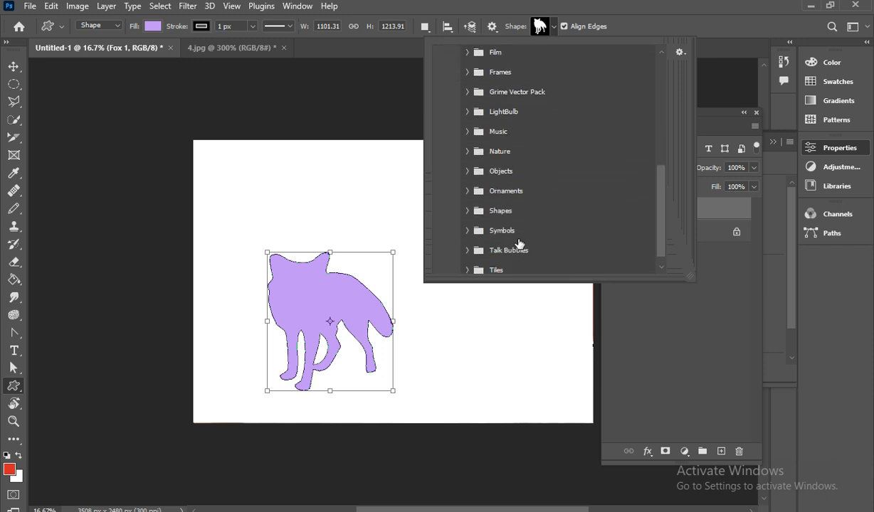
pyautogui.scroll(-1, 518, 246)
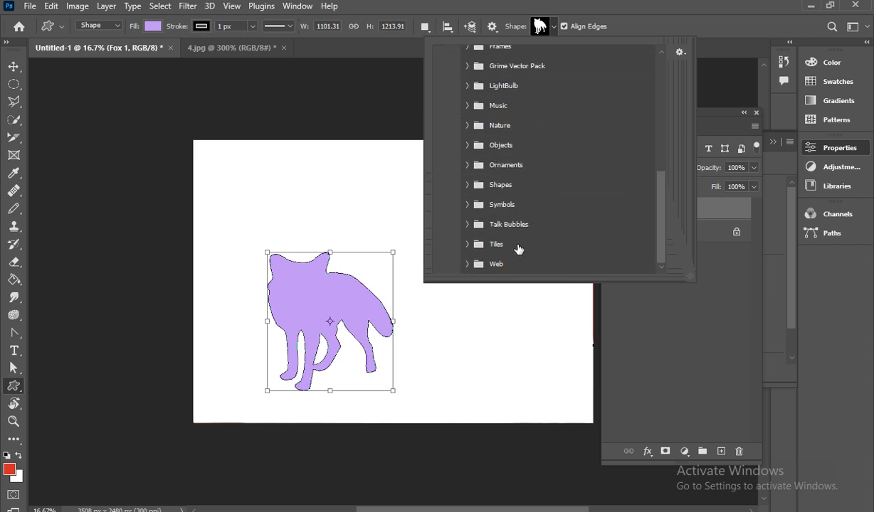
pyautogui.scroll(6, 517, 246)
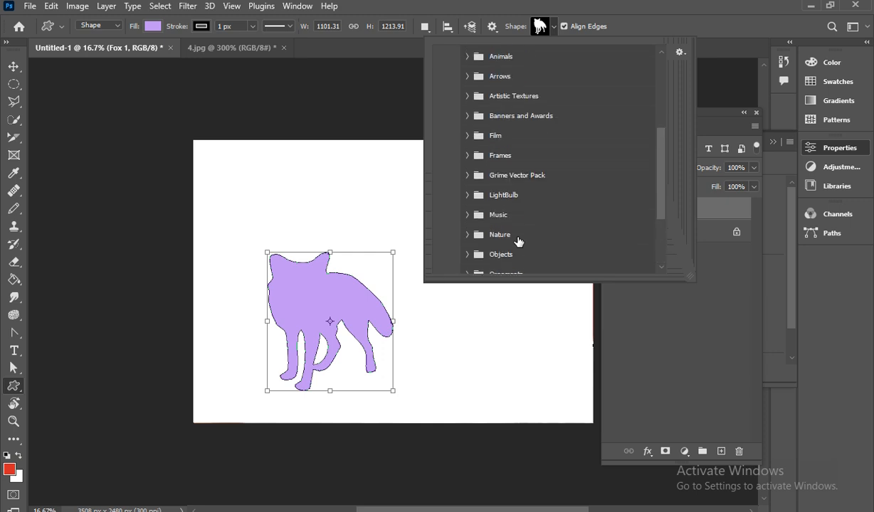
pyautogui.click(453, 128)
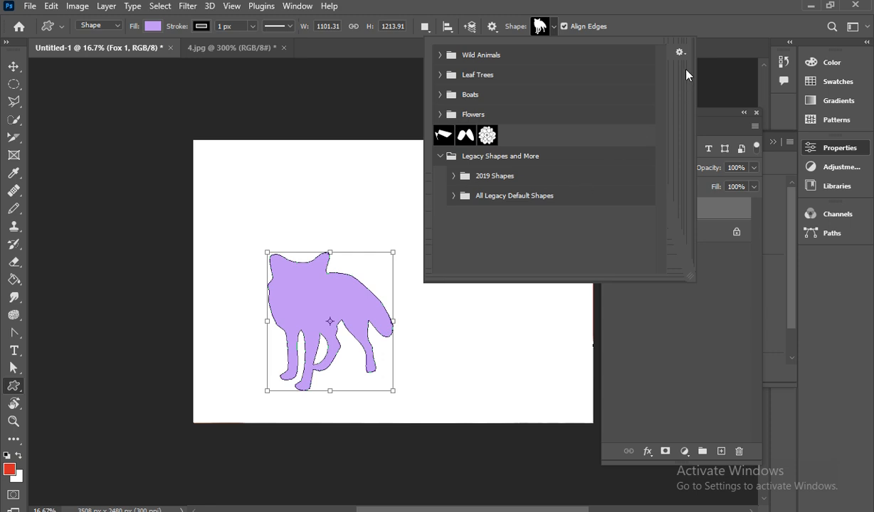
pyautogui.click(632, 7)
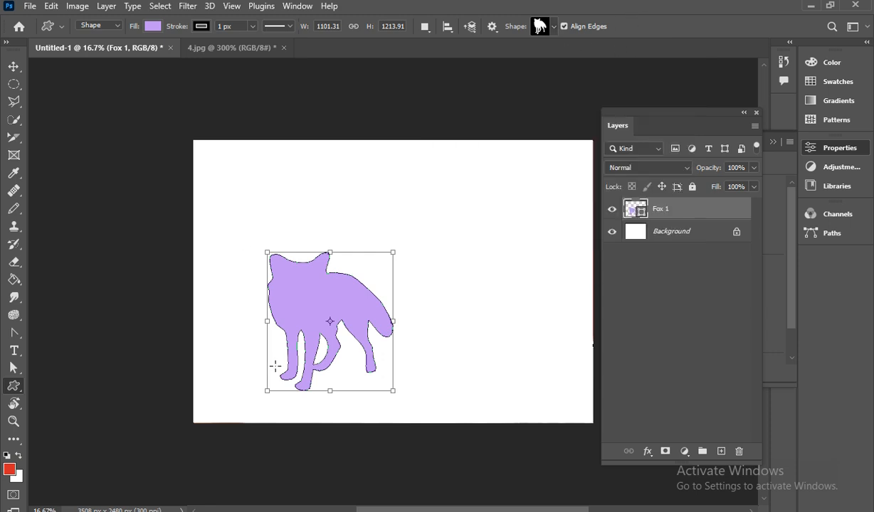
# Step: Undo the creation of the fox shape and add a new empty layer above the background
pyautogui.hotkey('ctrl', 'z')
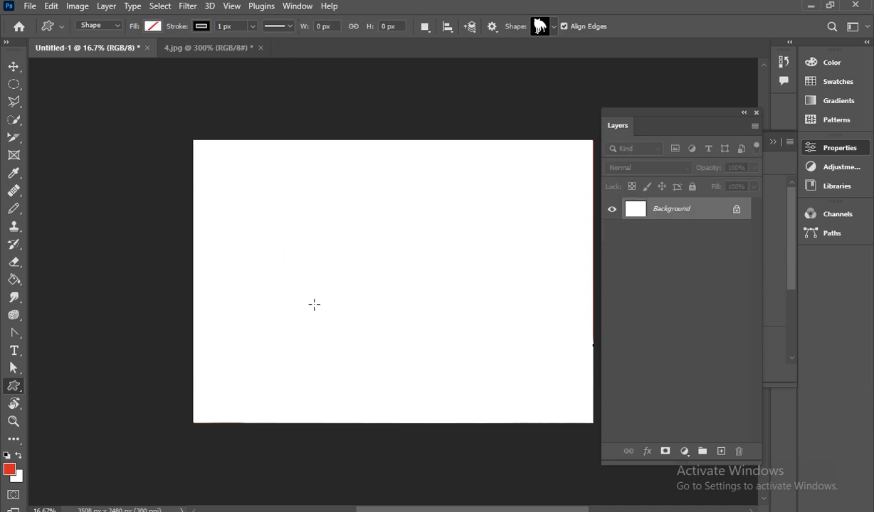
pyautogui.click(14, 403)
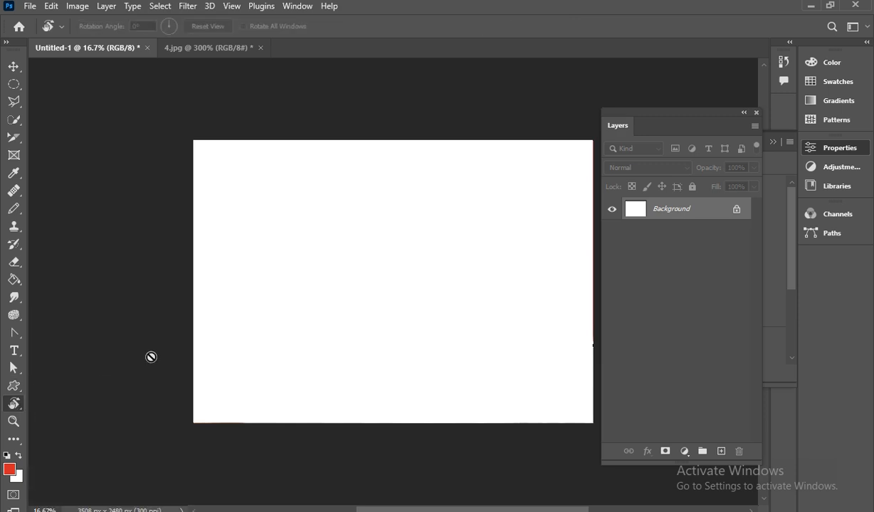
pyautogui.click(720, 451)
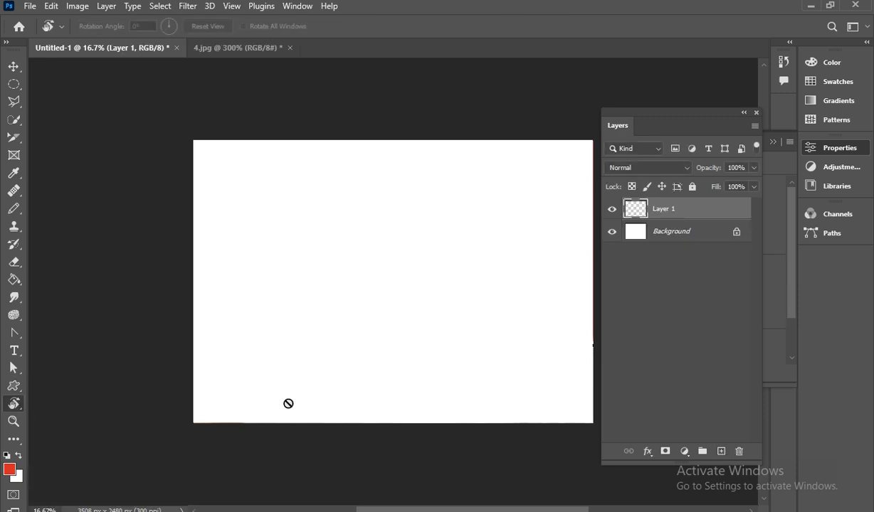
# Step: Draw a rectangle about 1149 by 951 px left of the canvas centre and fill it with bright red from the recently used colors
pyautogui.click(14, 84)
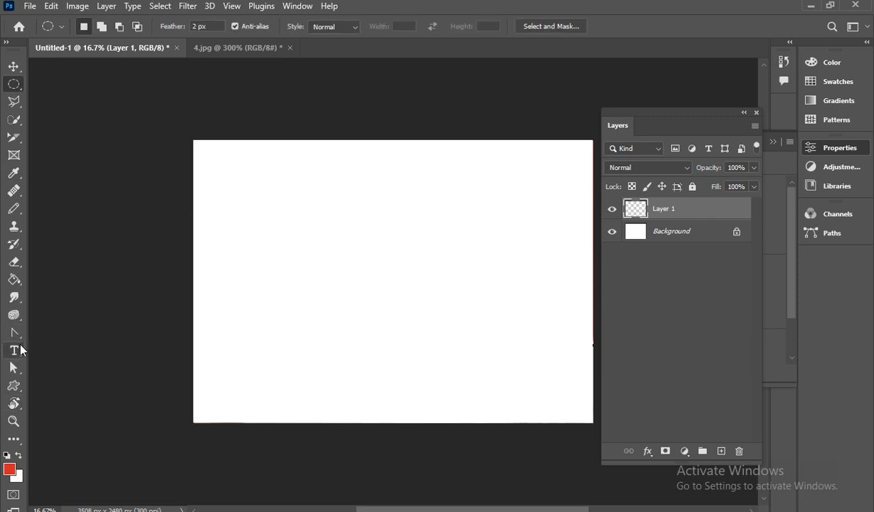
pyautogui.click(14, 385)
pyautogui.rightClick(15, 385)
pyautogui.click(71, 386)
pyautogui.moveTo(271, 217); pyautogui.dragTo(404, 324)
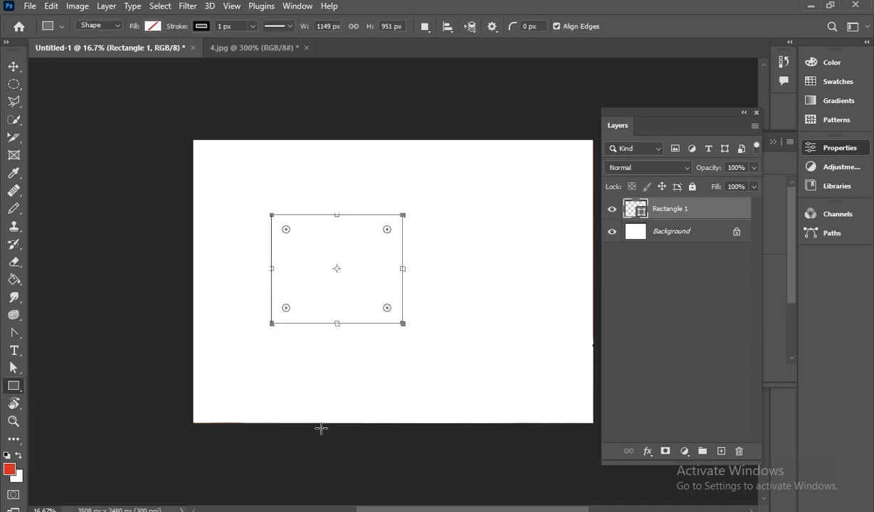
pyautogui.click(151, 26)
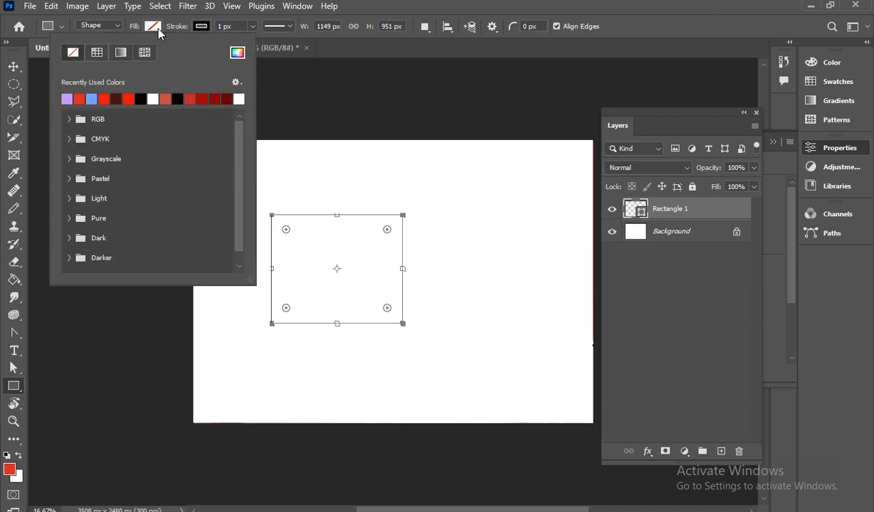
pyautogui.click(117, 99)
pyautogui.click(14, 69)
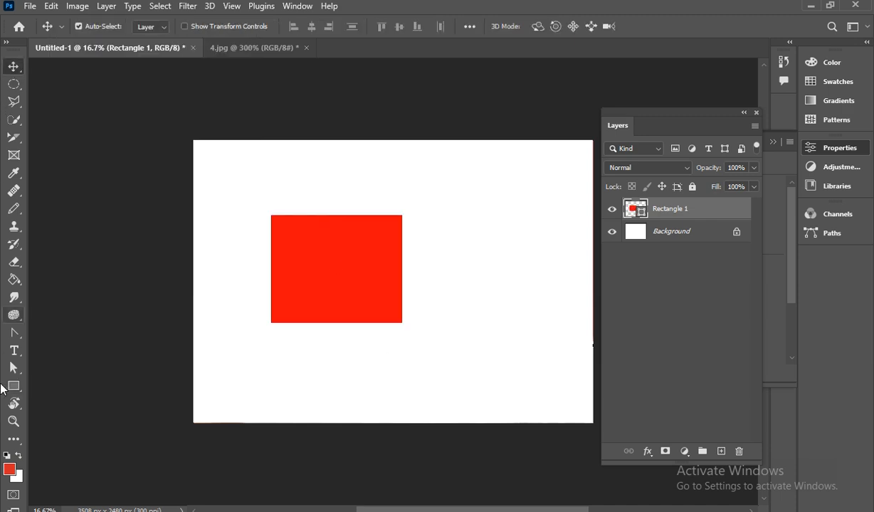
# Step: Try to rotate the canvas view with the Rotate View tool
pyautogui.click(12, 406)
pyautogui.click(196, 381)
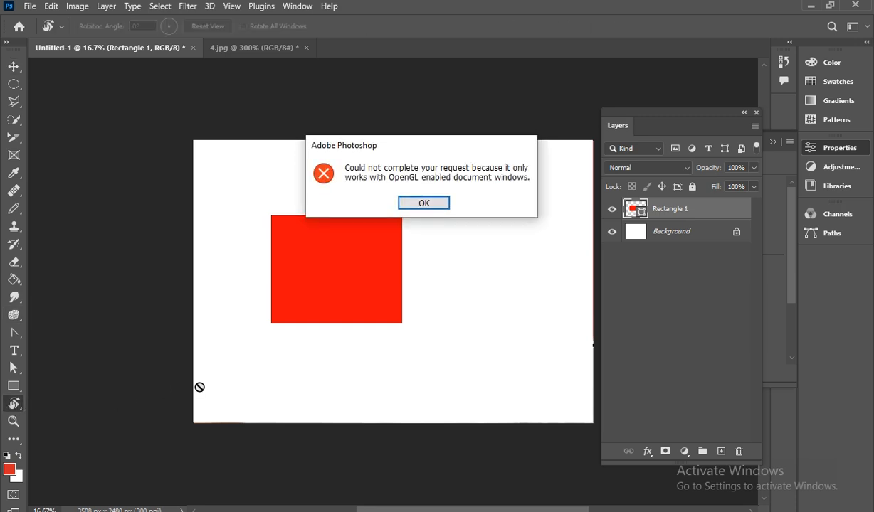
pyautogui.click(415, 202)
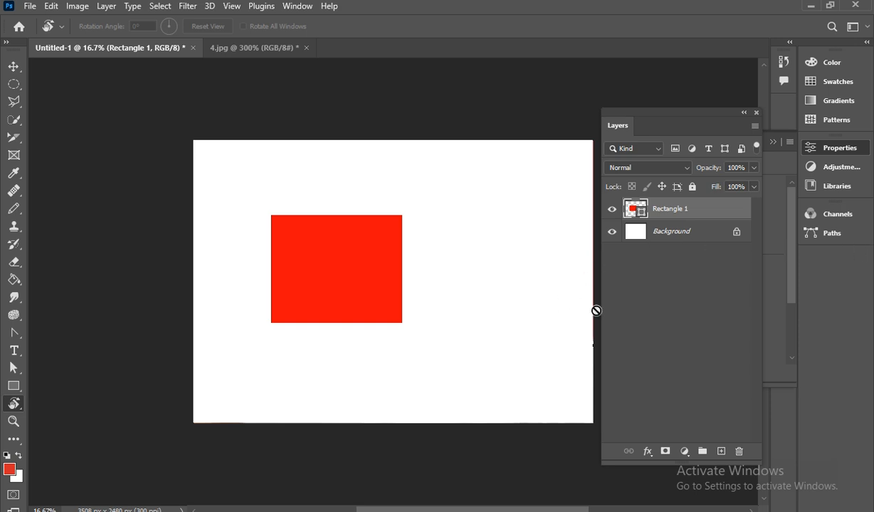
pyautogui.click(245, 345)
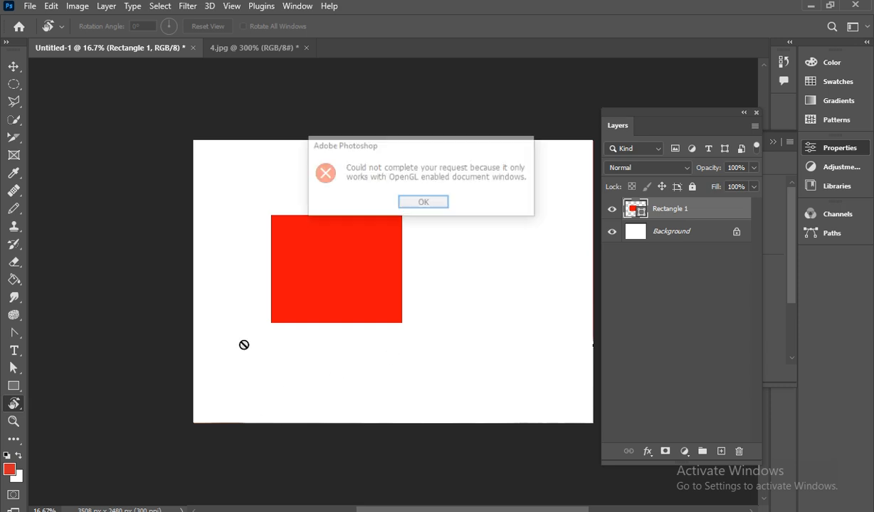
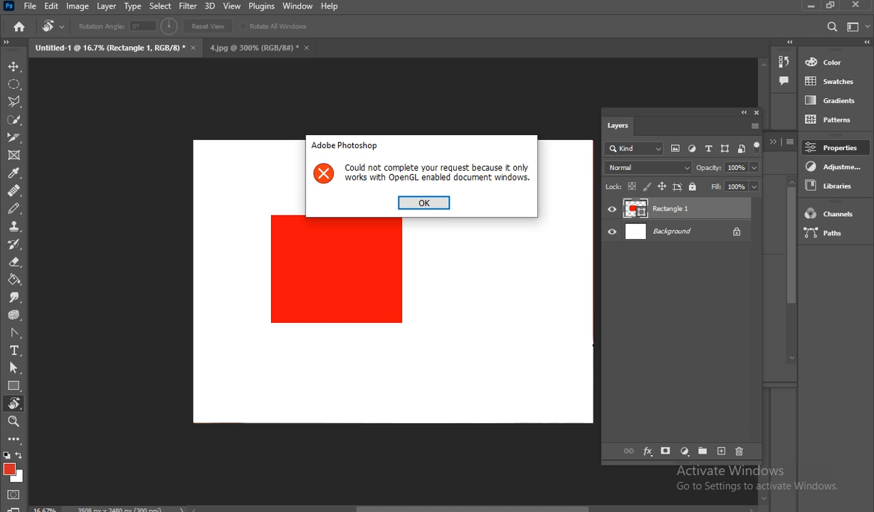
pyautogui.click(426, 204)
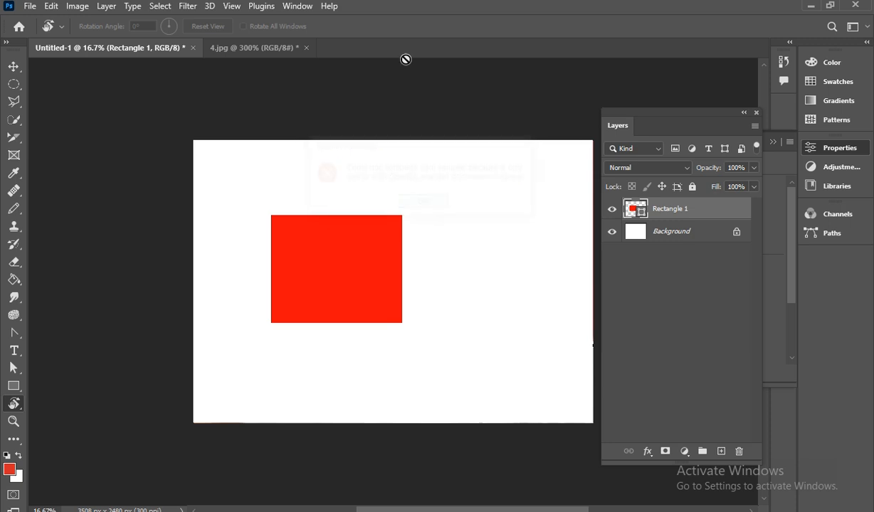
# Step: Pan the canvas slightly to the left and up with the Hand tool
pyautogui.rightClick(15, 404)
pyautogui.click(64, 404)
pyautogui.moveTo(413, 285); pyautogui.dragTo(386, 279)
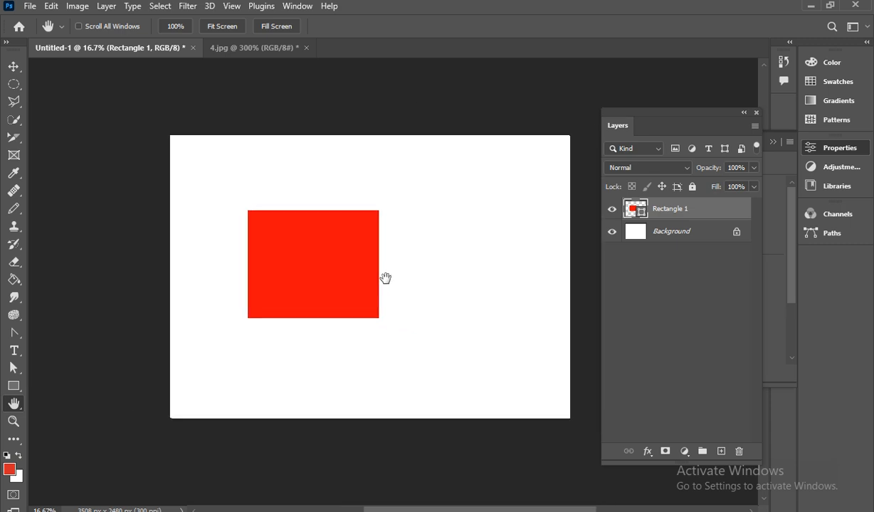
# Step: Activate the Spot Healing Brush tool and open the beach photo 5 from the "3 Stamp and Pattern tool" folder
pyautogui.click(17, 196)
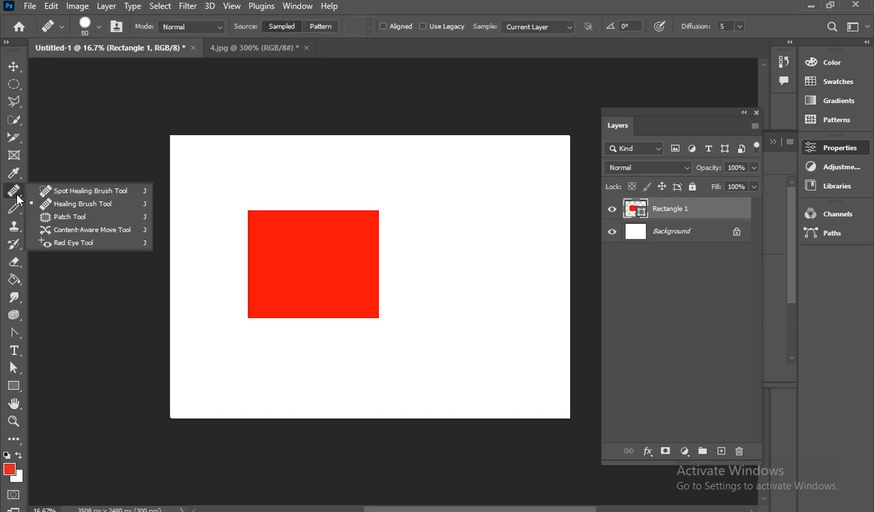
pyautogui.click(96, 191)
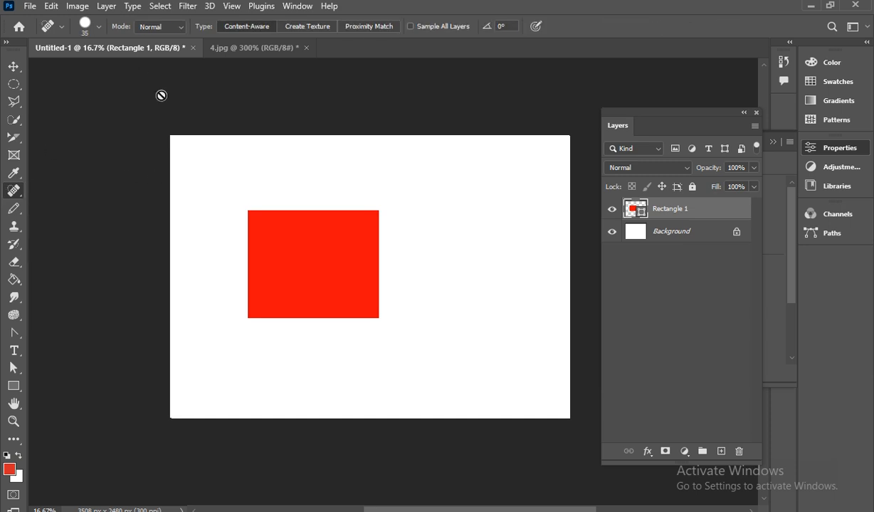
pyautogui.click(30, 7)
pyautogui.click(44, 34)
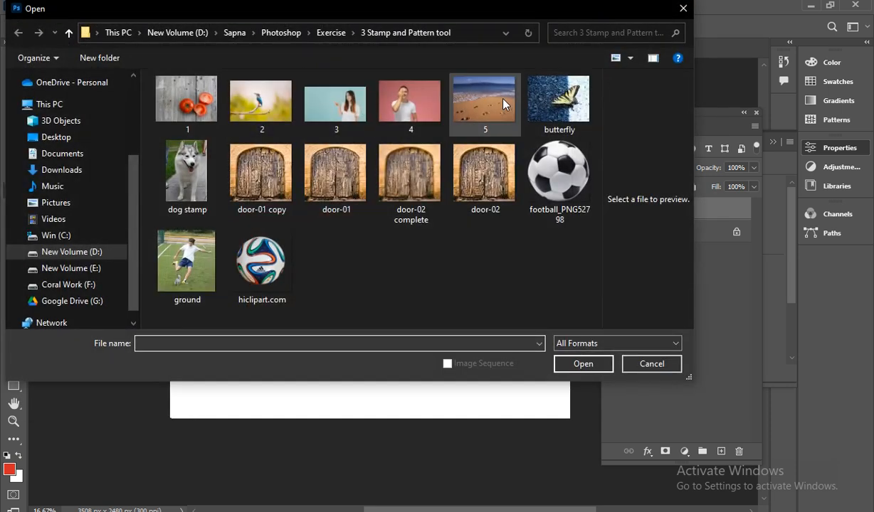
pyautogui.doubleClick(481, 94)
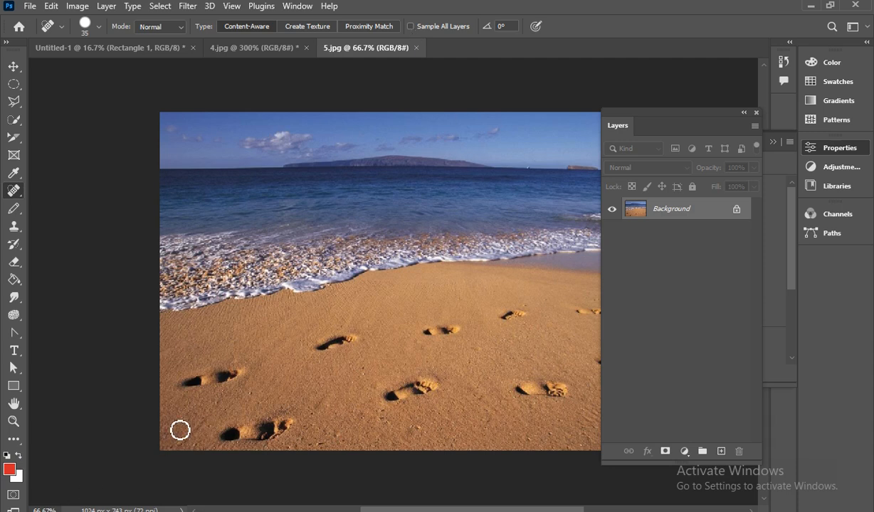
# Step: Remove the left pair of footprints, the middle footprint and the two upper footprints beside it from the sand with the Spot Healing Brush
pyautogui.moveTo(192, 387)
pyautogui.mouseDown()
pyautogui.moveTo(240, 373)
pyautogui.moveTo(242, 367)
pyautogui.moveTo(201, 390)
pyautogui.moveTo(217, 352)
pyautogui.mouseUp()
pyautogui.click(185, 388)
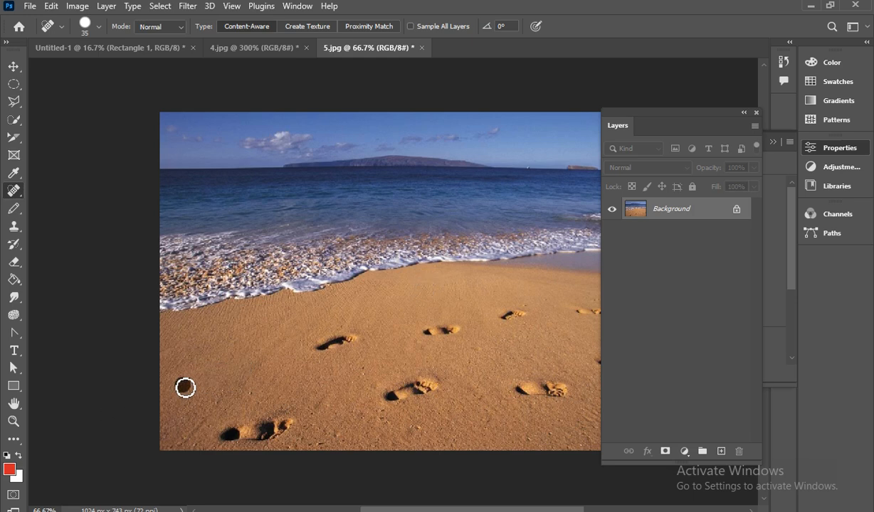
pyautogui.moveTo(317, 356)
pyautogui.mouseDown()
pyautogui.moveTo(350, 338)
pyautogui.moveTo(329, 340)
pyautogui.mouseUp()
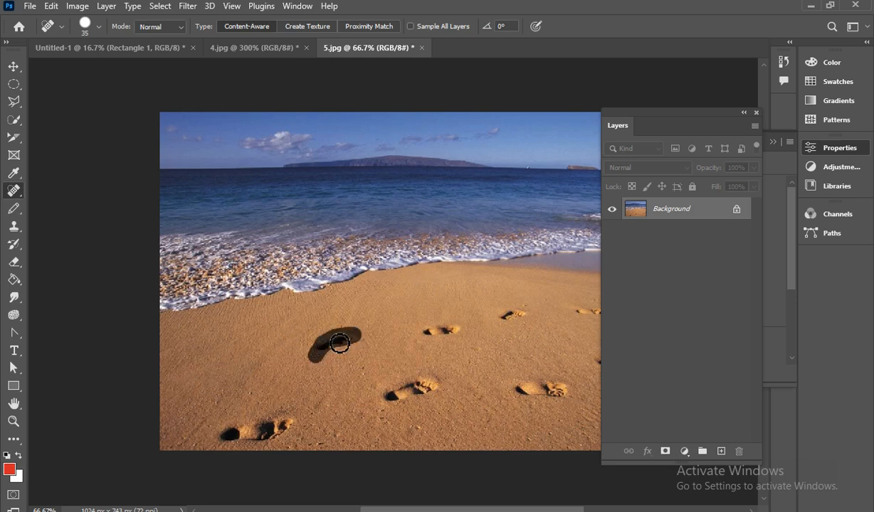
pyautogui.moveTo(429, 342); pyautogui.dragTo(530, 291)
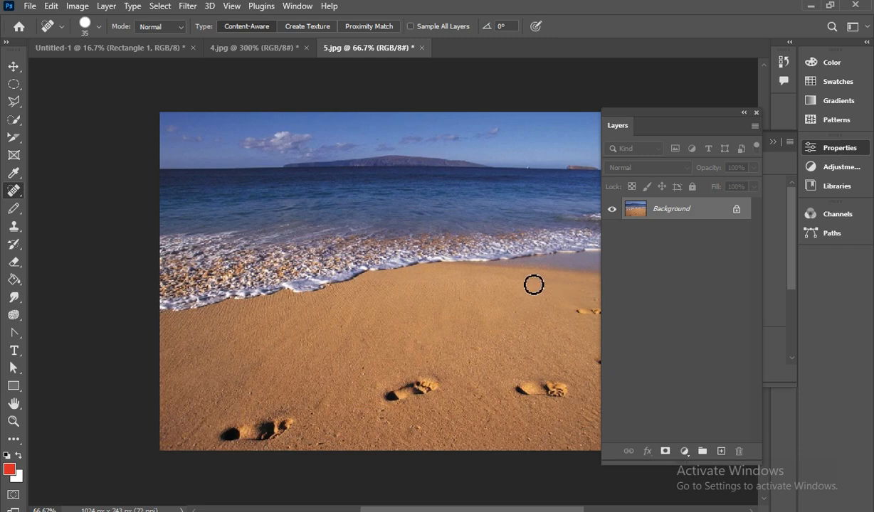
# Step: Sample clean sand with the Healing Brush tool and paint over the bottom-left pair of footprints, adding a short stroke on the sand farther right
pyautogui.rightClick(13, 191)
pyautogui.click(72, 204)
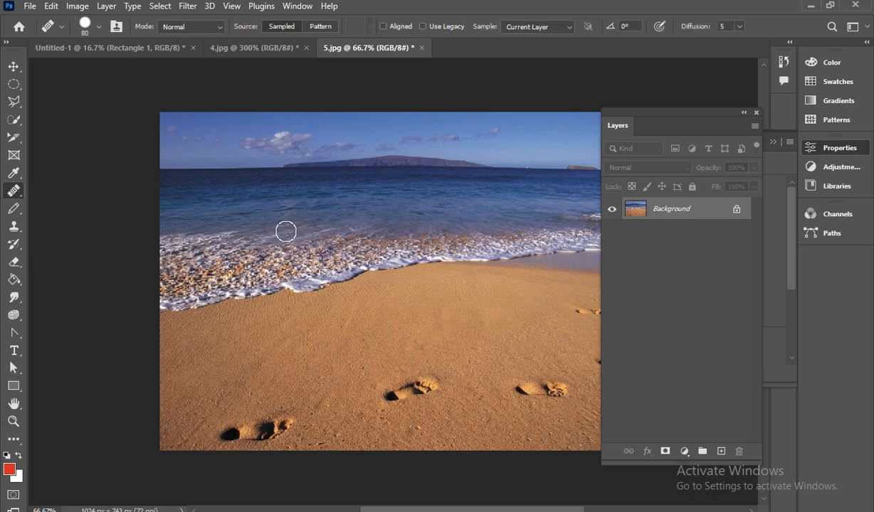
pyautogui.keyDown('alt'); pyautogui.click(187, 421); pyautogui.keyUp('alt')
pyautogui.moveTo(214, 432); pyautogui.dragTo(274, 415)
pyautogui.moveTo(526, 322); pyautogui.dragTo(520, 312)
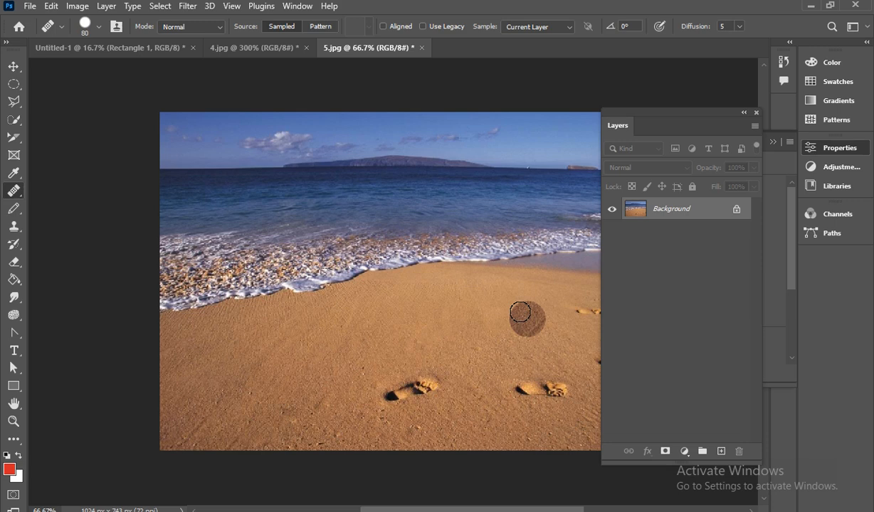
# Step: Paint the sampled sand over the sea and island with the Healing Brush and undo the stroke
pyautogui.moveTo(282, 195)
pyautogui.mouseDown()
pyautogui.moveTo(249, 188)
pyautogui.moveTo(338, 169)
pyautogui.moveTo(420, 173)
pyautogui.moveTo(234, 207)
pyautogui.moveTo(244, 215)
pyautogui.moveTo(457, 189)
pyautogui.moveTo(366, 193)
pyautogui.mouseUp()
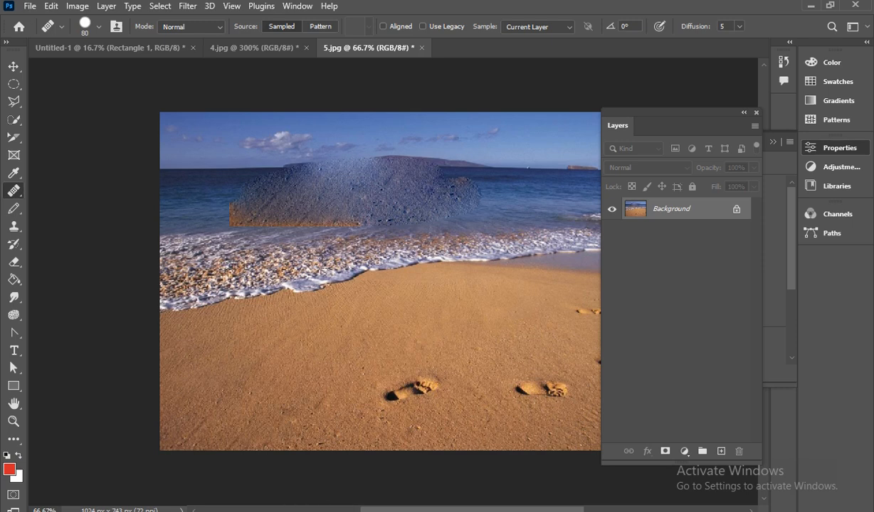
pyautogui.hotkey('ctrl', 'z')
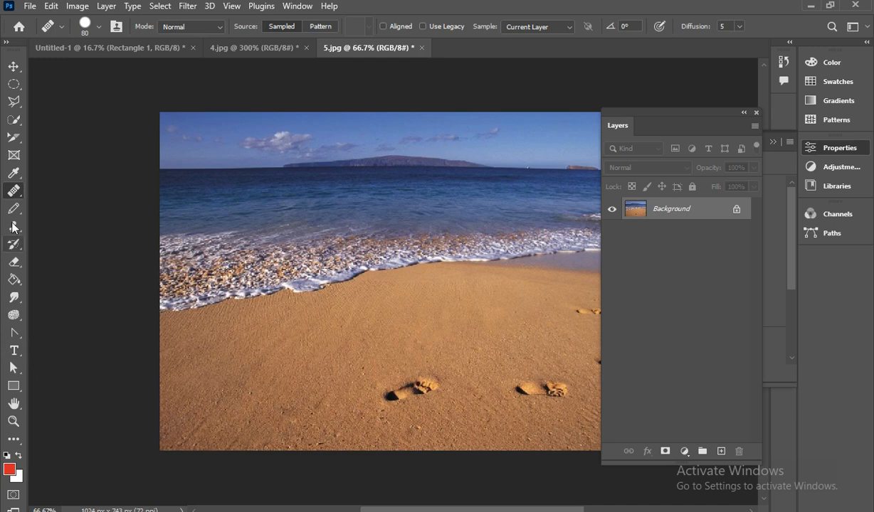
# Step: Activate the Patch tool and outline a round area of clean sand in the left half of the beach
pyautogui.rightClick(15, 191)
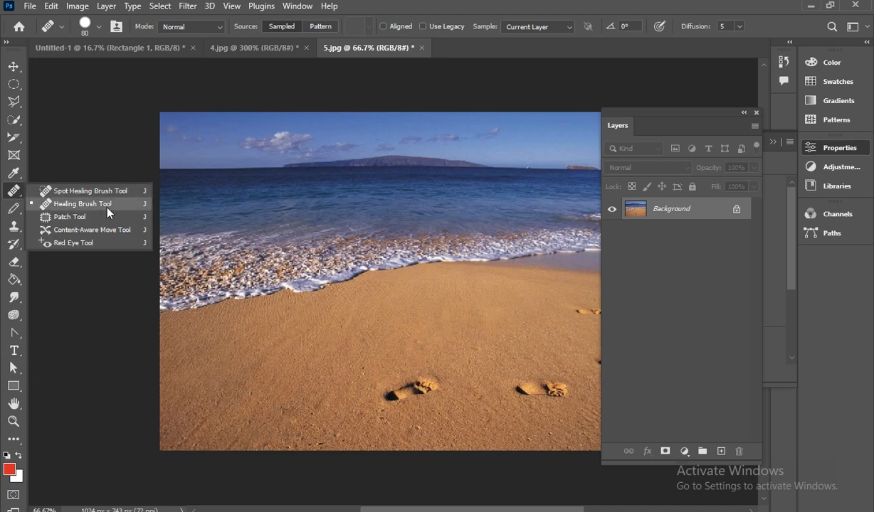
pyautogui.click(74, 215)
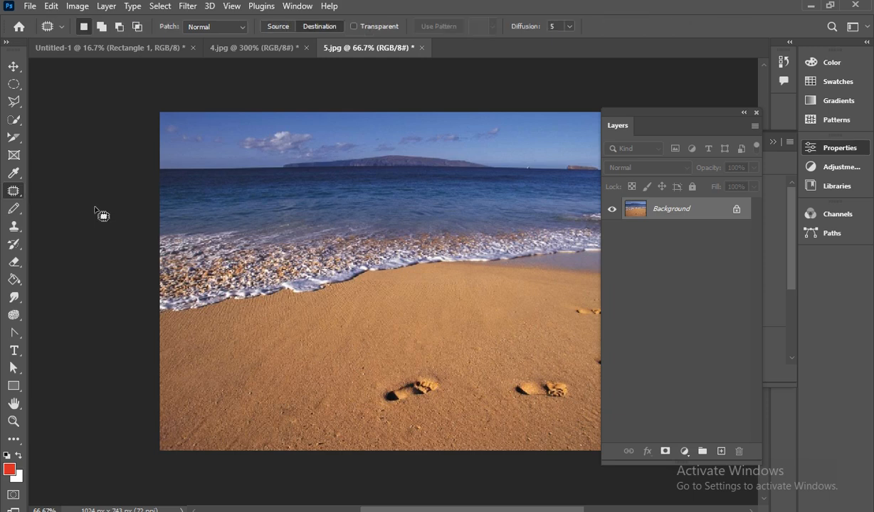
pyautogui.moveTo(314, 353)
pyautogui.mouseDown()
pyautogui.moveTo(325, 391)
pyautogui.moveTo(236, 388)
pyautogui.moveTo(243, 333)
pyautogui.moveTo(278, 325)
pyautogui.moveTo(312, 332)
pyautogui.moveTo(332, 376)
pyautogui.mouseUp()
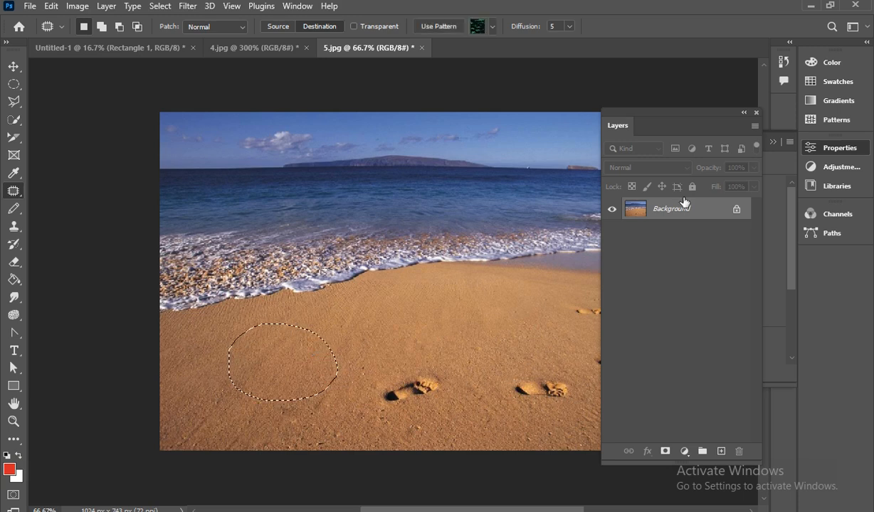
# Step: Dock the floating Layers panel between Gradients and Patterns and collapse the Properties panel
pyautogui.moveTo(698, 114); pyautogui.dragTo(820, 116)
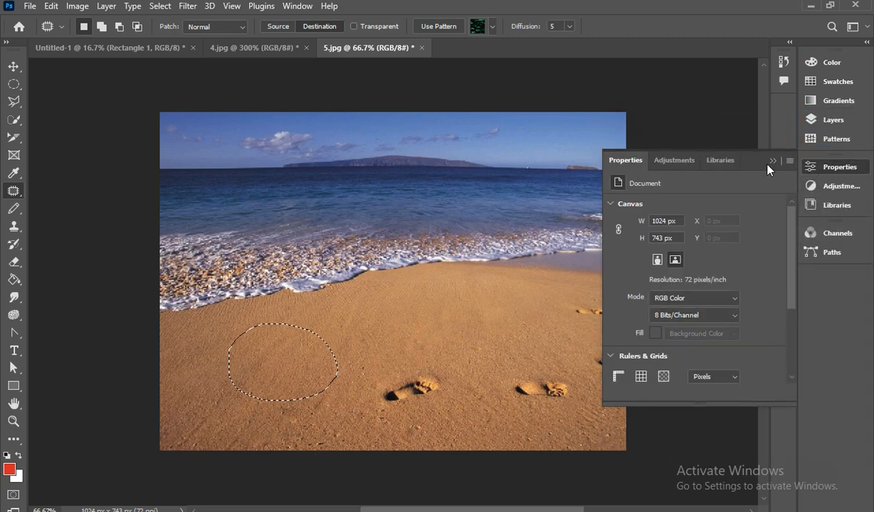
pyautogui.click(772, 161)
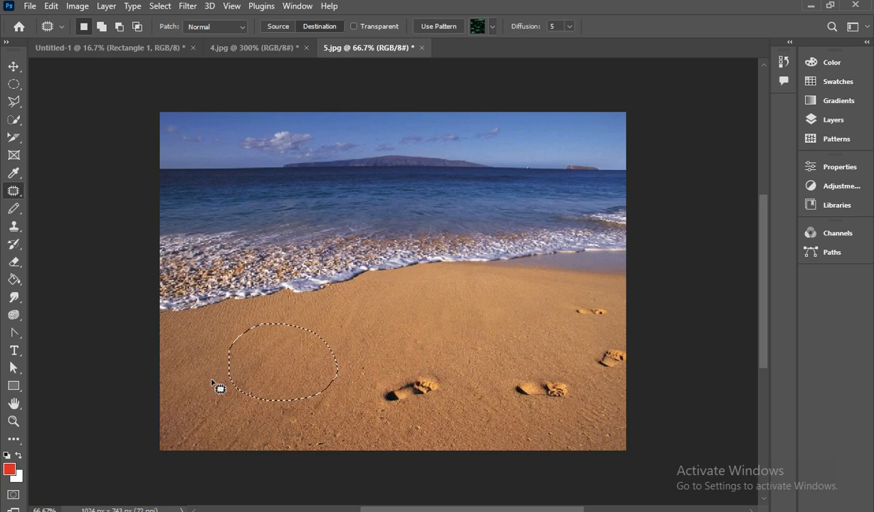
# Step: Patch over the remaining footprints in the middle and right part of the beach with clean sand in Destination mode, and clear the selection
pyautogui.moveTo(275, 387); pyautogui.dragTo(570, 385)
pyautogui.moveTo(577, 370); pyautogui.dragTo(568, 339)
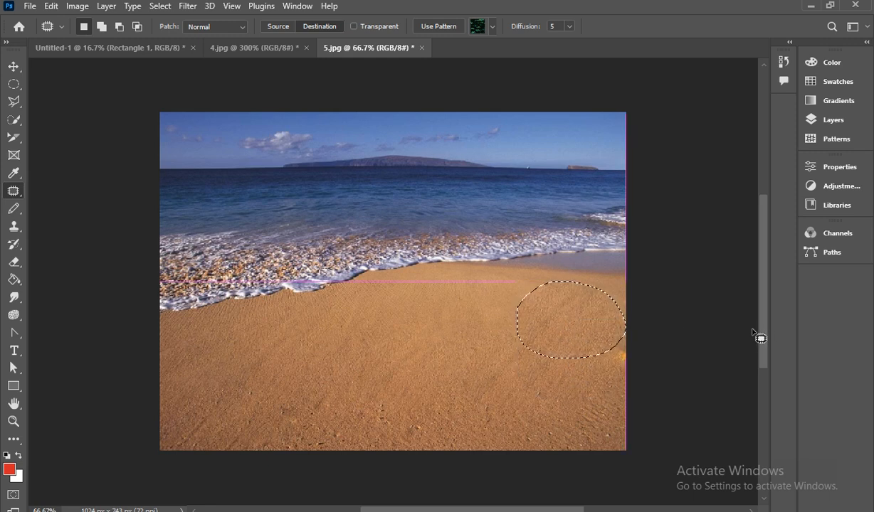
pyautogui.hotkey('ctrl', 'd')
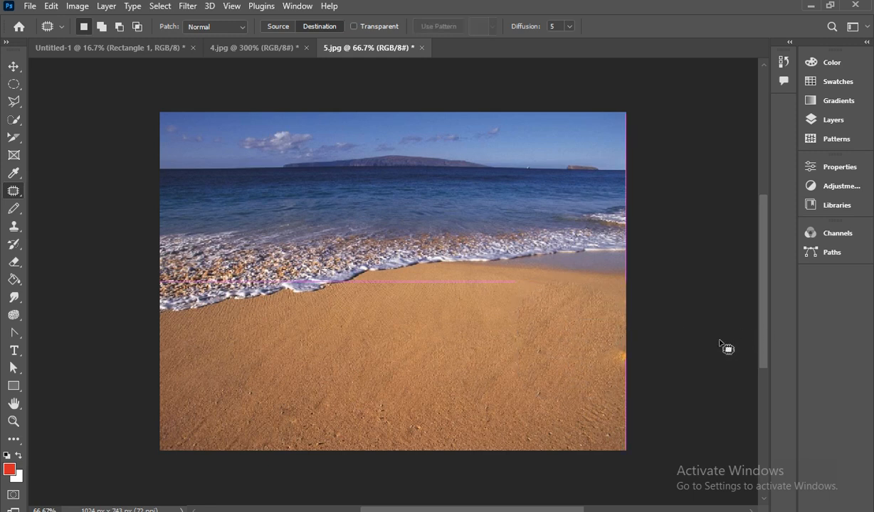
pyautogui.moveTo(646, 345)
pyautogui.mouseDown()
pyautogui.moveTo(616, 367)
pyautogui.moveTo(589, 410)
pyautogui.mouseUp()
pyautogui.hotkey('ctrl', 'd')
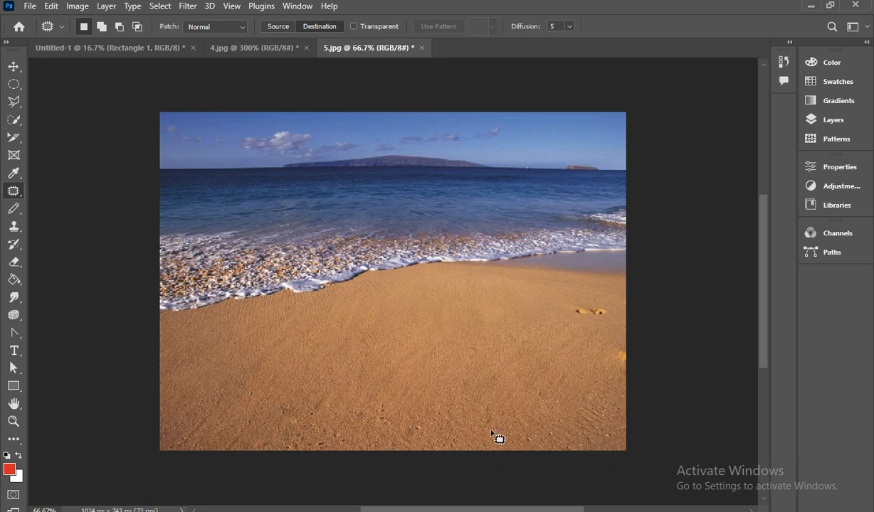
pyautogui.moveTo(545, 321)
pyautogui.mouseDown()
pyautogui.moveTo(528, 353)
pyautogui.moveTo(504, 331)
pyautogui.moveTo(524, 311)
pyautogui.moveTo(553, 315)
pyautogui.moveTo(551, 343)
pyautogui.moveTo(552, 328)
pyautogui.moveTo(608, 327)
pyautogui.mouseUp()
pyautogui.hotkey('ctrl', 'd')
# Step: Close photo 5 without saving its changes and reopen it from the "3 Stamp and Pattern tool" folder
pyautogui.click(30, 5)
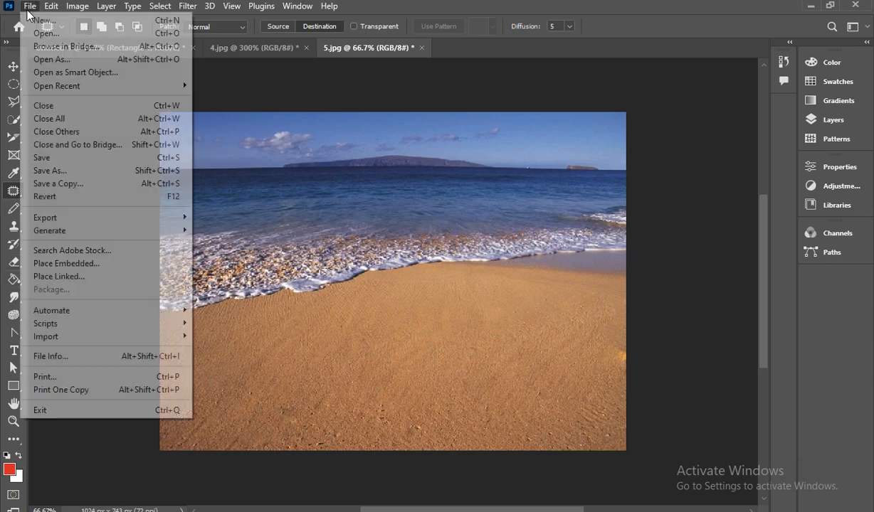
pyautogui.click(29, 35)
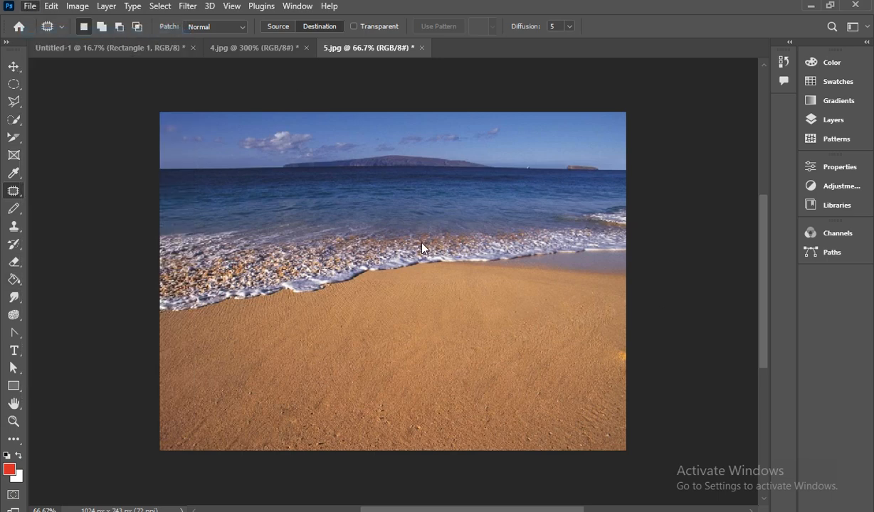
pyautogui.doubleClick(474, 85)
pyautogui.click(422, 47)
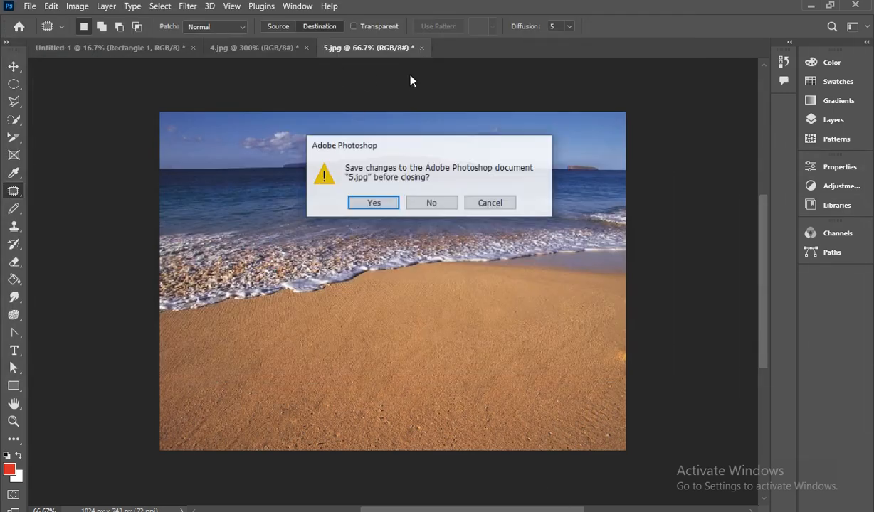
pyautogui.click(421, 201)
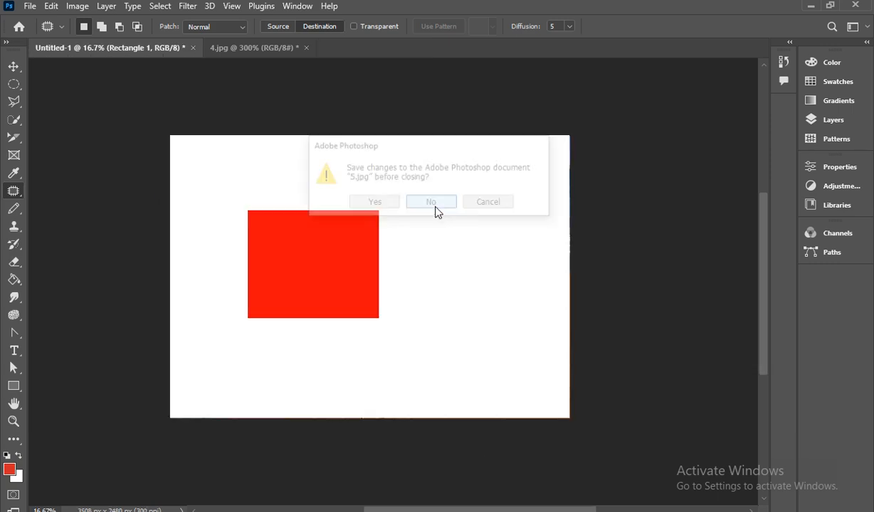
pyautogui.click(35, 9)
pyautogui.click(36, 29)
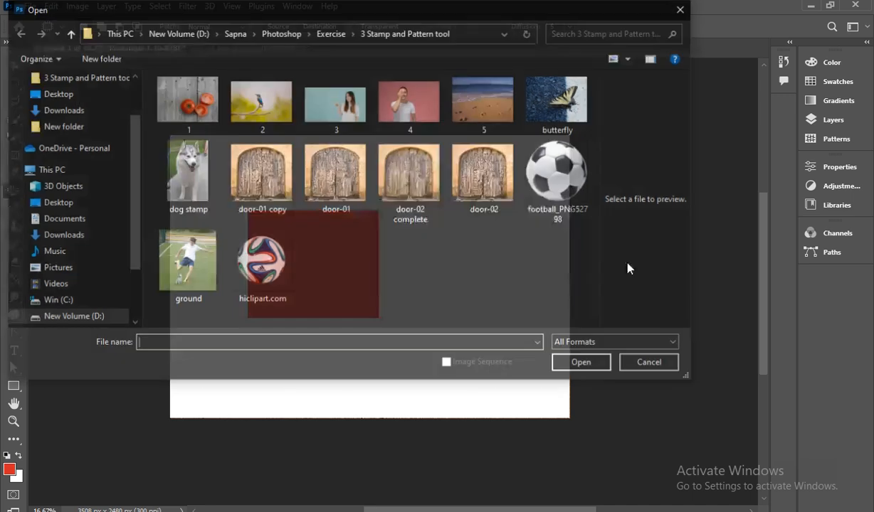
pyautogui.doubleClick(483, 111)
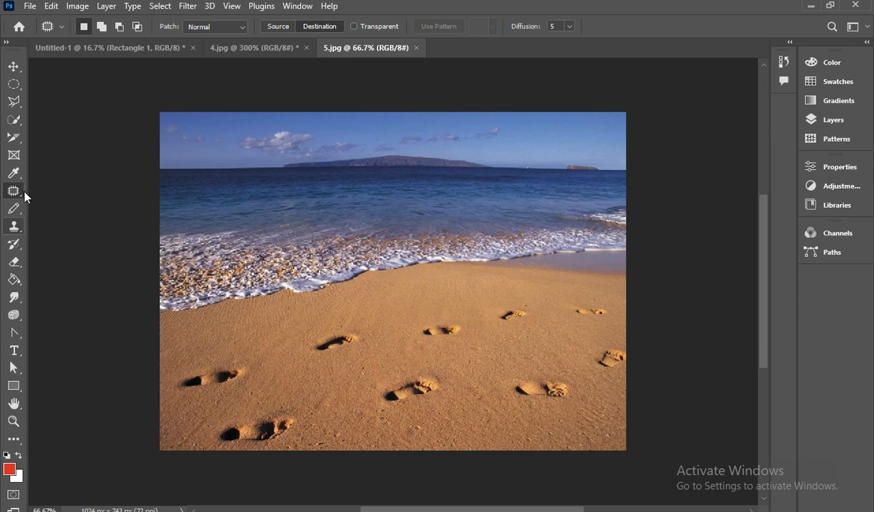
# Step: Duplicate a left footprint onto the clean sand above it with the Patch tool in Source mode, remove the copy and clear the selection
pyautogui.click(278, 27)
pyautogui.moveTo(259, 326)
pyautogui.mouseDown()
pyautogui.moveTo(246, 354)
pyautogui.moveTo(220, 315)
pyautogui.moveTo(256, 307)
pyautogui.moveTo(275, 334)
pyautogui.mouseUp()
pyautogui.moveTo(253, 343); pyautogui.dragTo(204, 379)
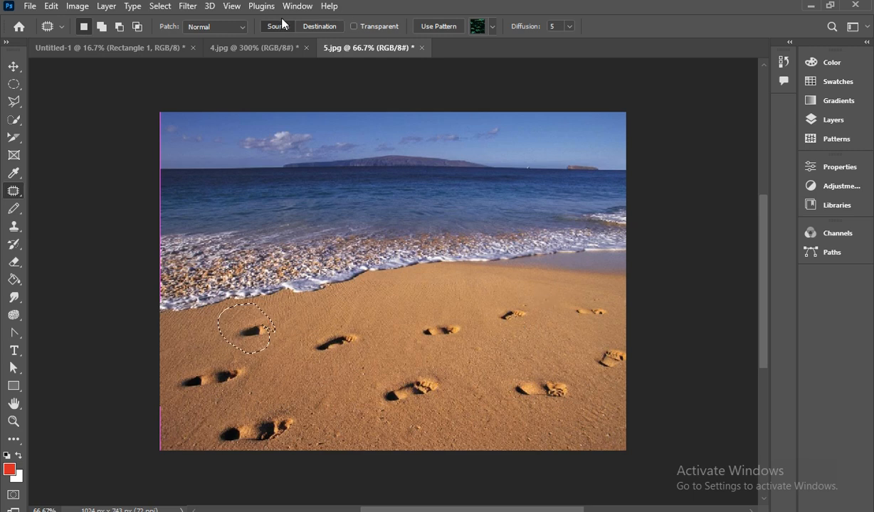
pyautogui.moveTo(249, 329); pyautogui.dragTo(203, 359)
pyautogui.hotkey('ctrl', 'd')
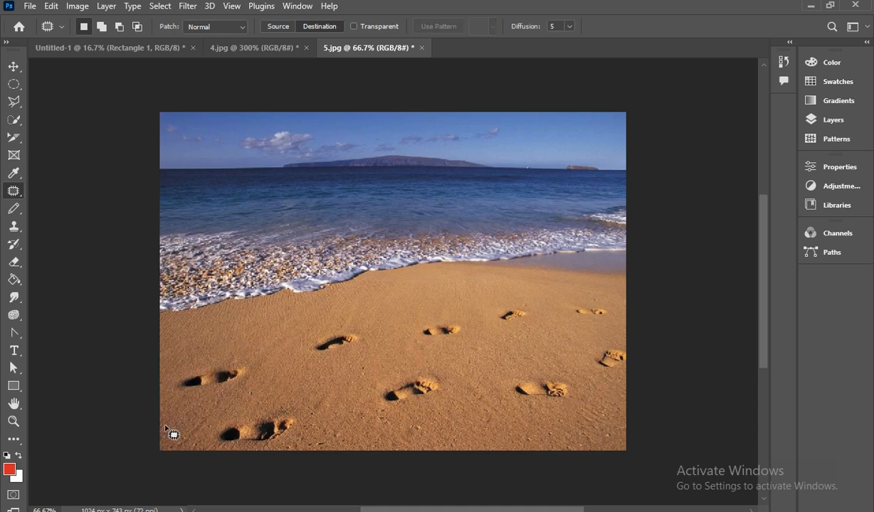
# Step: Patch over the left pair, the middle footprint and the upper row of footprints with clean sand in Destination mode, and clear the selection
pyautogui.moveTo(230, 316)
pyautogui.mouseDown()
pyautogui.moveTo(271, 308)
pyautogui.moveTo(286, 322)
pyautogui.moveTo(220, 347)
pyautogui.moveTo(182, 341)
pyautogui.moveTo(248, 309)
pyautogui.moveTo(216, 377)
pyautogui.moveTo(331, 345)
pyautogui.moveTo(239, 383)
pyautogui.moveTo(239, 374)
pyautogui.moveTo(365, 348)
pyautogui.moveTo(578, 329)
pyautogui.mouseUp()
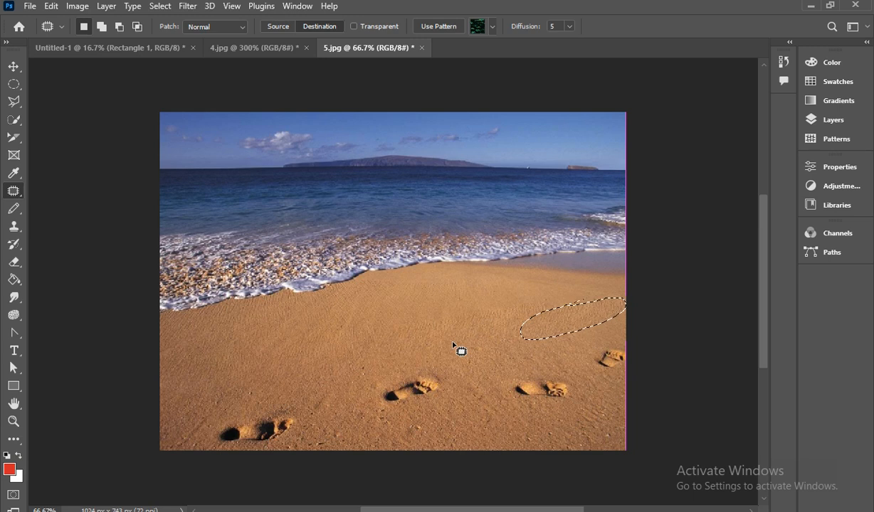
pyautogui.hotkey('ctrl', 'd')
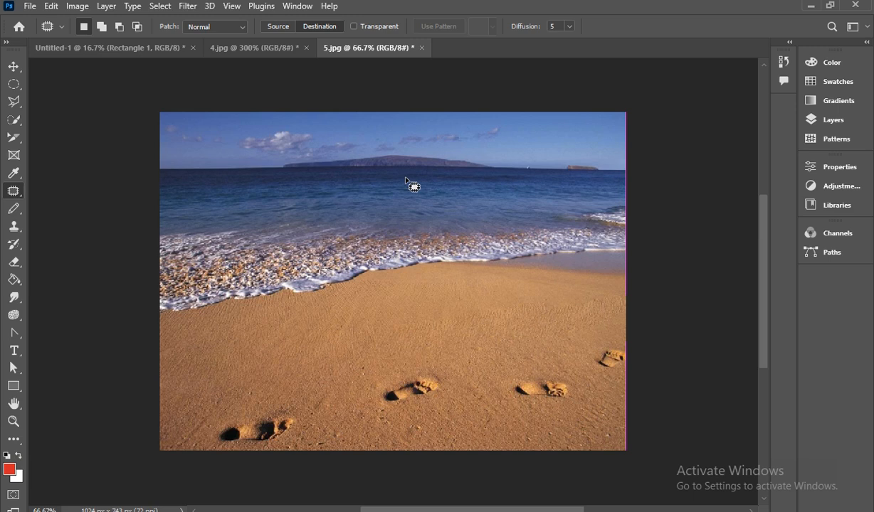
# Step: Activate the Content-Aware Move tool and open photo 1 from the "Content Aware tool" exercise folder
pyautogui.rightClick(23, 191)
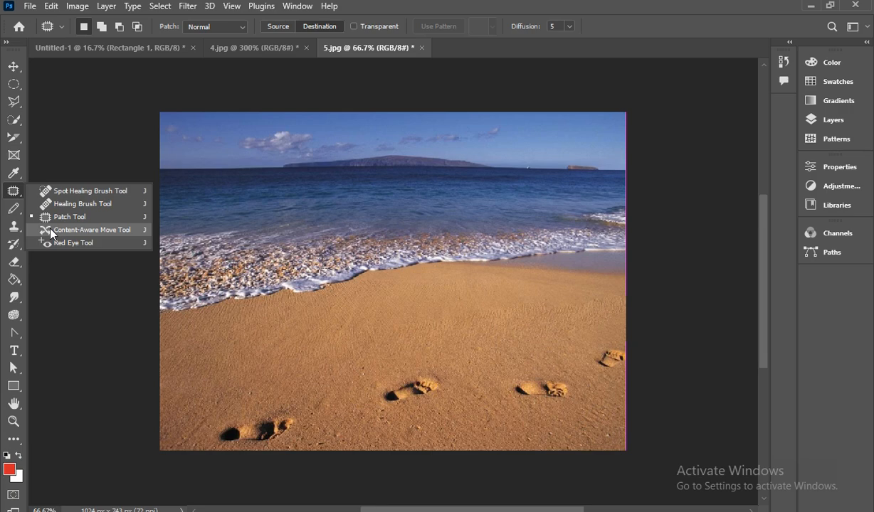
pyautogui.click(78, 230)
pyautogui.click(30, 5)
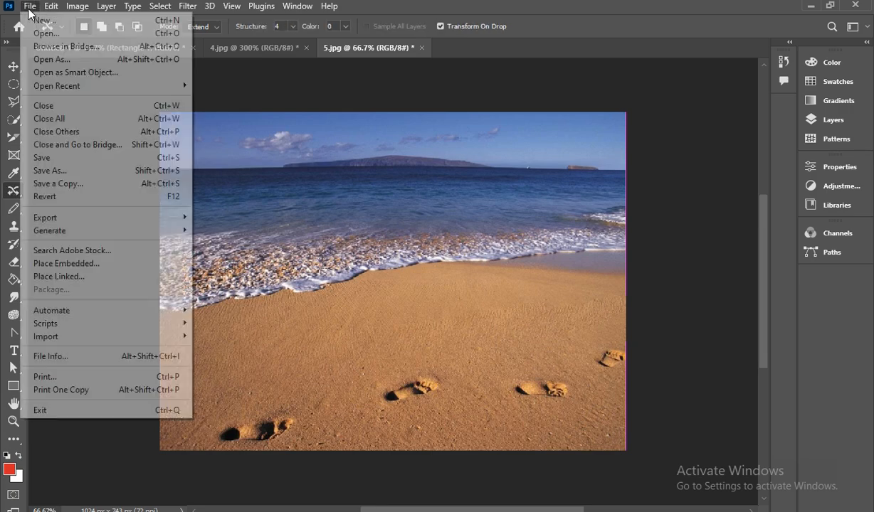
pyautogui.click(30, 33)
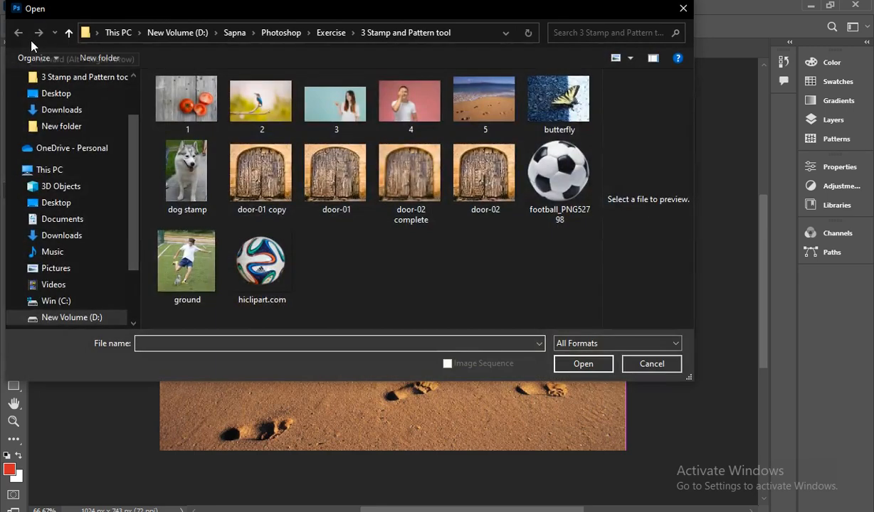
pyautogui.click(331, 34)
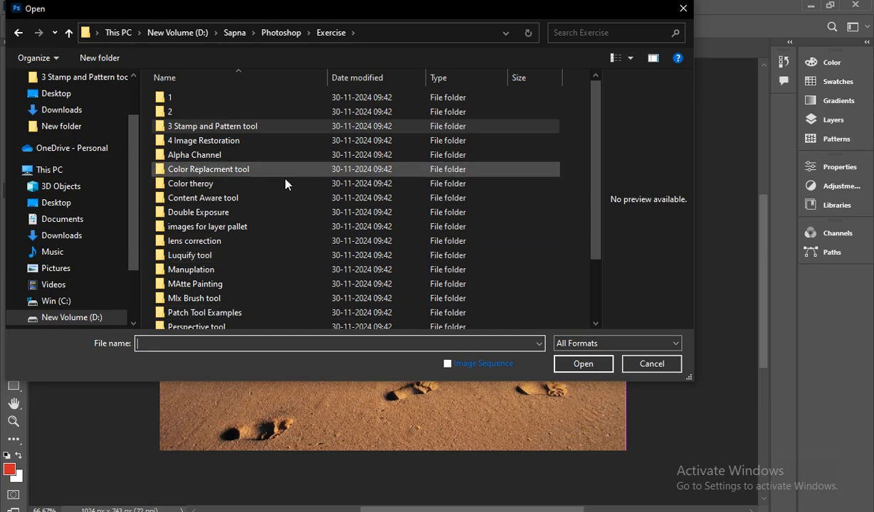
pyautogui.doubleClick(214, 197)
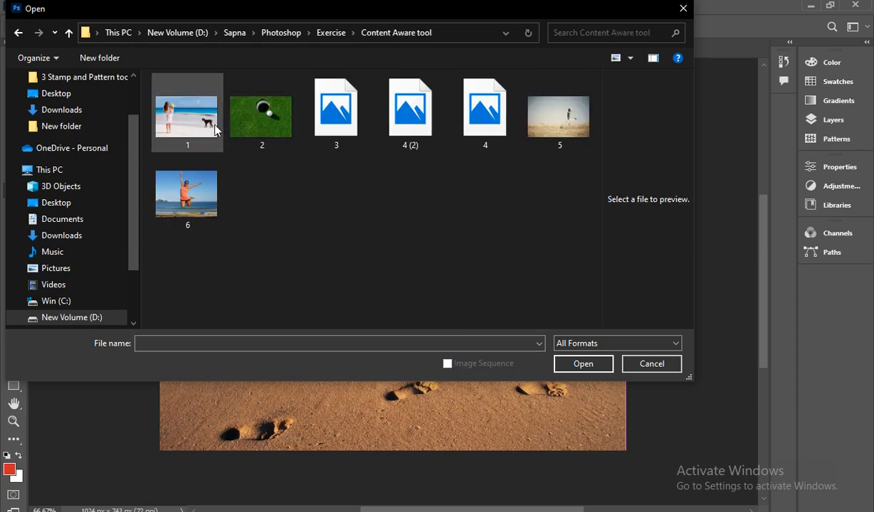
pyautogui.doubleClick(187, 108)
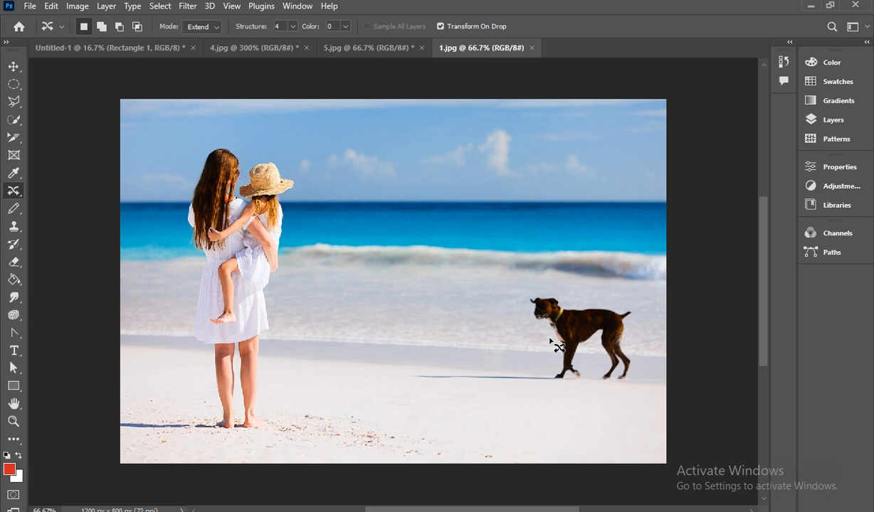
# Step: Set the Content-Aware Move tool to Move mode and outline the dog together with its shadow on the sand
pyautogui.click(193, 27)
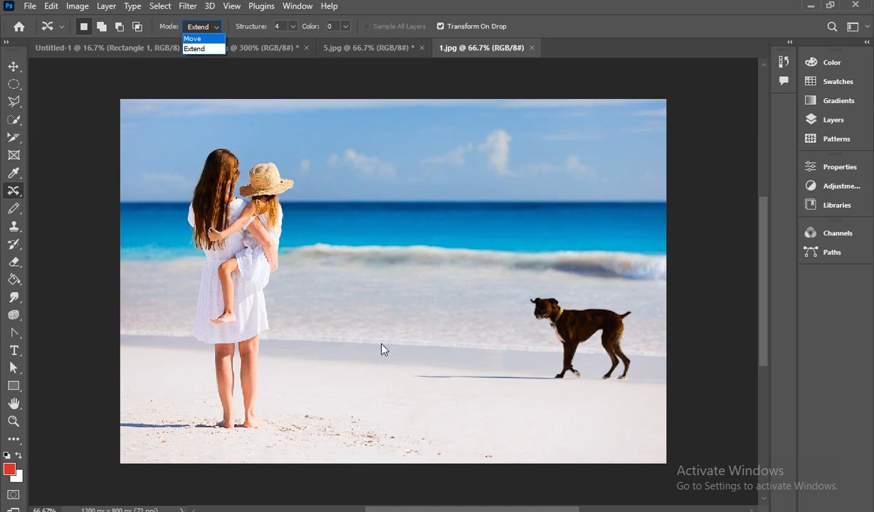
pyautogui.click(197, 39)
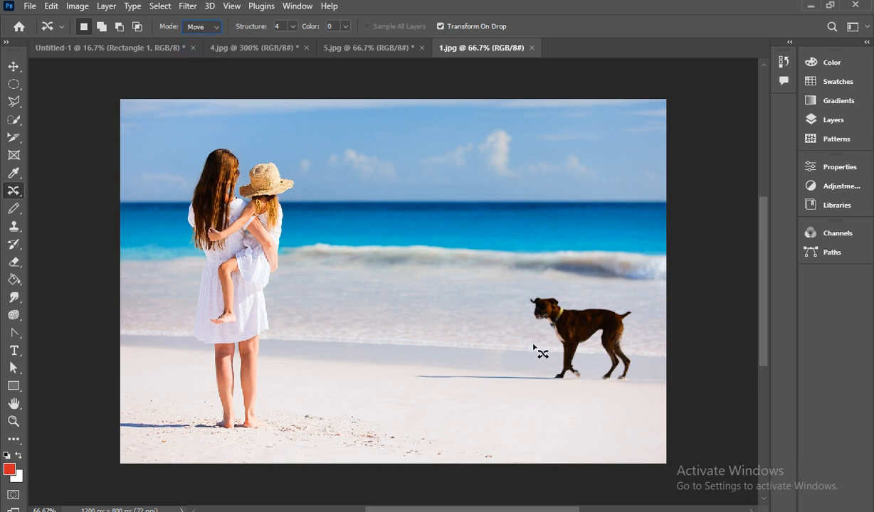
pyautogui.moveTo(564, 387)
pyautogui.mouseDown()
pyautogui.moveTo(432, 399)
pyautogui.moveTo(400, 380)
pyautogui.moveTo(403, 367)
pyautogui.moveTo(418, 363)
pyautogui.moveTo(555, 363)
pyautogui.moveTo(530, 315)
pyautogui.moveTo(534, 285)
pyautogui.moveTo(560, 288)
pyautogui.moveTo(576, 303)
pyautogui.moveTo(628, 300)
pyautogui.moveTo(641, 311)
pyautogui.moveTo(628, 339)
pyautogui.moveTo(634, 375)
pyautogui.moveTo(562, 389)
pyautogui.mouseUp()
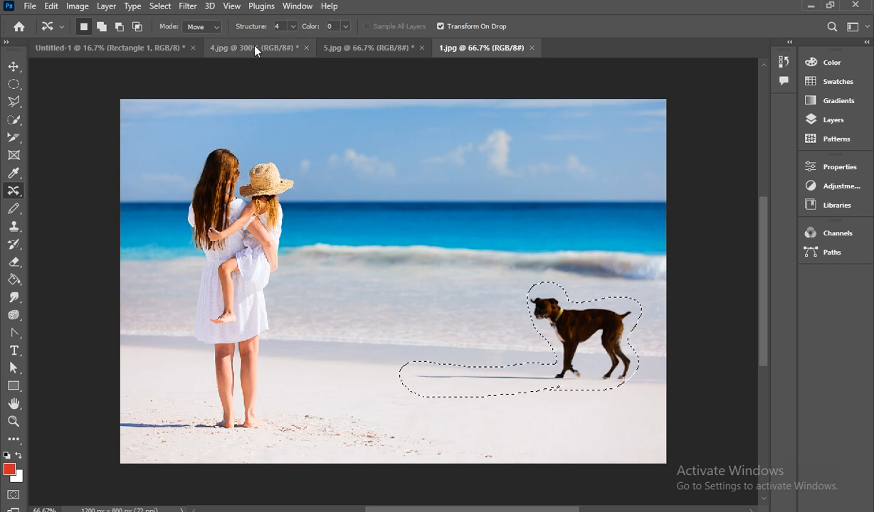
# Step: Move the selected dog and shadow closer to the woman at a slightly smaller size, clear the selection, and undo the move
pyautogui.moveTo(562, 329); pyautogui.dragTo(444, 319)
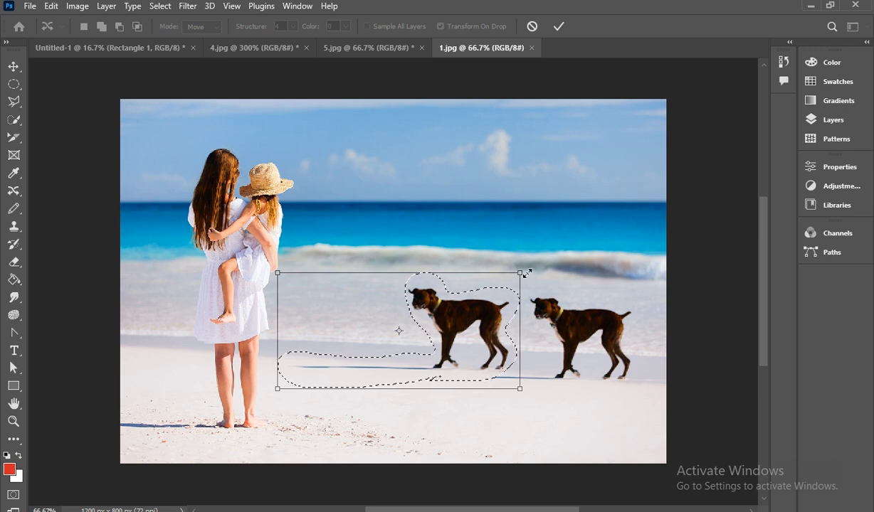
pyautogui.moveTo(523, 268); pyautogui.dragTo(500, 283)
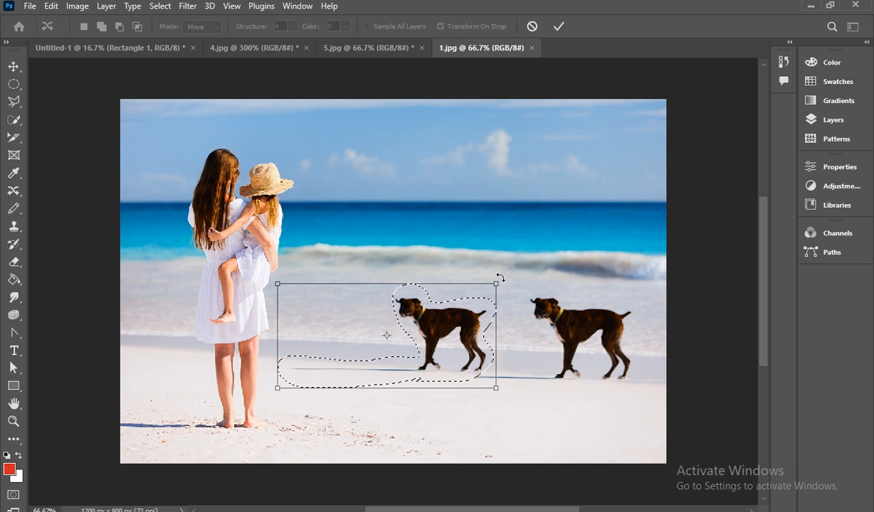
pyautogui.press('Return')
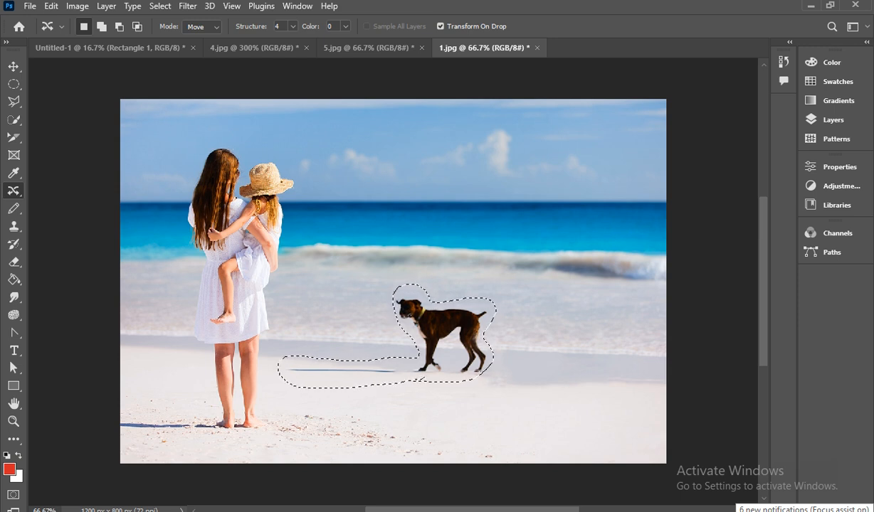
pyautogui.hotkey('ctrl', 'd')
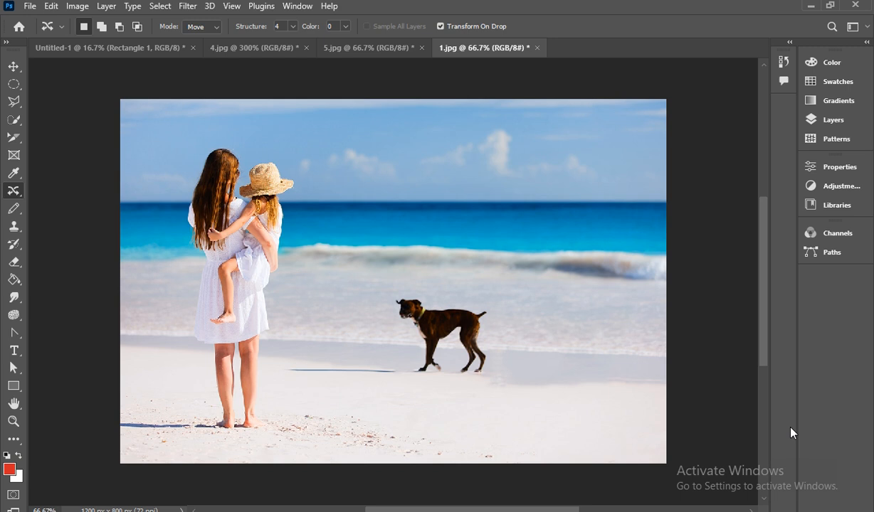
pyautogui.hotkey('ctrl', 'z')
pyautogui.hotkey('ctrl', 'z')
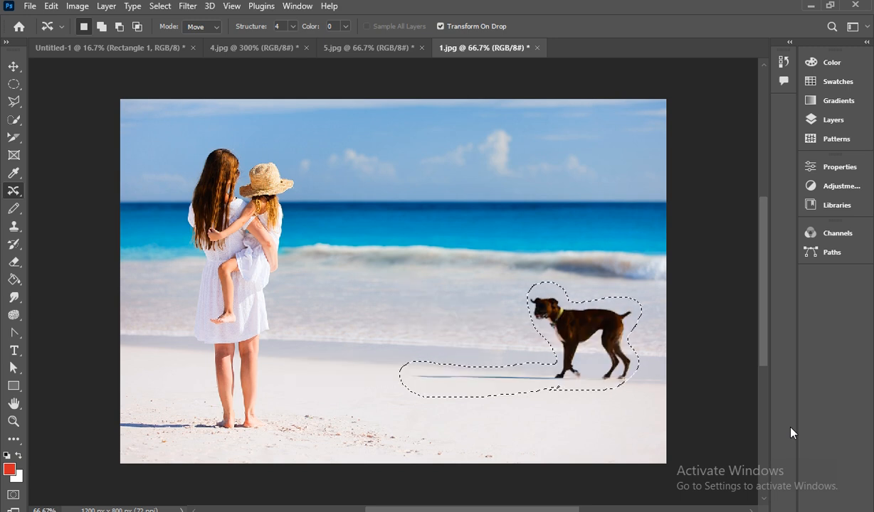
# Step: Try to duplicate the selected dog and its shadow closer to the woman using Extend mode
pyautogui.click(202, 26)
pyautogui.click(196, 49)
pyautogui.moveTo(582, 335); pyautogui.dragTo(463, 303)
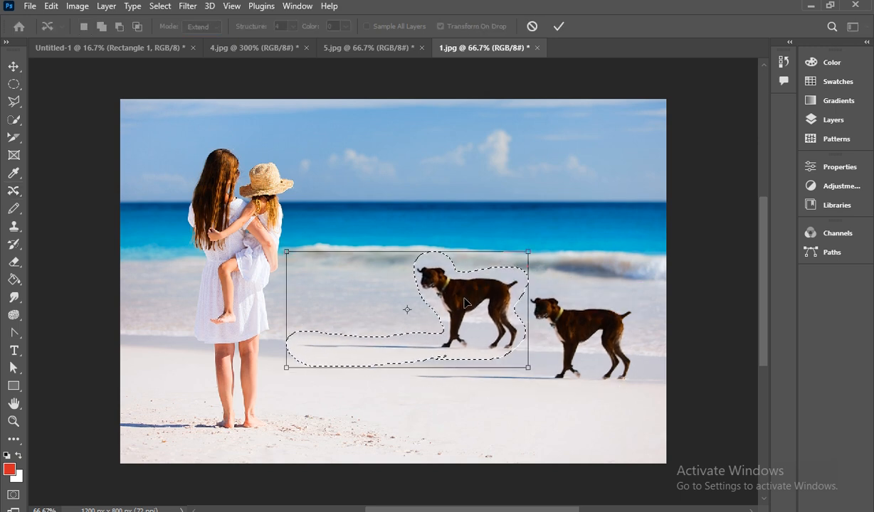
pyautogui.press('Return')
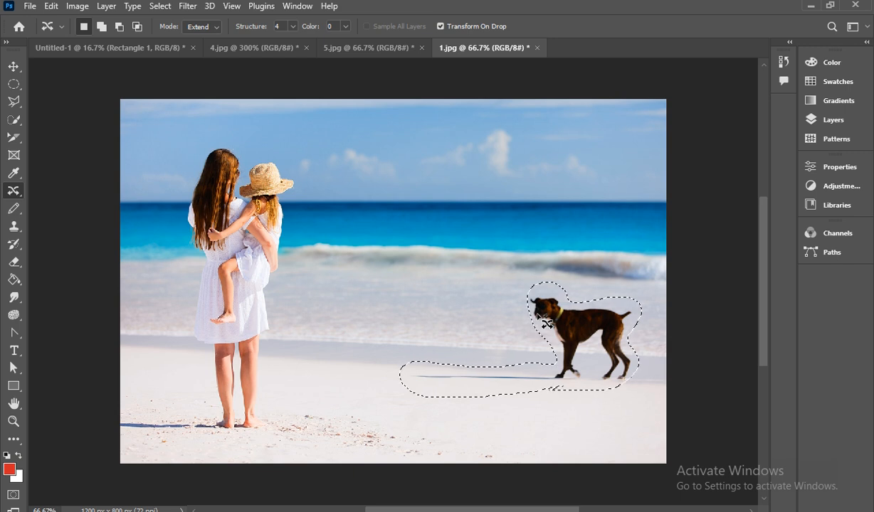
# Step: Remove the selected dog and its shadow with a Content-Aware fill at 100% opacity, and clear the selection
pyautogui.hotkey('shift', 'F5')
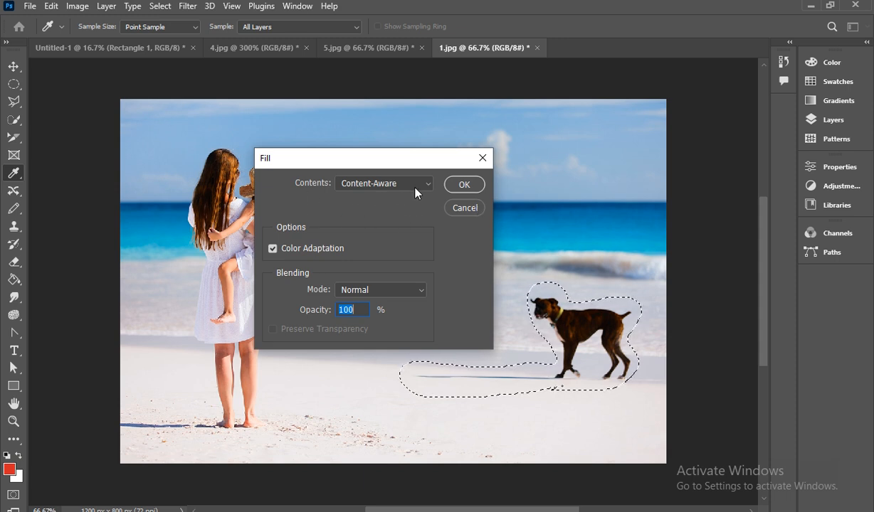
pyautogui.click(371, 185)
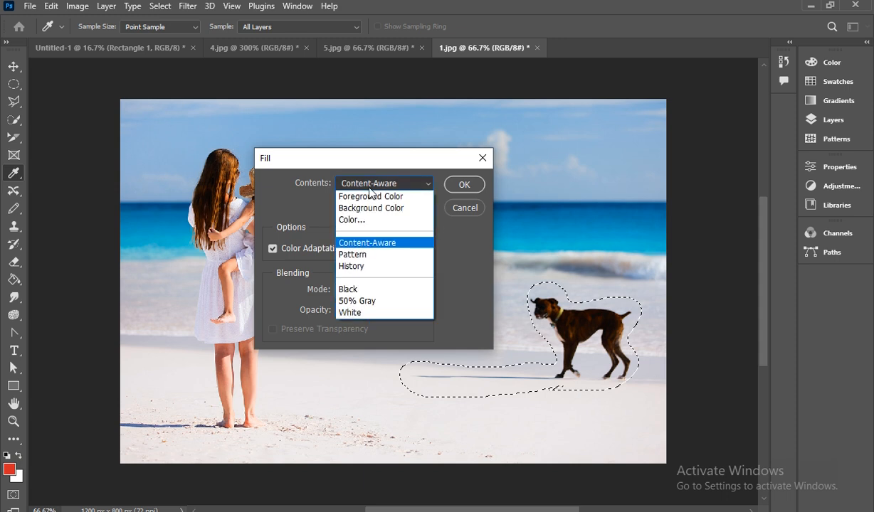
pyautogui.click(399, 243)
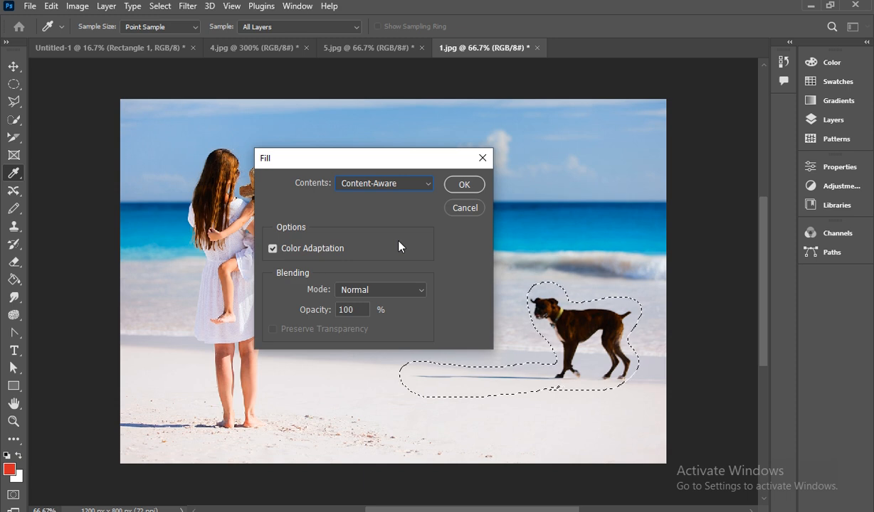
pyautogui.click(464, 184)
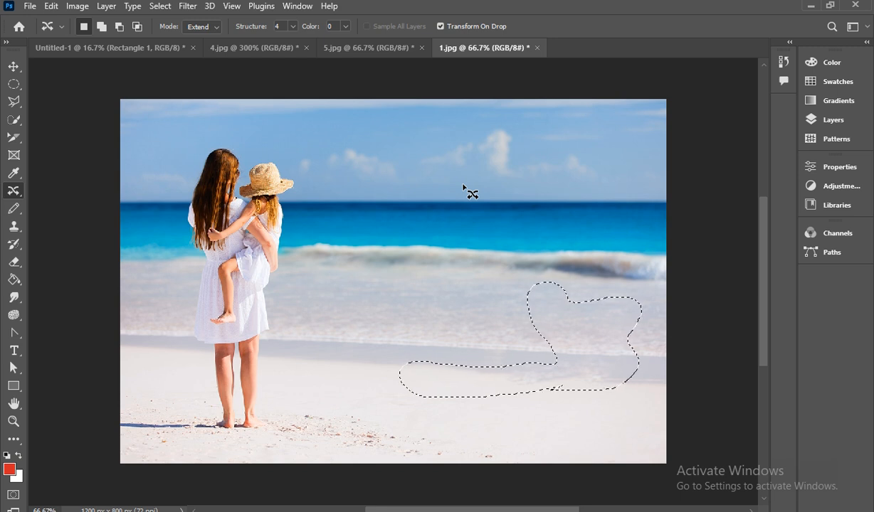
pyautogui.hotkey('ctrl', 'd')
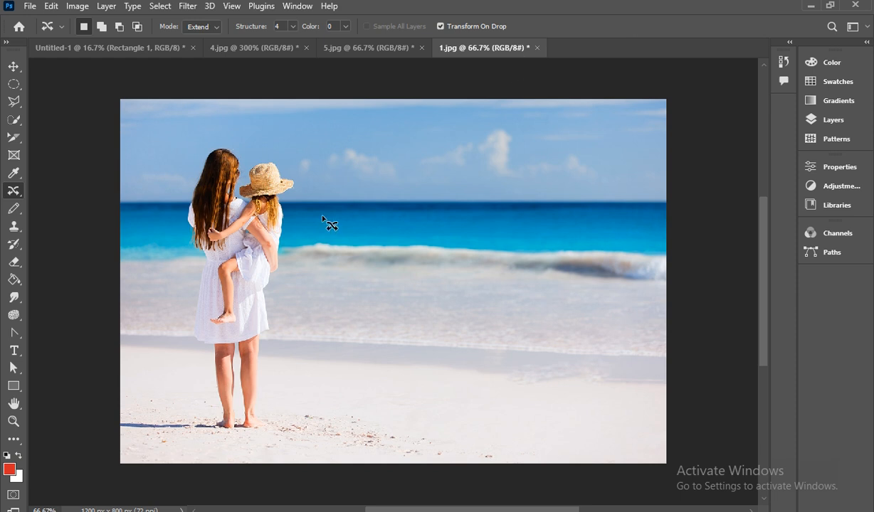
pyautogui.hotkey('ctrl', 'z')
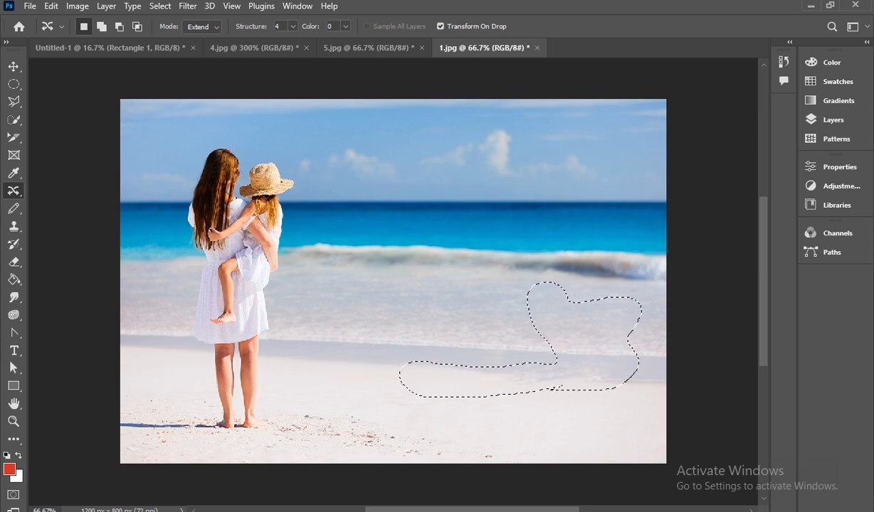
pyautogui.moveTo(546, 511)
pyautogui.hotkey('ctrl', 'd')
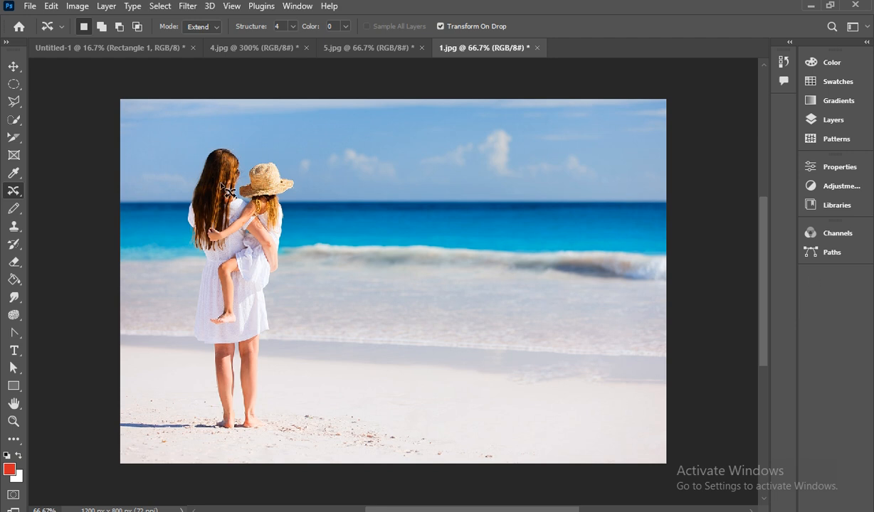
# Step: Activate the Red Eye tool and open the red1 image from the "Red Eye" exercise folder
pyautogui.rightClick(7, 194)
pyautogui.click(106, 233)
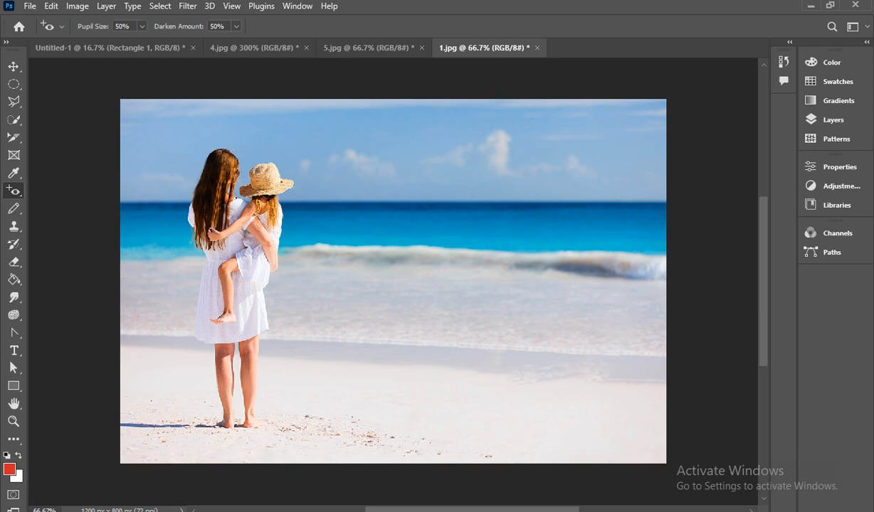
pyautogui.click(29, 6)
pyautogui.click(39, 33)
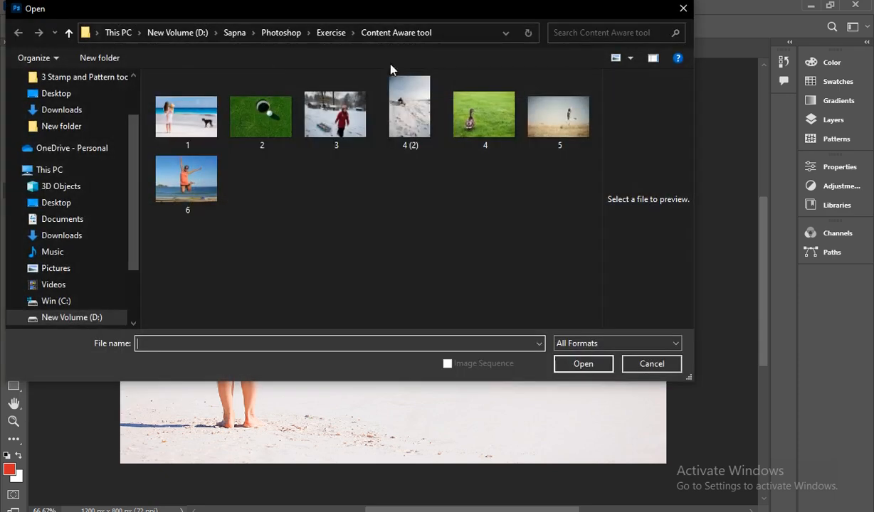
pyautogui.click(331, 32)
pyautogui.scroll(-2, 228, 279)
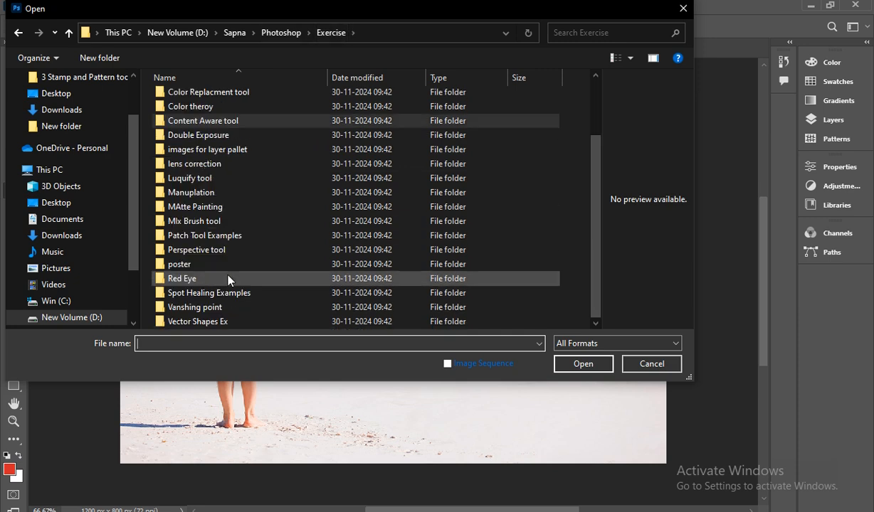
pyautogui.doubleClick(238, 281)
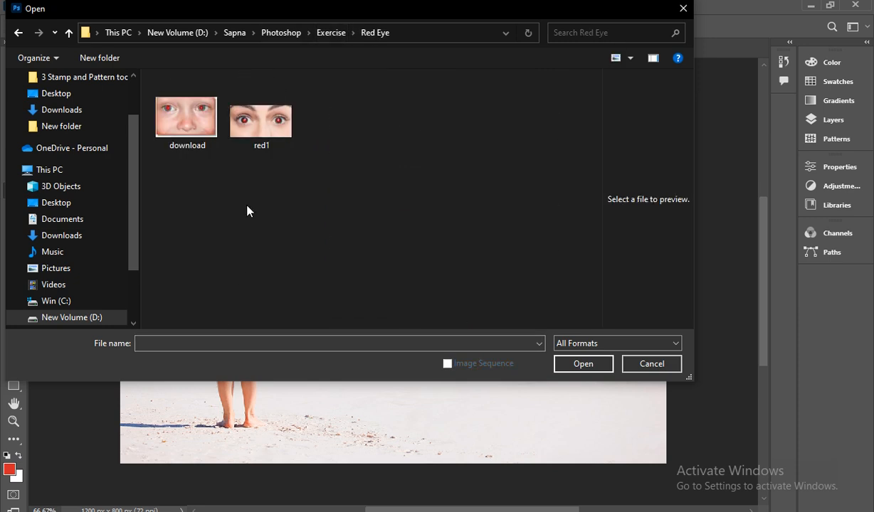
pyautogui.doubleClick(236, 126)
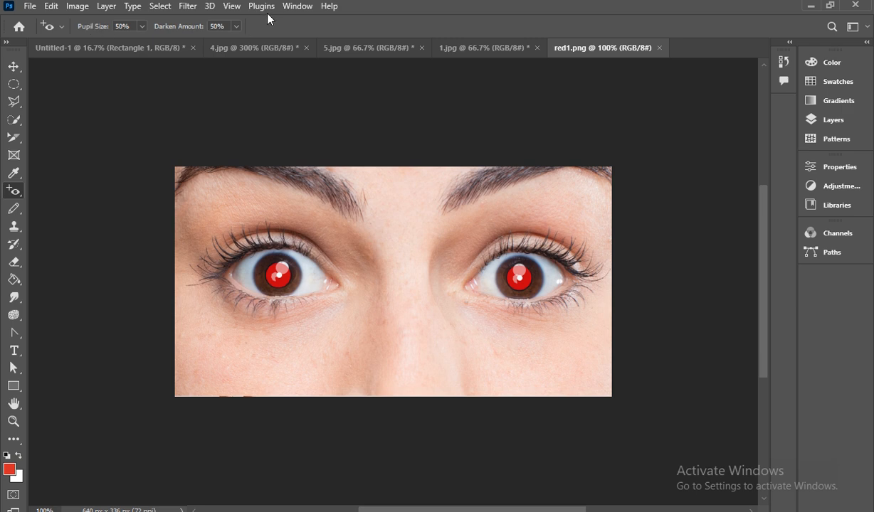
# Step: Remove the red from both pupils with the Red Eye tool at 50% pupil size and darken amount, and undo the corrections
pyautogui.moveTo(254, 256); pyautogui.dragTo(331, 317)
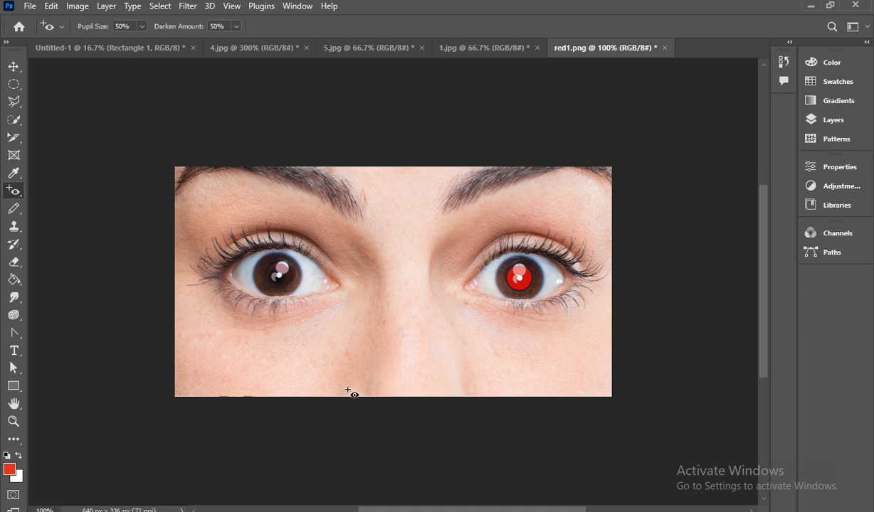
pyautogui.moveTo(493, 245); pyautogui.dragTo(574, 346)
pyautogui.click(557, 321)
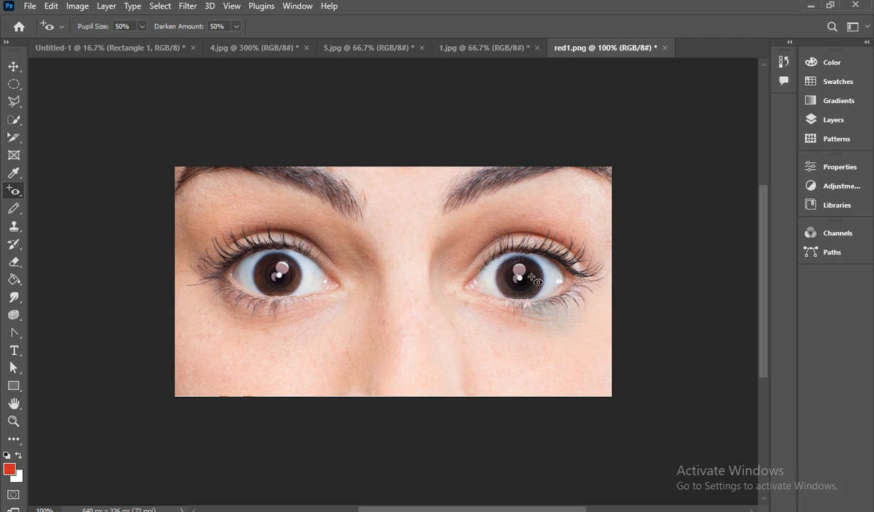
pyautogui.moveTo(501, 270); pyautogui.dragTo(727, 484)
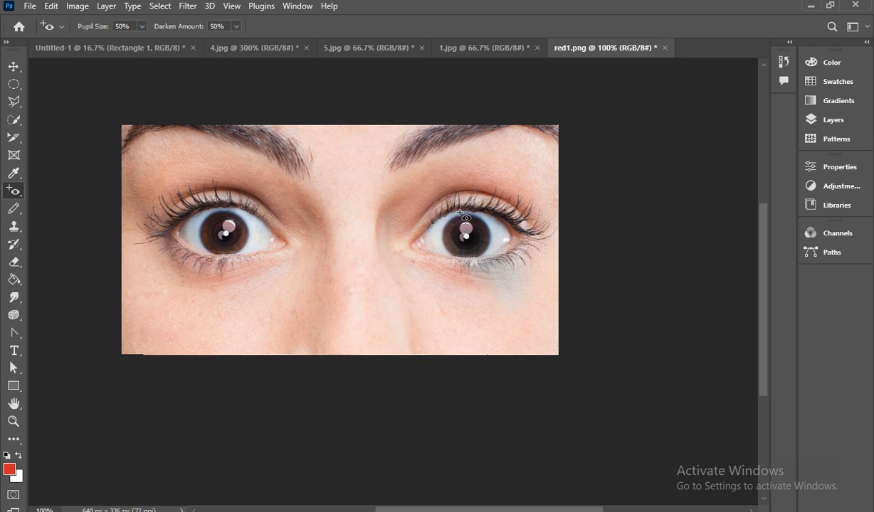
pyautogui.moveTo(212, 216); pyautogui.dragTo(283, 256)
pyautogui.moveTo(458, 232); pyautogui.dragTo(536, 284)
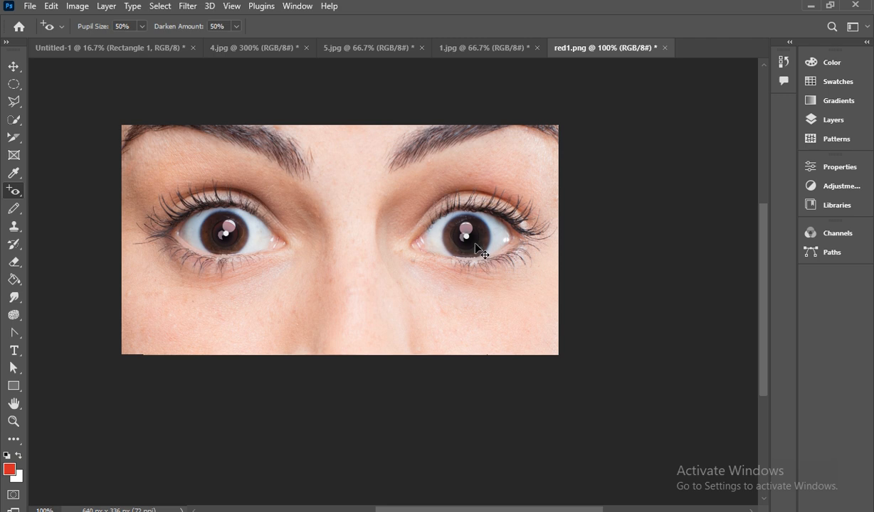
pyautogui.hotkey('ctrl', 'z')
pyautogui.hotkey('ctrl', 'z')
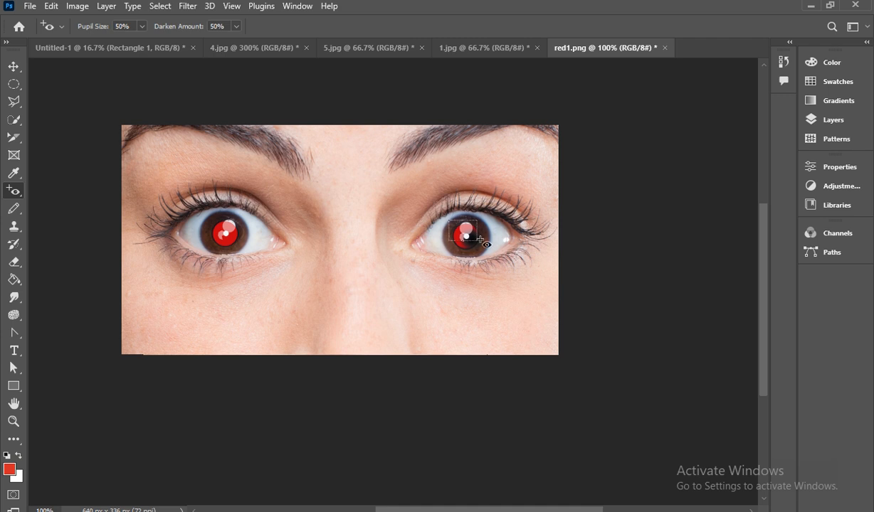
# Step: Correct the red pupils by marking a Red Eye area around each whole eye, undoing the first attempt
pyautogui.moveTo(421, 204); pyautogui.dragTo(519, 284)
pyautogui.hotkey('ctrl', 'z')
pyautogui.moveTo(417, 197); pyautogui.dragTo(562, 350)
pyautogui.moveTo(162, 200); pyautogui.dragTo(305, 306)
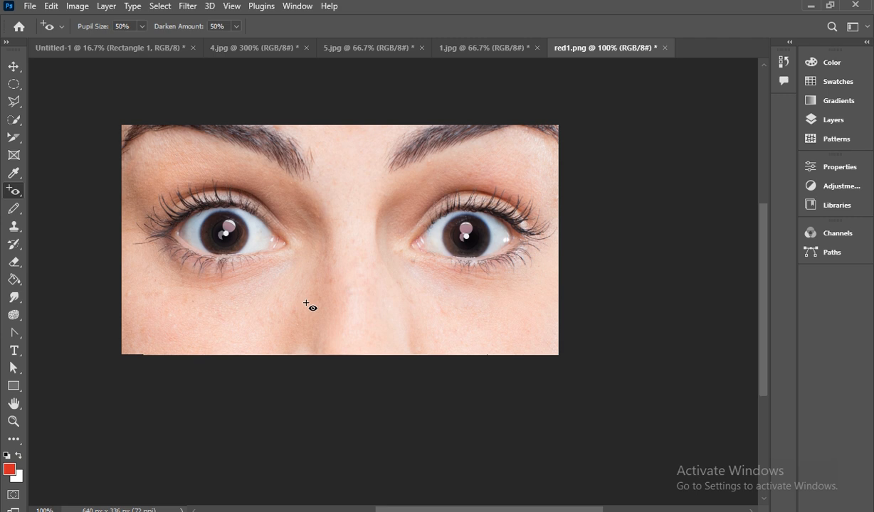
# Step: Activate the Move tool and start quitting the application, discarding the changes to red1.png, 1.jpg and 5.jpg
pyautogui.rightClick(9, 185)
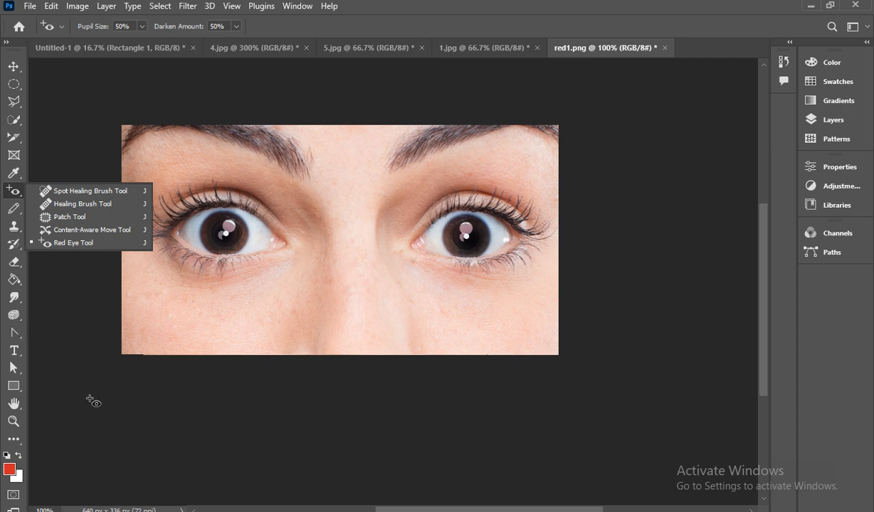
pyautogui.click(15, 69)
pyautogui.click(859, 5)
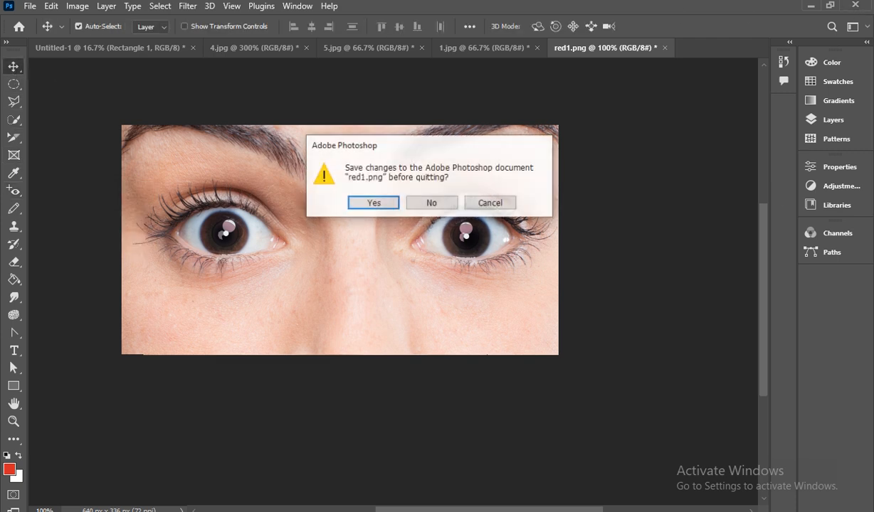
pyautogui.click(431, 204)
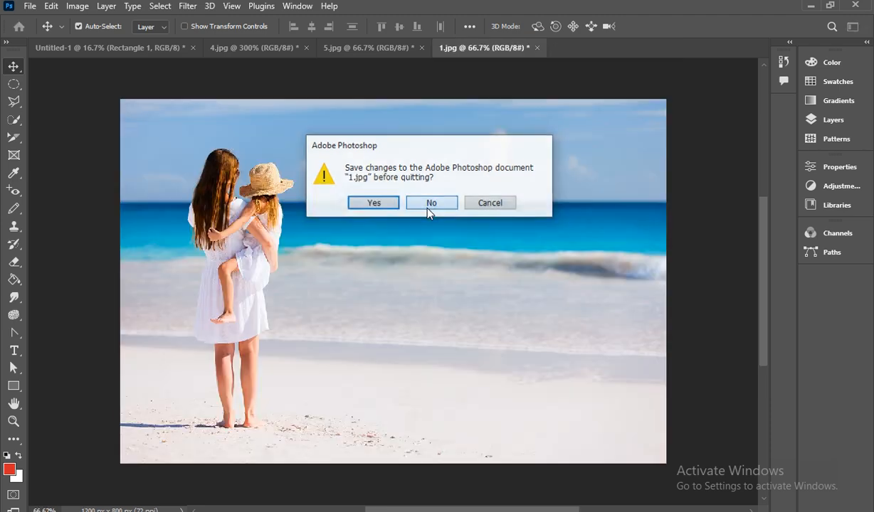
pyautogui.click(431, 204)
pyautogui.click(427, 208)
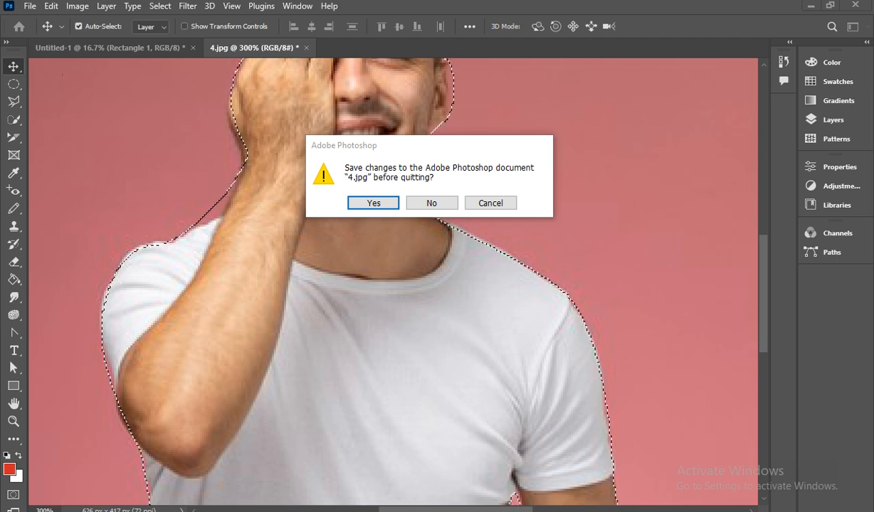
pyautogui.click(669, 511)
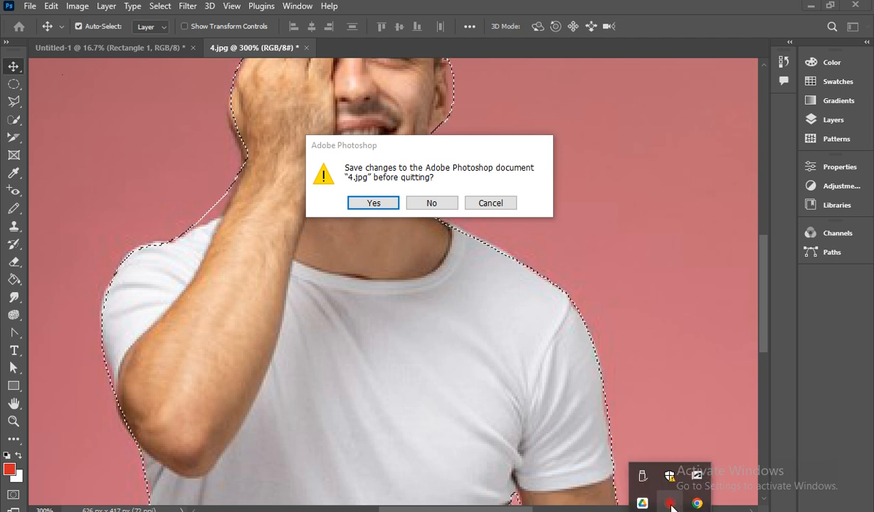